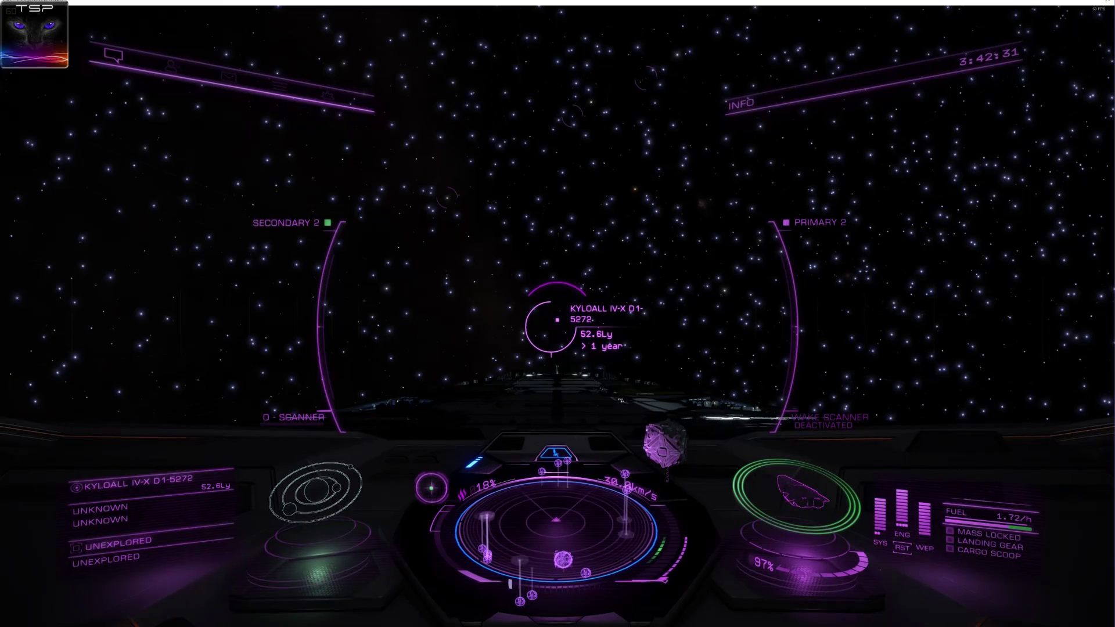
{"action": "key", "text": "j"}
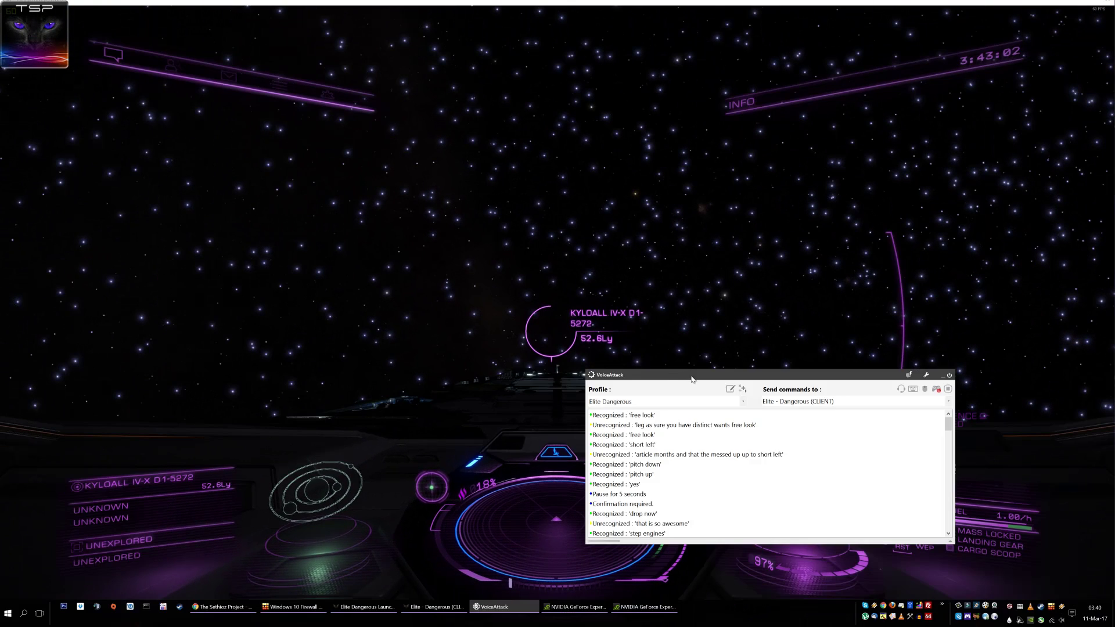
{"action": "left_click_drag", "start_coordinate": [692, 379], "coordinate": [593, 260]}
{"action": "scroll", "coordinate": [635, 319], "scroll_direction": "down", "scroll_amount": 5}
{"action": "scroll", "coordinate": [680, 352], "scroll_direction": "up", "scroll_amount": 5}
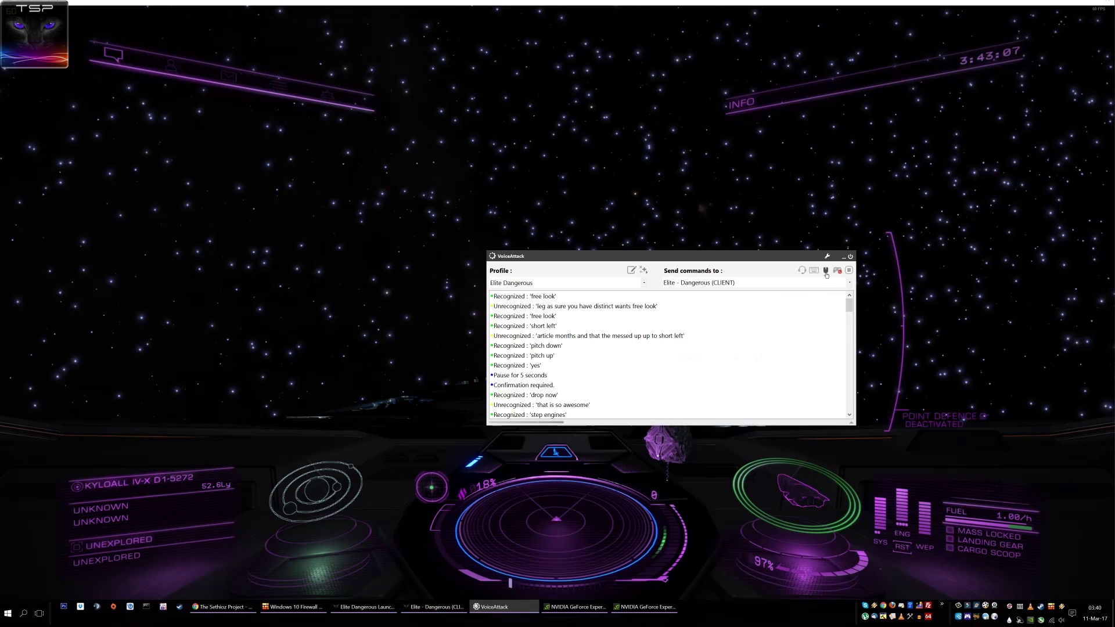
Suspend listening in VoiceAttack and reposition its window over the game.
{"action": "left_click", "coordinate": [802, 271]}
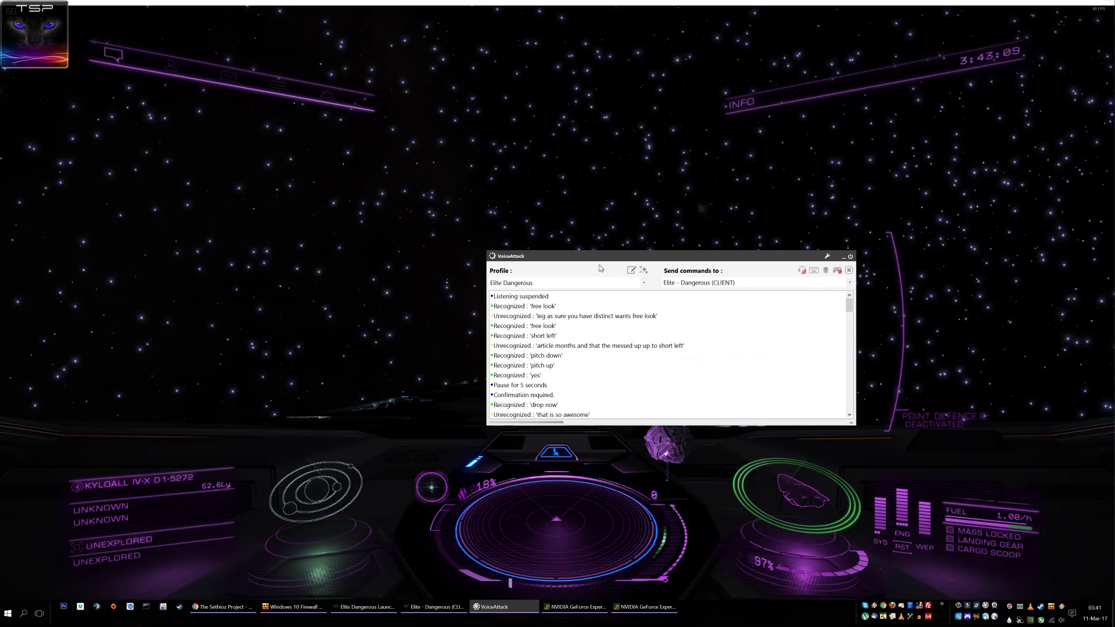
{"action": "left_click_drag", "start_coordinate": [632, 259], "coordinate": [689, 271]}
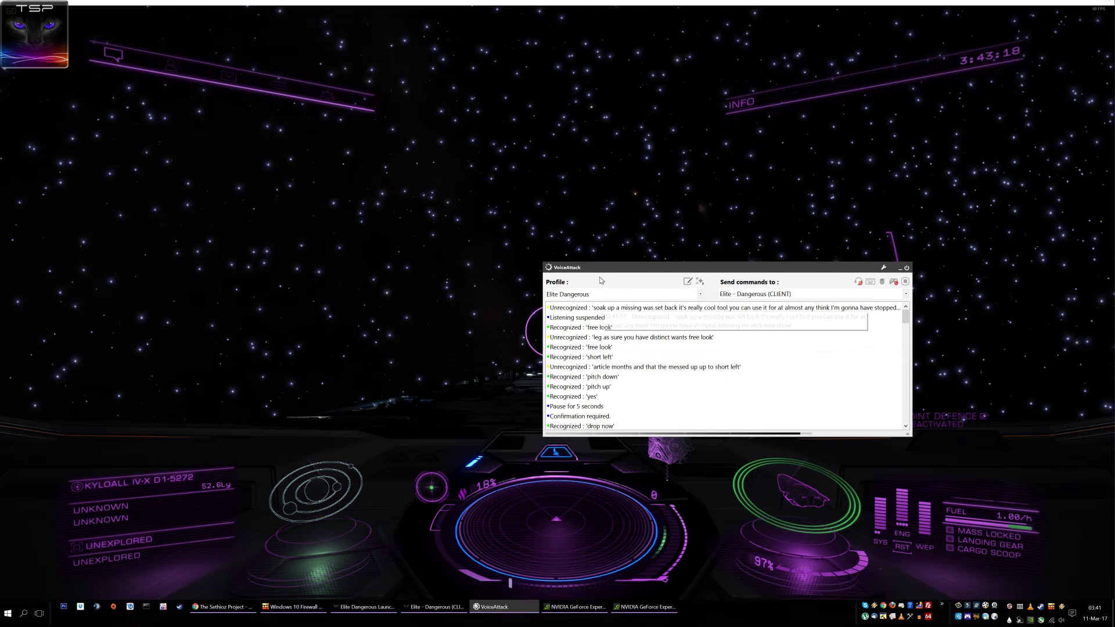
{"action": "left_click_drag", "start_coordinate": [602, 270], "coordinate": [589, 279]}
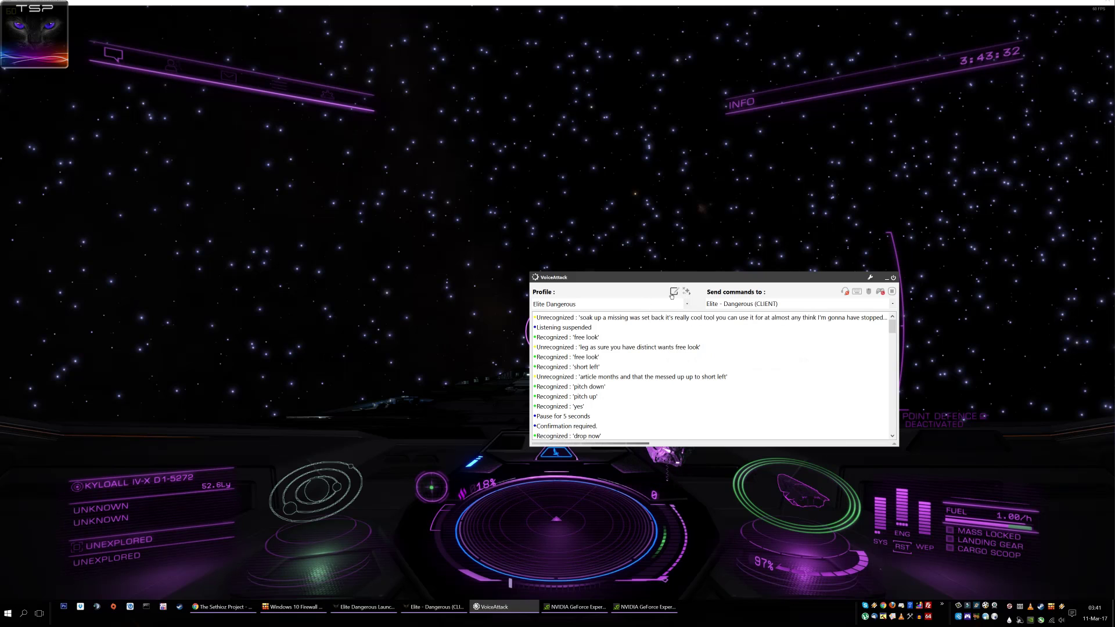
{"action": "left_click_drag", "start_coordinate": [672, 295], "coordinate": [587, 288]}
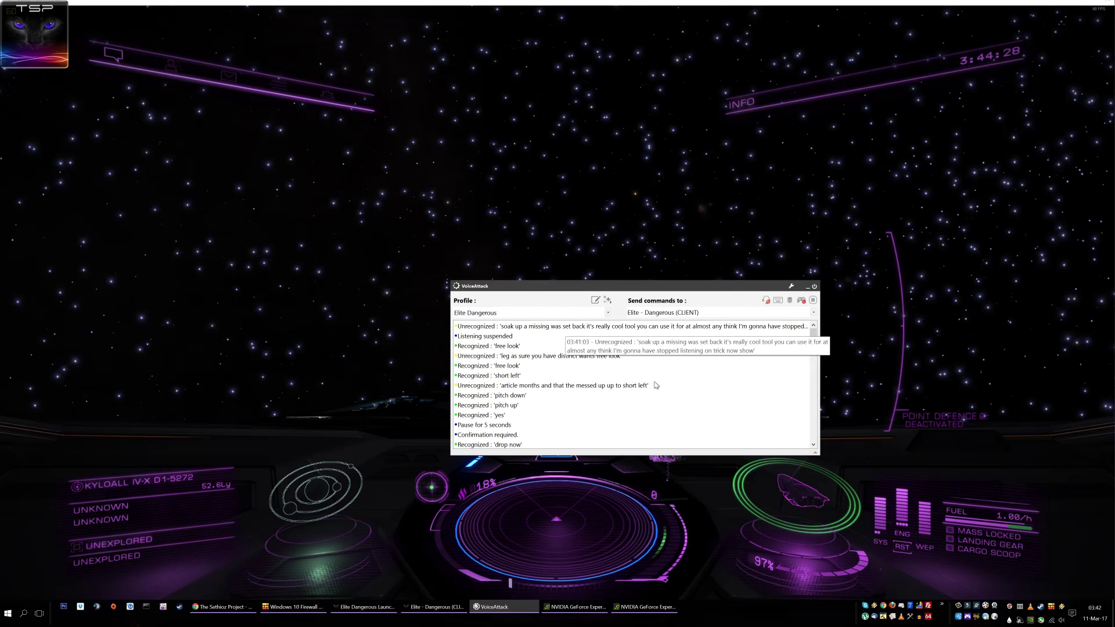
Open the Elite Dangerous profile for editing and examine its spoken commands, categories and actions, then close it without saving.
{"action": "left_click", "coordinate": [595, 301]}
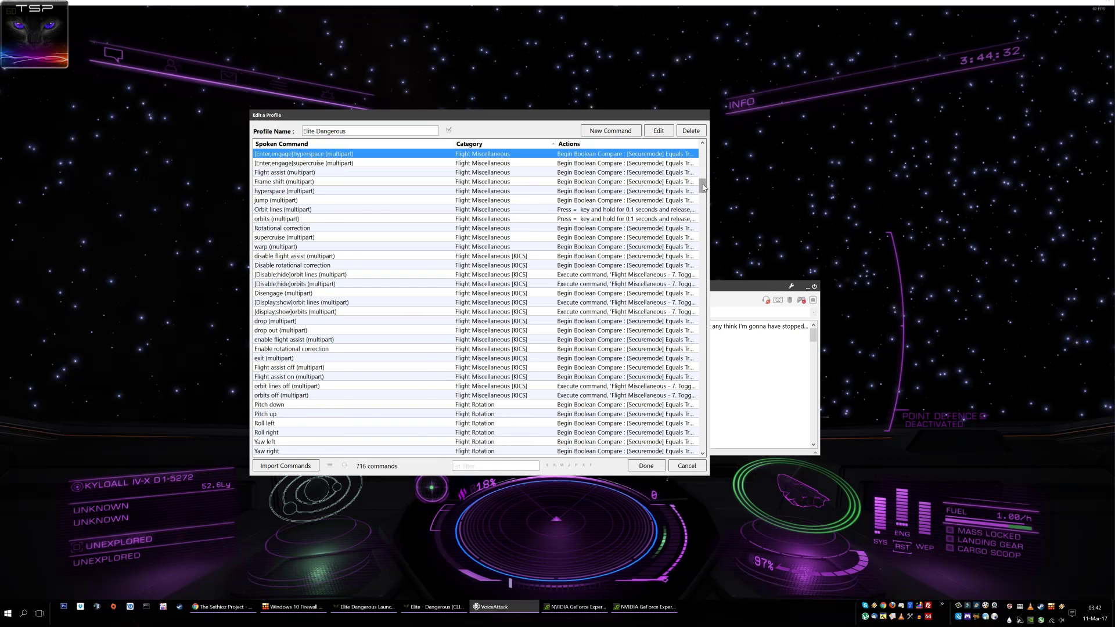
{"action": "left_click_drag", "start_coordinate": [701, 186], "coordinate": [706, 150]}
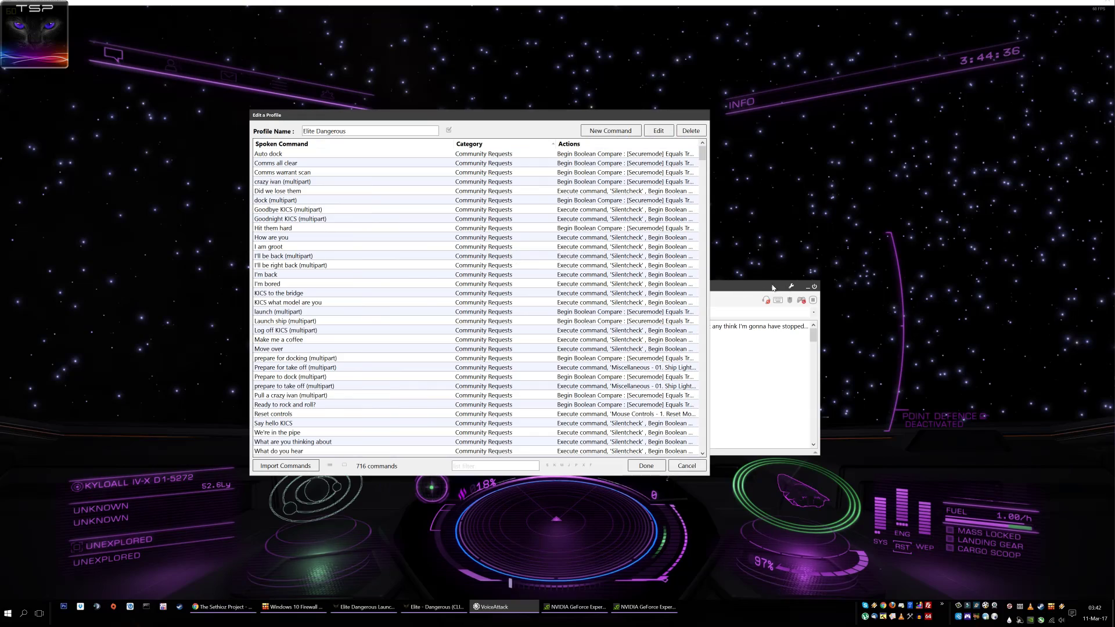
{"action": "left_click_drag", "start_coordinate": [649, 119], "coordinate": [386, 114]}
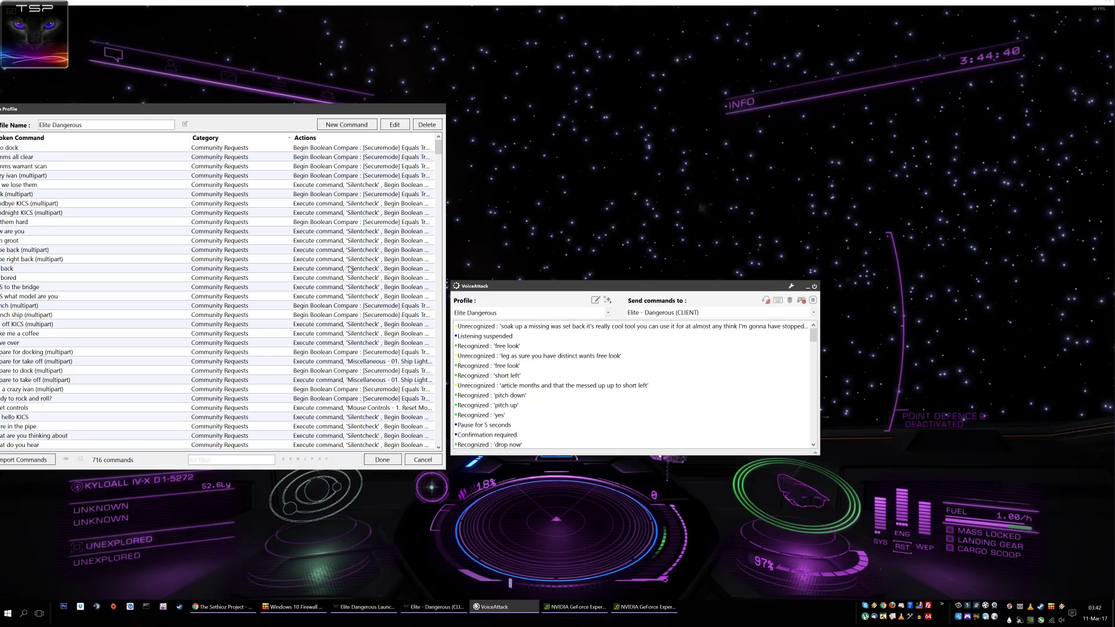
{"action": "left_click_drag", "start_coordinate": [318, 113], "coordinate": [395, 114]}
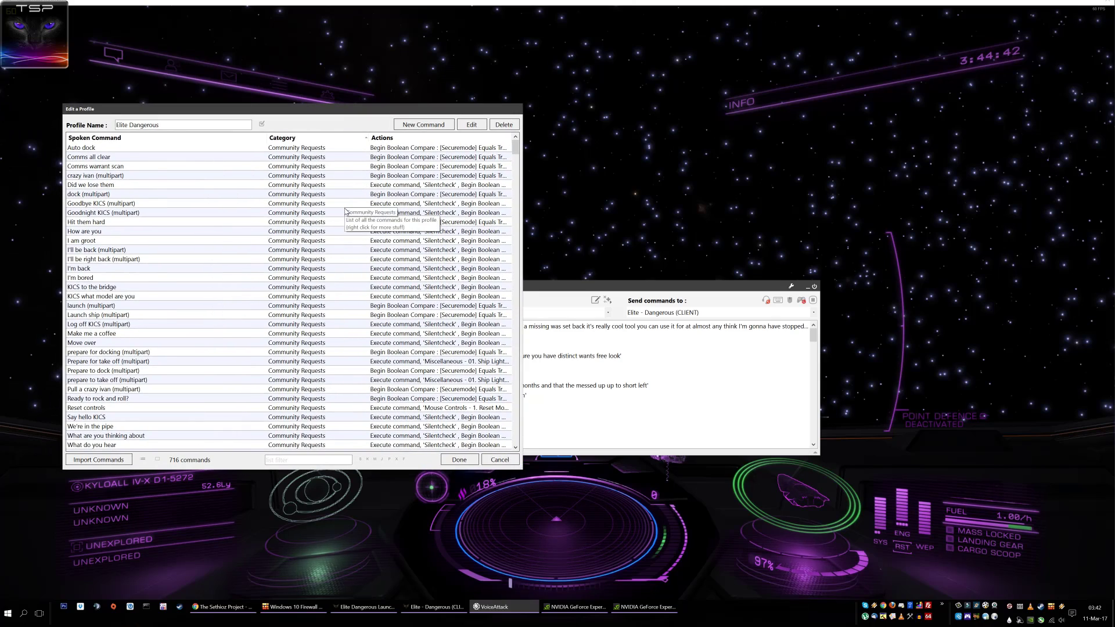
{"action": "scroll", "coordinate": [344, 211], "scroll_direction": "down", "scroll_amount": 8}
{"action": "mouse_move", "coordinate": [514, 158]}
{"action": "left_mouse_down"}
{"action": "mouse_move", "coordinate": [514, 187]}
{"action": "mouse_move", "coordinate": [505, 145]}
{"action": "left_mouse_up"}
{"action": "scroll", "coordinate": [264, 222], "scroll_direction": "down", "scroll_amount": 20}
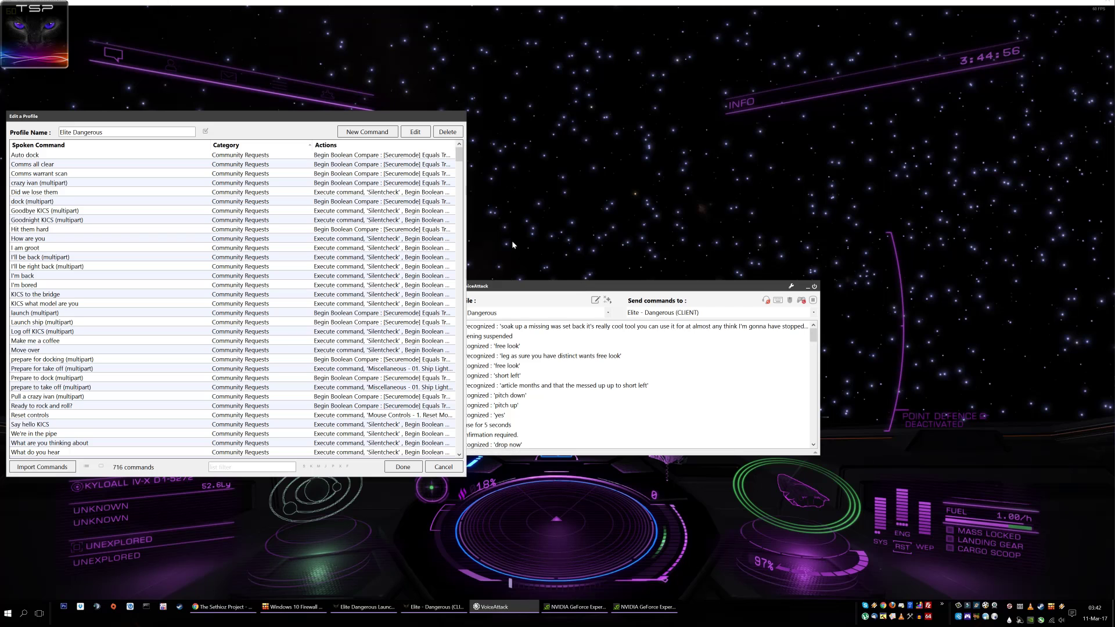
{"action": "left_click_drag", "start_coordinate": [415, 117], "coordinate": [578, 118]}
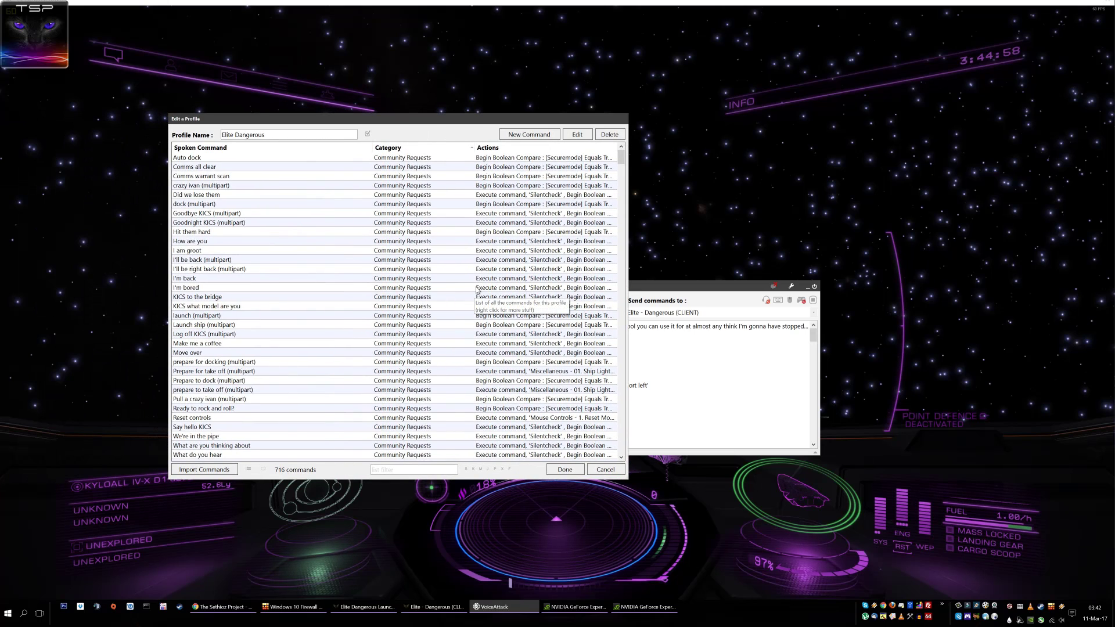
{"action": "scroll", "coordinate": [317, 289], "scroll_direction": "down", "scroll_amount": 20}
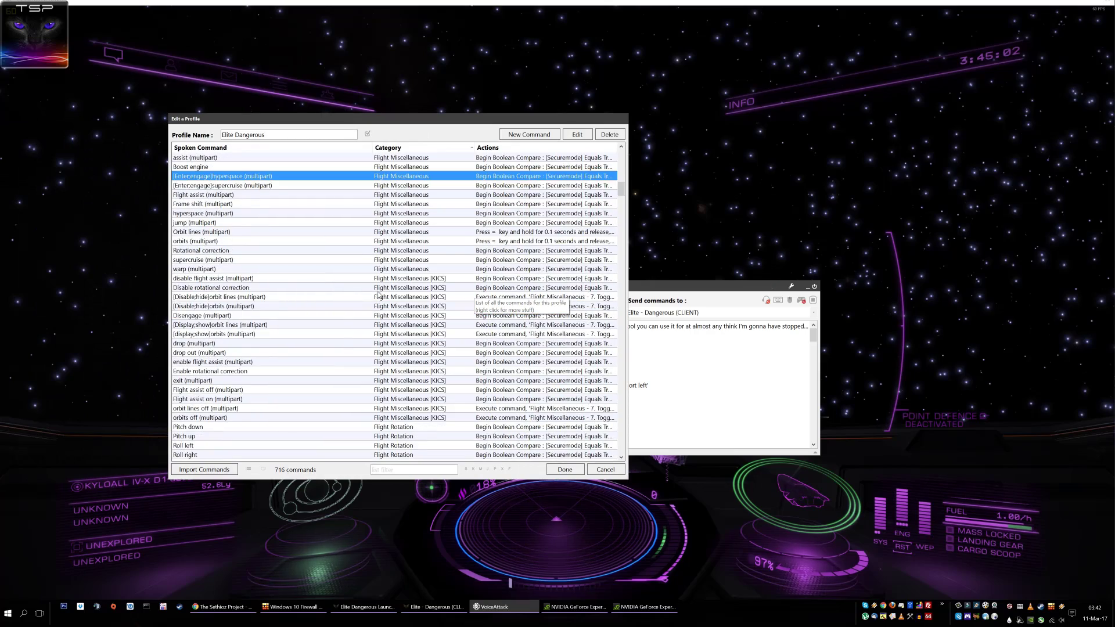
{"action": "scroll", "coordinate": [379, 295], "scroll_direction": "up", "scroll_amount": 2}
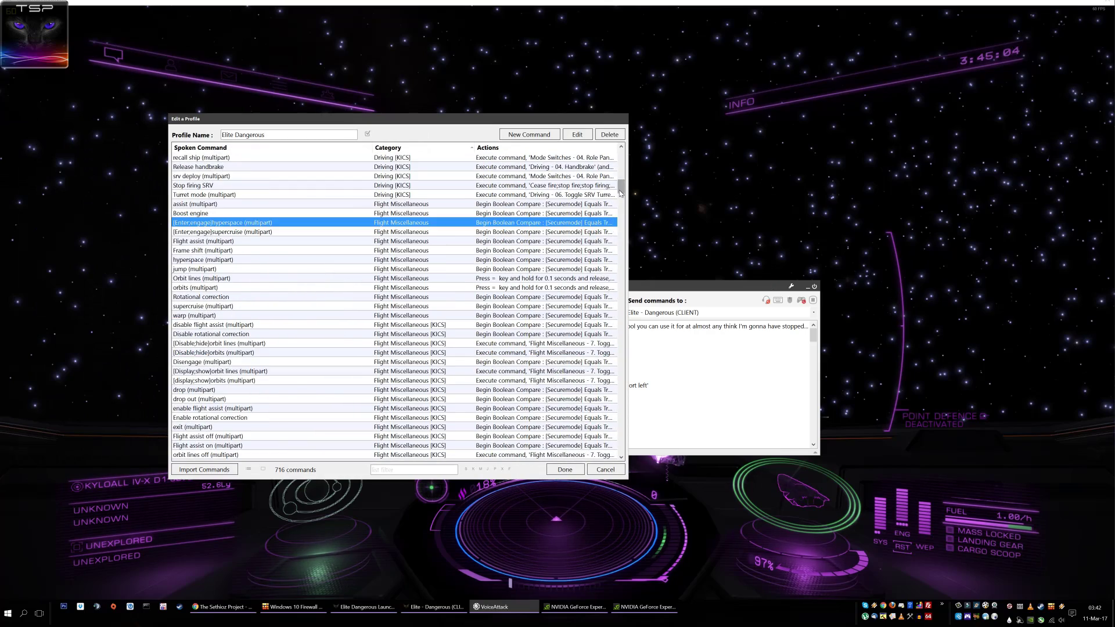
{"action": "left_click_drag", "start_coordinate": [620, 192], "coordinate": [624, 151]}
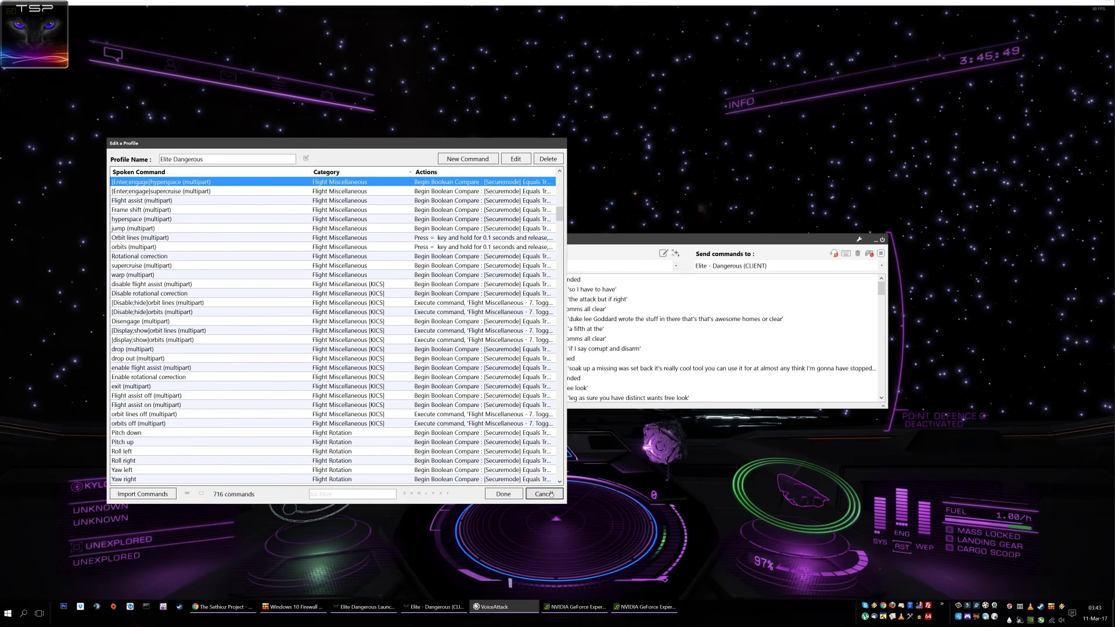
{"action": "left_click", "coordinate": [544, 494]}
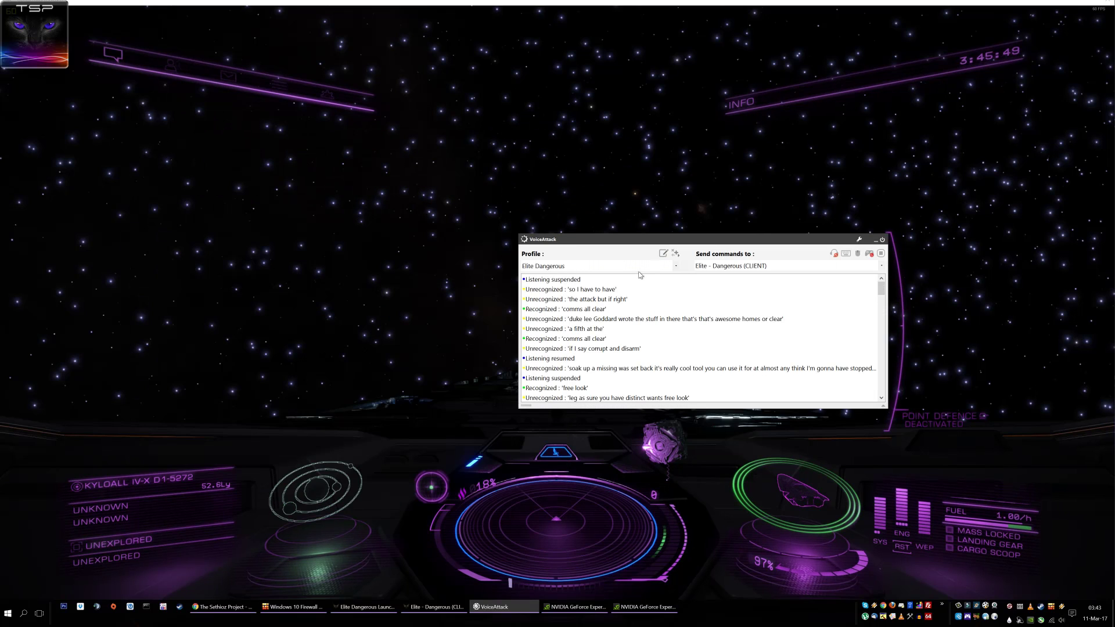
Reopen the Elite Dangerous profile and check which profile files in the Ripley-Galactic-KICS-4.1 folder can be chosen for importing commands.
{"action": "left_click", "coordinate": [663, 256]}
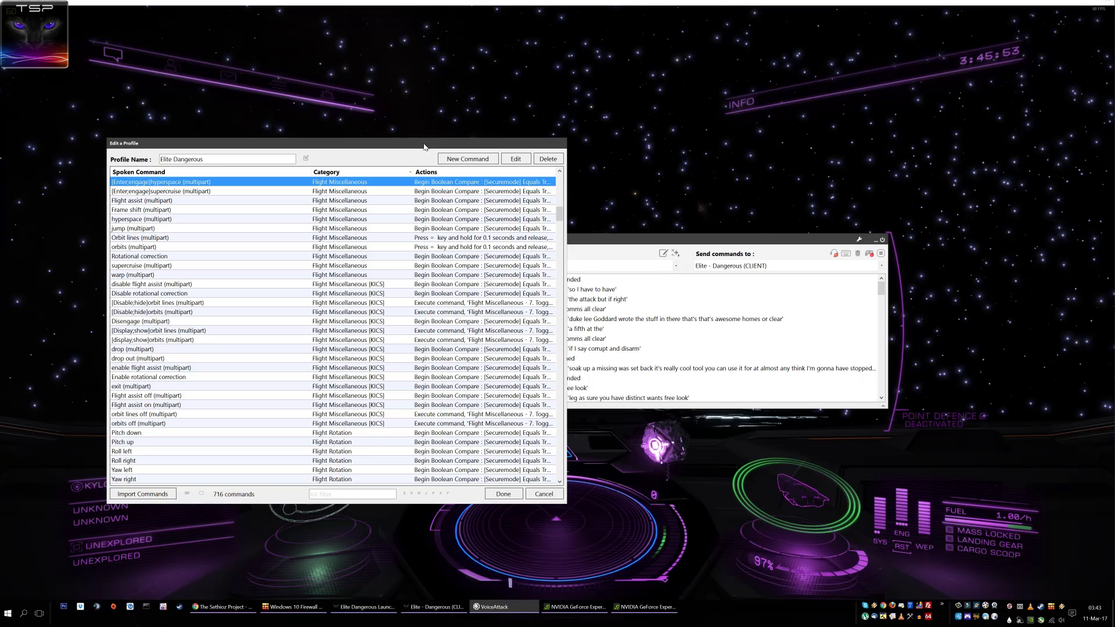
{"action": "left_click_drag", "start_coordinate": [426, 141], "coordinate": [576, 220]}
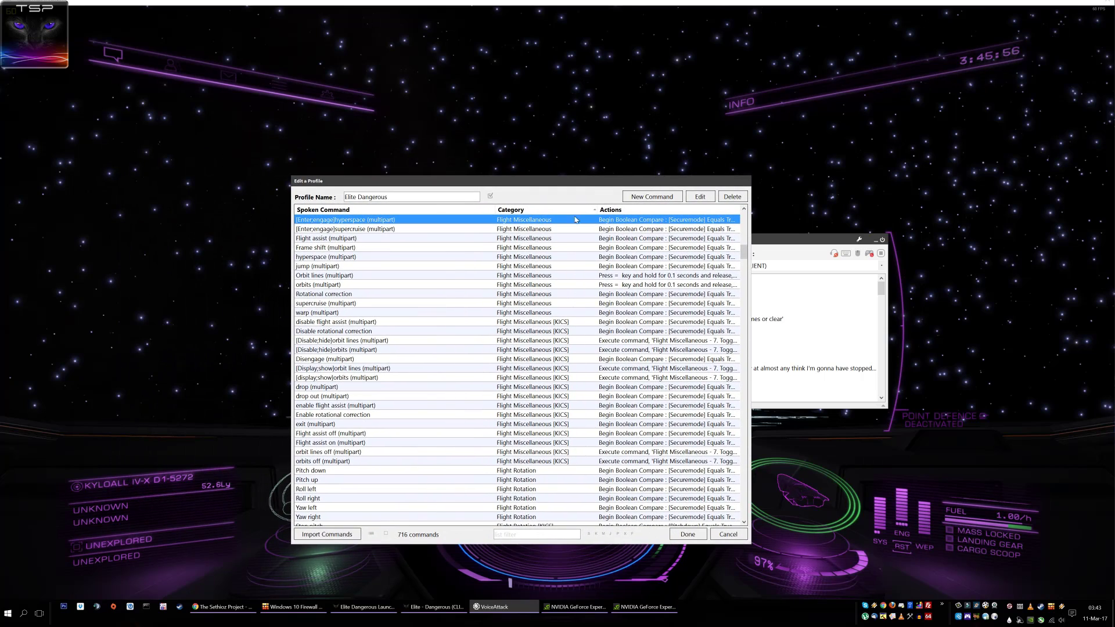
{"action": "left_click", "coordinate": [318, 535]}
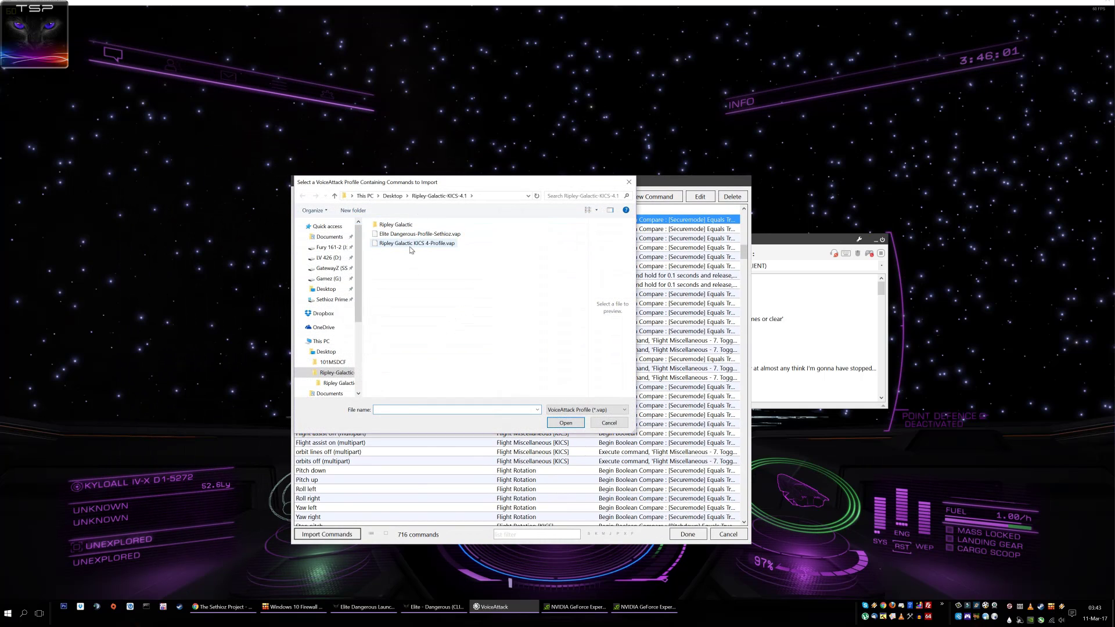
{"action": "left_click", "coordinate": [395, 246]}
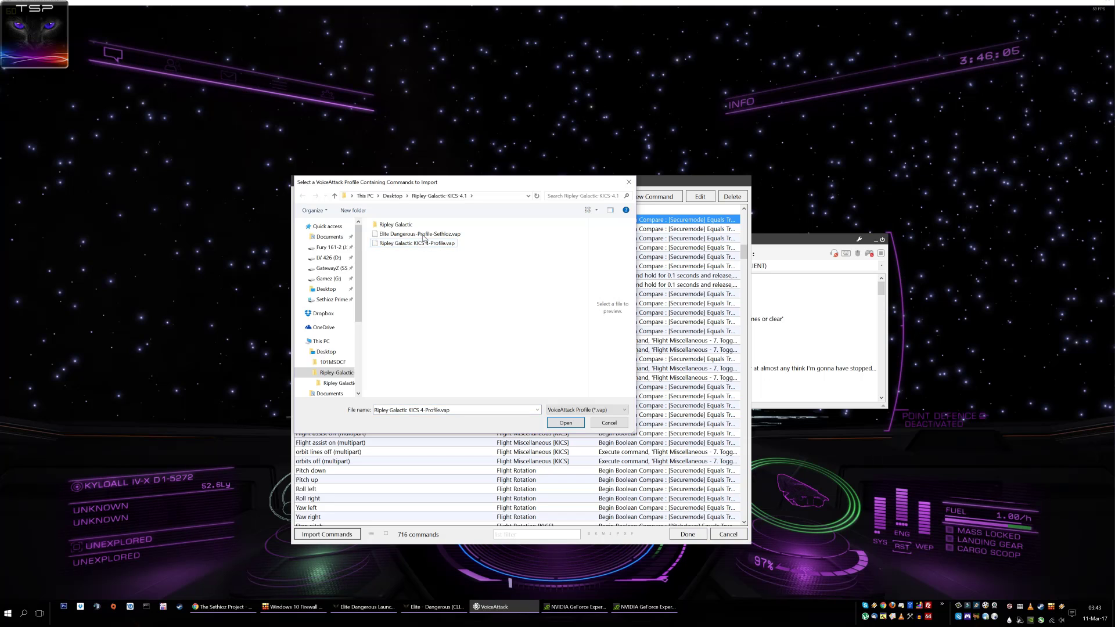
{"action": "left_click", "coordinate": [418, 234]}
{"action": "left_click", "coordinate": [483, 288]}
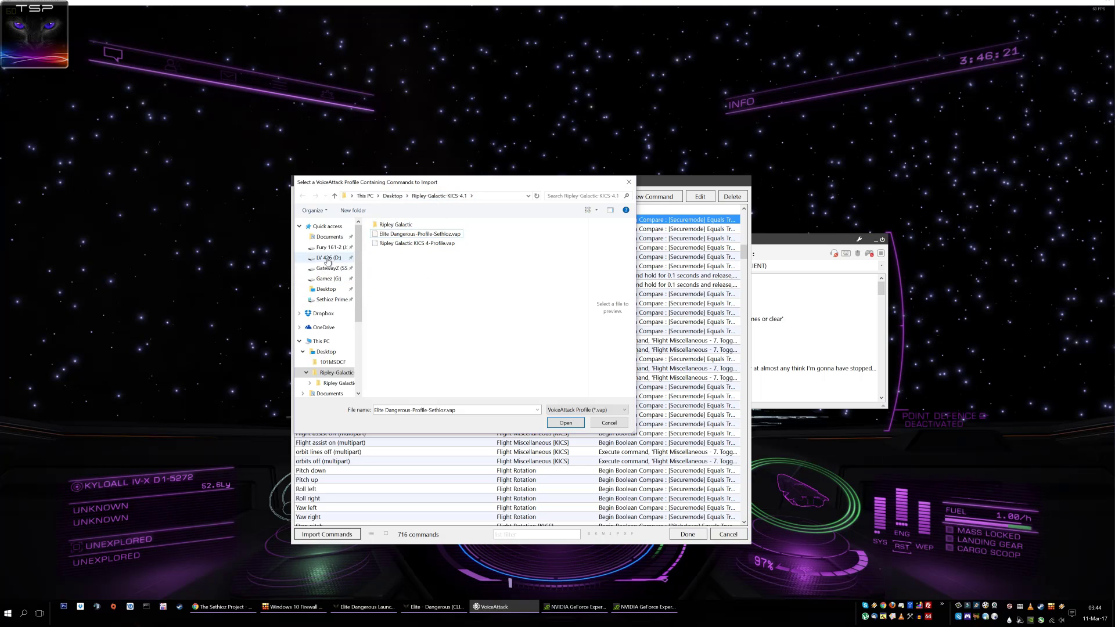
{"action": "left_click", "coordinate": [608, 422]}
Browse in File Explorer to the VoiceAttack folder inside Program Files (x86) on drive C.
{"action": "left_click", "coordinate": [7, 613]}
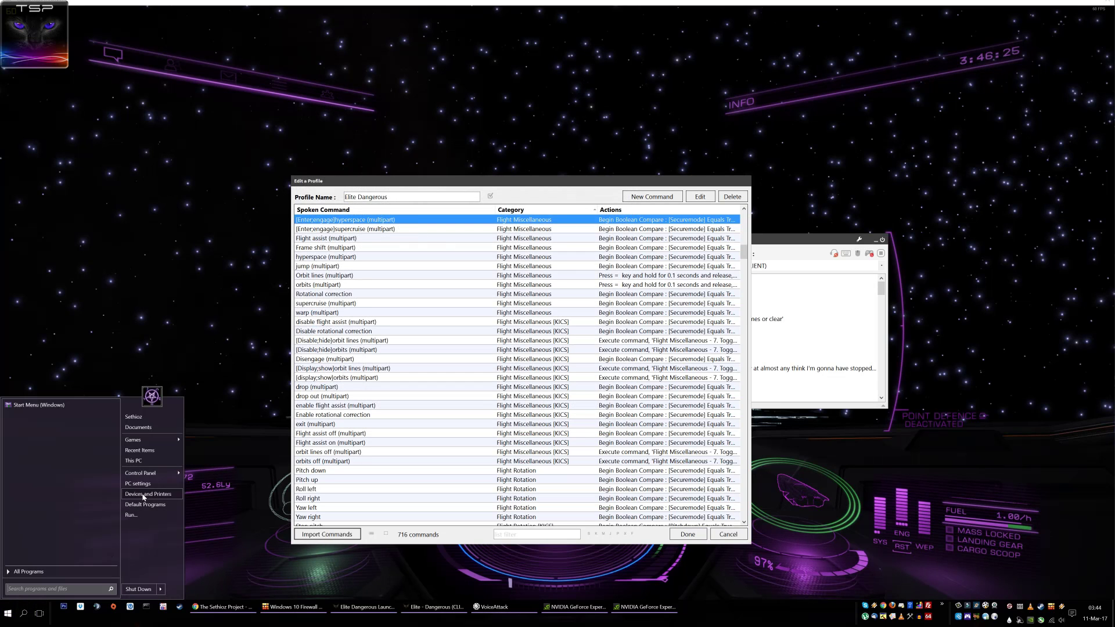
{"action": "left_click", "coordinate": [134, 460]}
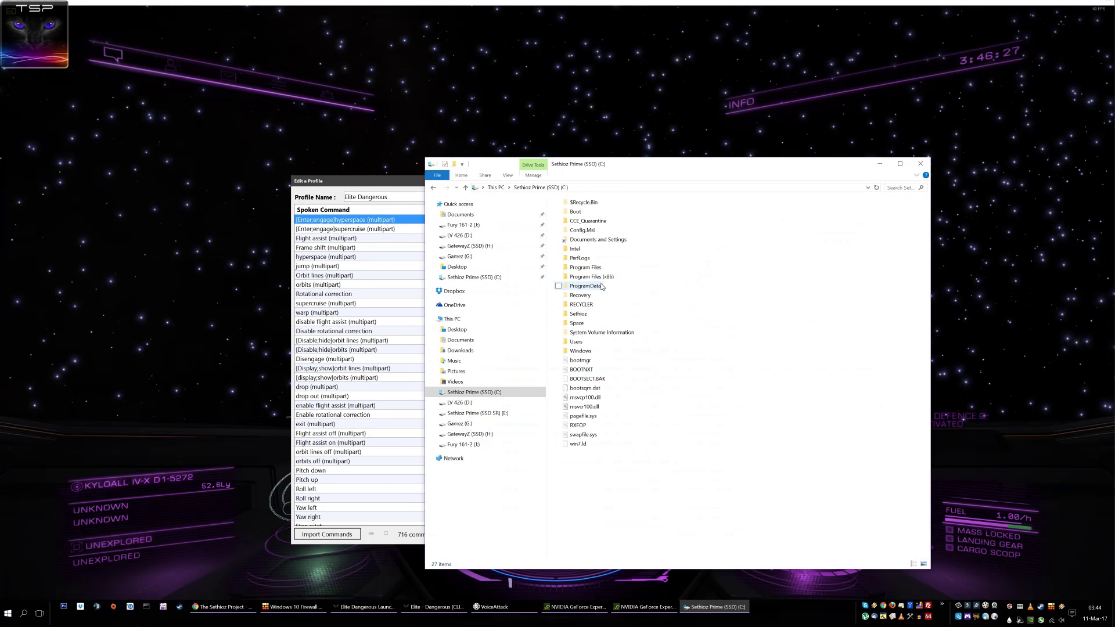
{"action": "double_click", "coordinate": [601, 275]}
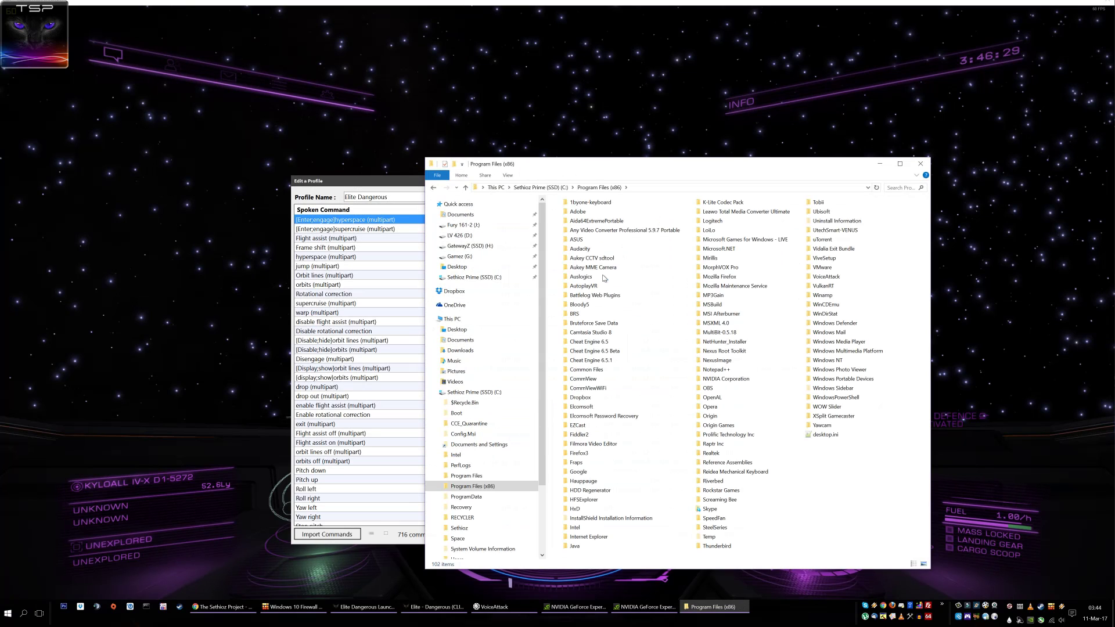
{"action": "key", "text": "v"}
{"action": "key", "text": "v"}
{"action": "key", "text": "v"}
{"action": "key", "text": "v"}
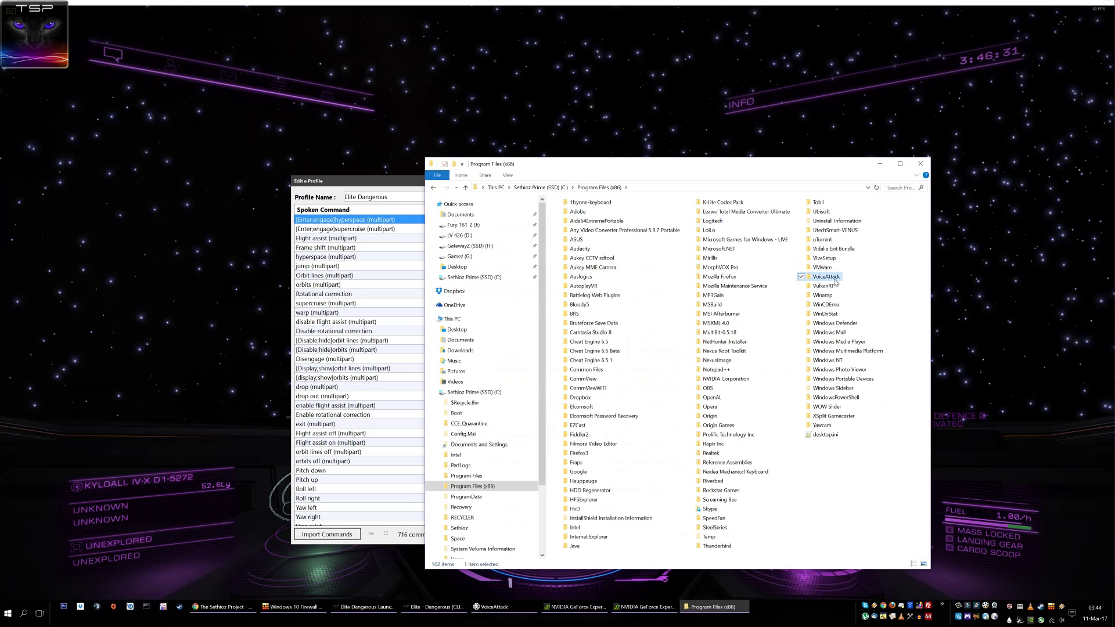
{"action": "double_click", "coordinate": [834, 278]}
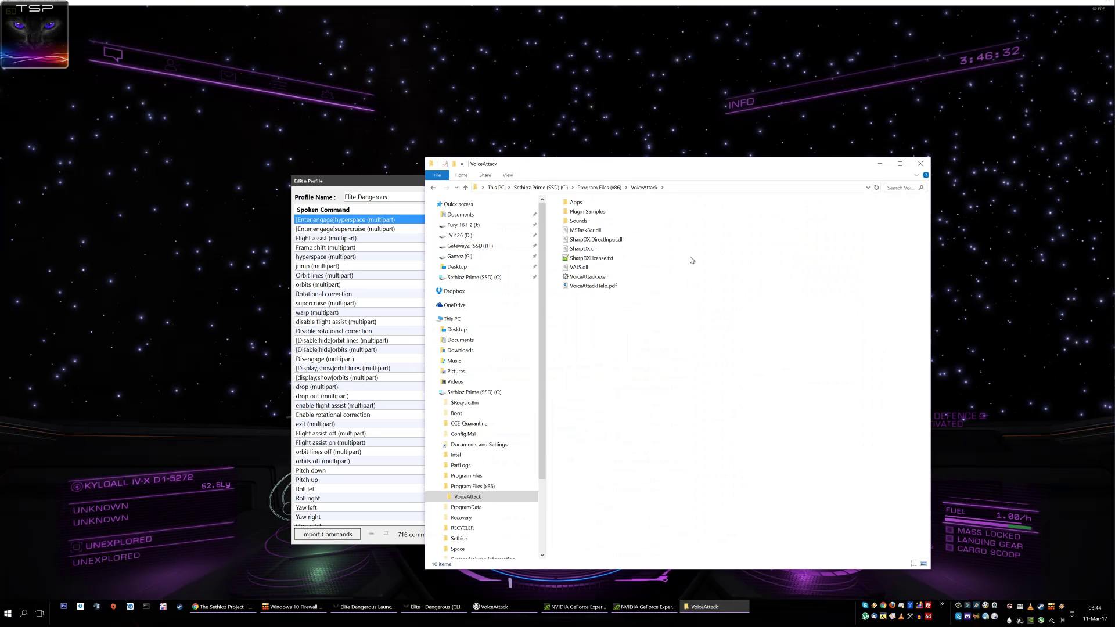
Examine the Ripley Galactic folder and profile file stored in VoiceAttack's Sounds folder, then close File Explorer.
{"action": "double_click", "coordinate": [582, 221]}
{"action": "left_click_drag", "start_coordinate": [615, 270], "coordinate": [555, 203]}
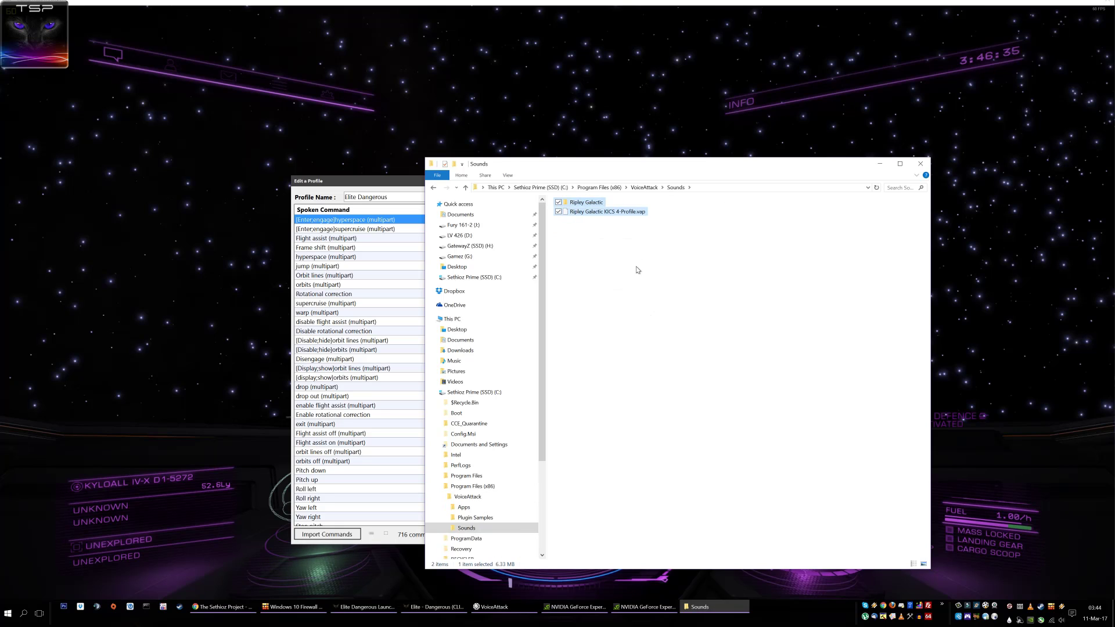
{"action": "left_click", "coordinate": [635, 197]}
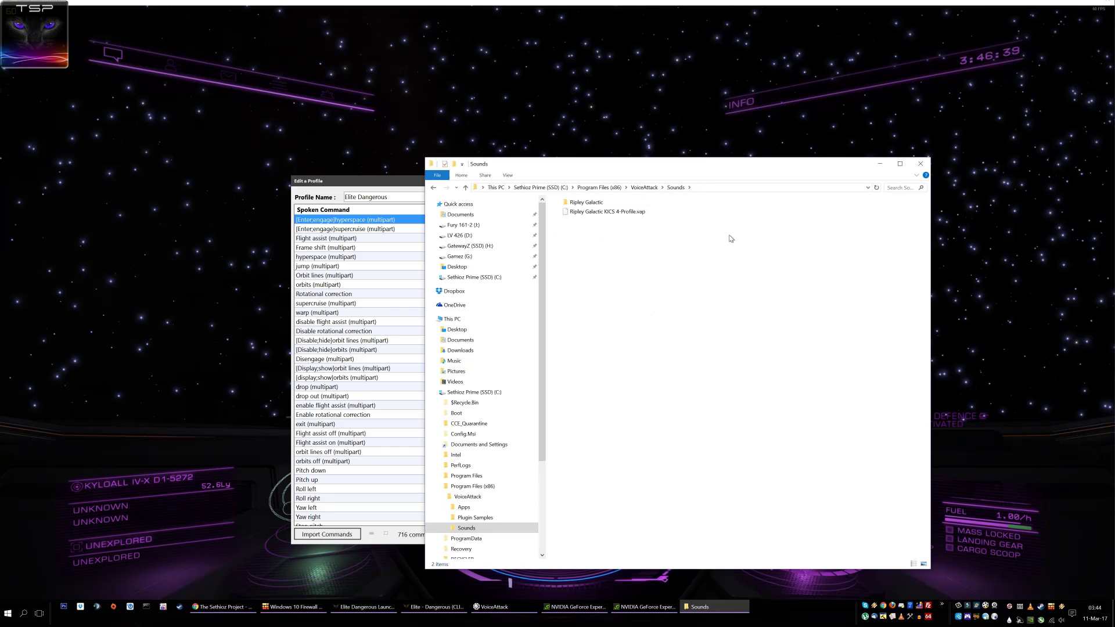
{"action": "left_click", "coordinate": [922, 164]}
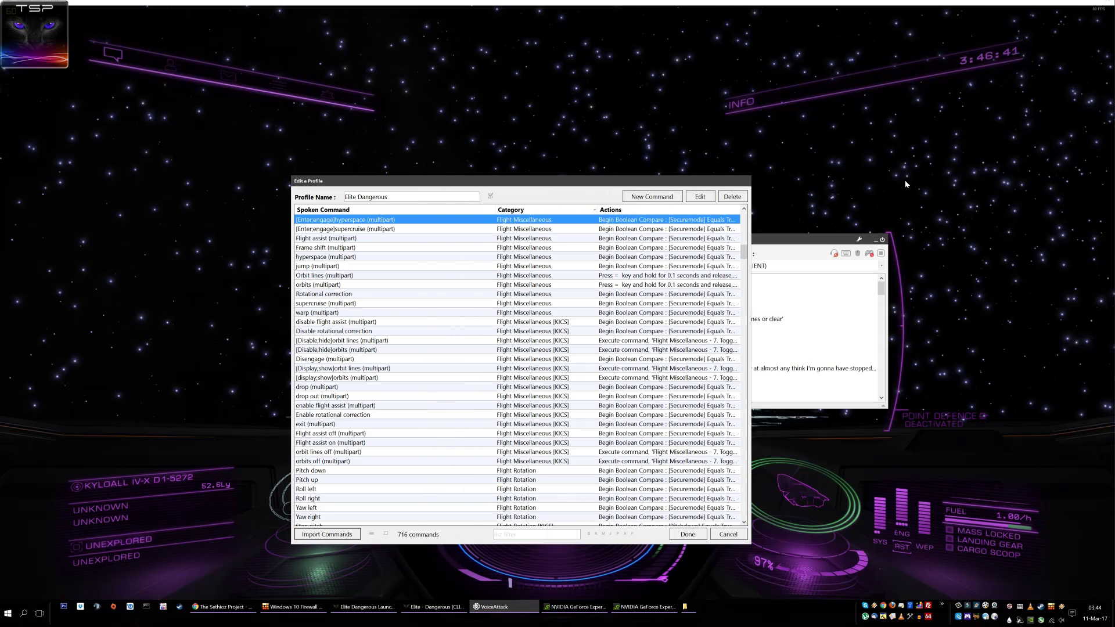
Leave the profile editor and review VoiceAttack's System / Advanced and General options, including the Sounds folder path, without changing anything.
{"action": "left_click", "coordinate": [728, 534]}
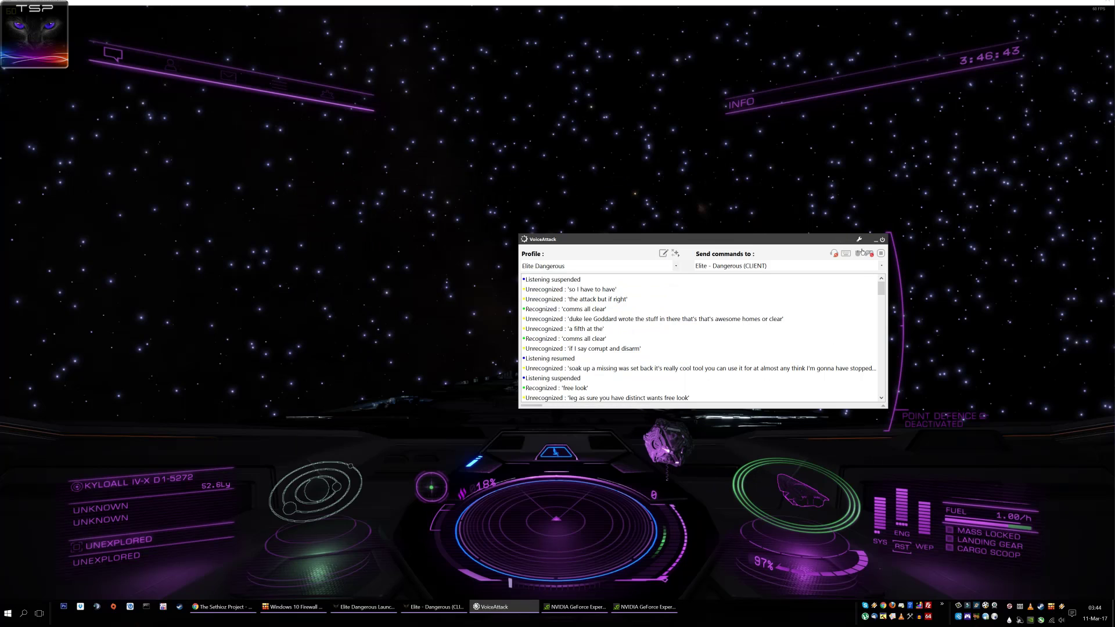
{"action": "left_click", "coordinate": [859, 240]}
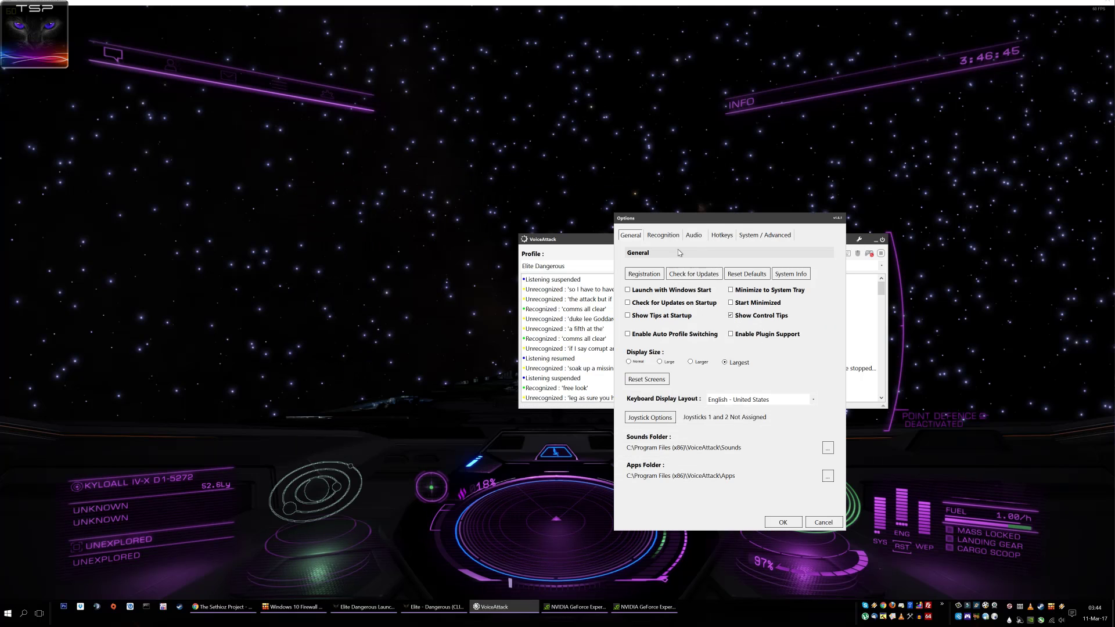
{"action": "left_click", "coordinate": [758, 237]}
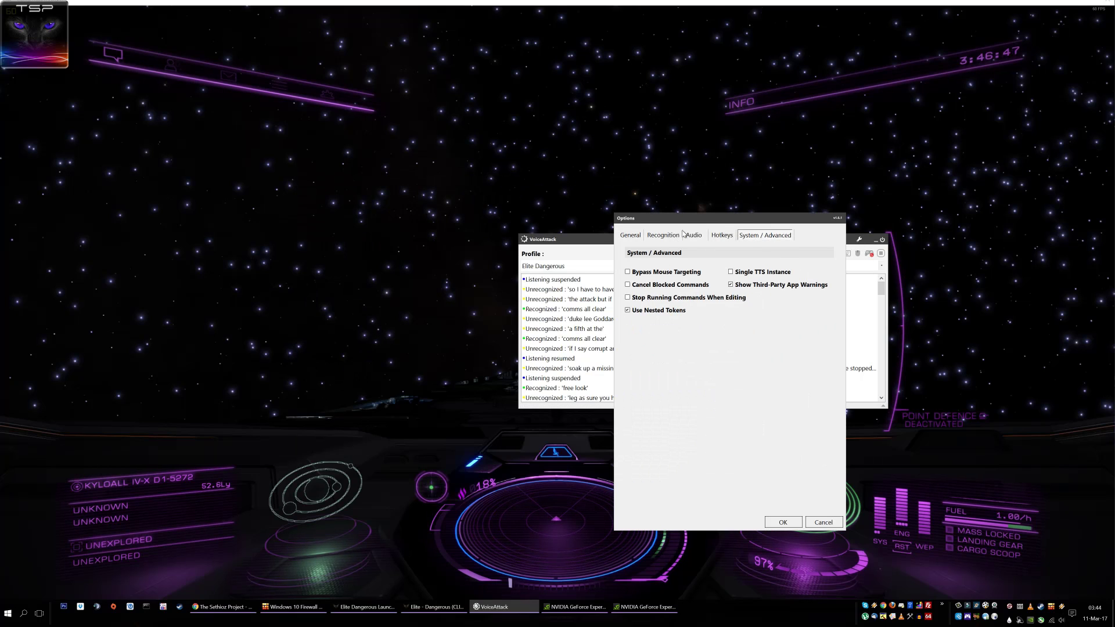
{"action": "left_click", "coordinate": [640, 236]}
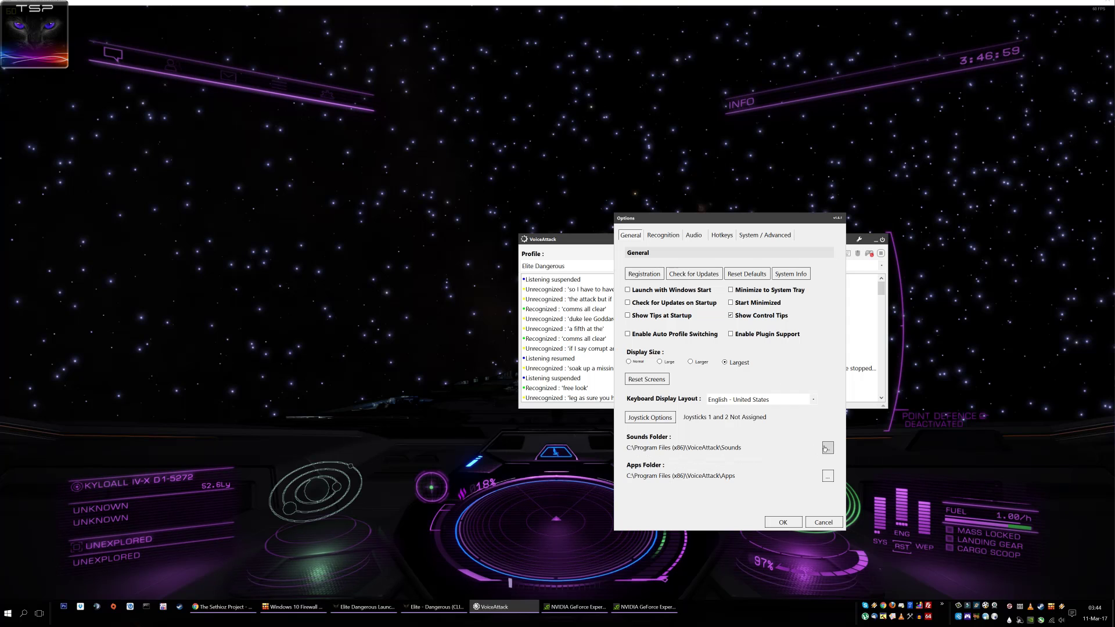
{"action": "left_click", "coordinate": [823, 523]}
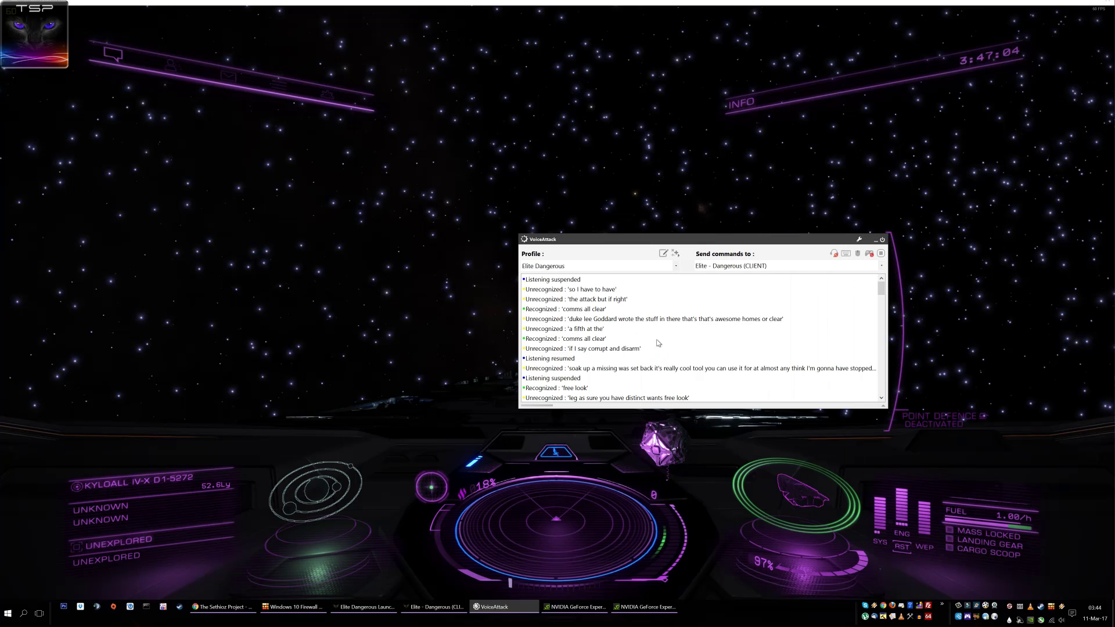
Open the Elite Dangerous profile for editing, filter its commands by "supercruise" and open the [Enter;engage]supercruise command.
{"action": "left_click", "coordinate": [662, 253]}
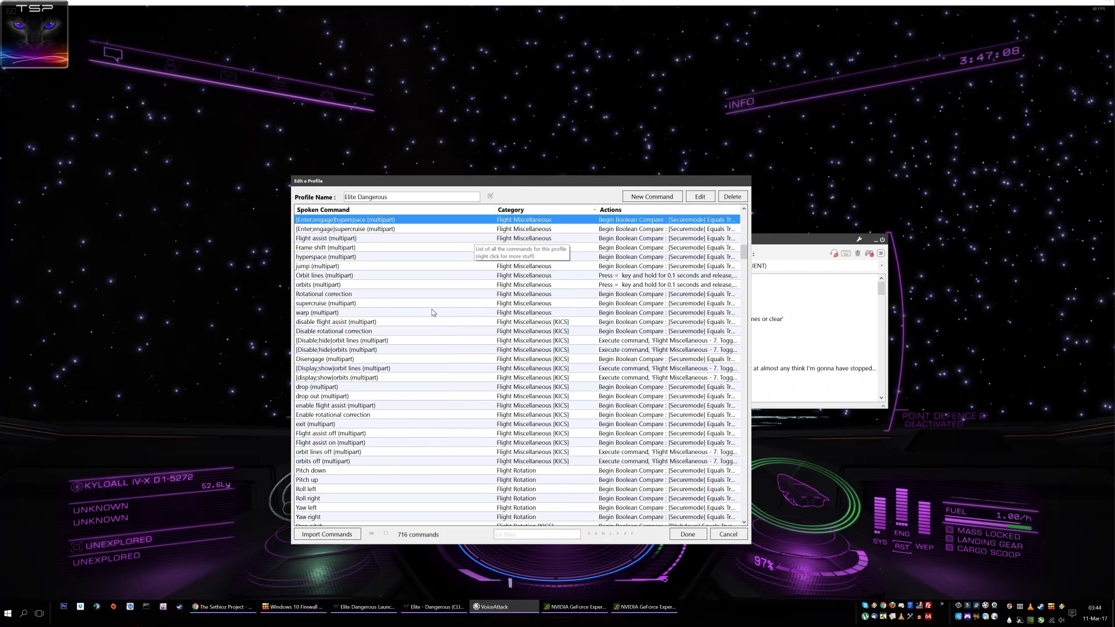
{"action": "left_click", "coordinate": [522, 534]}
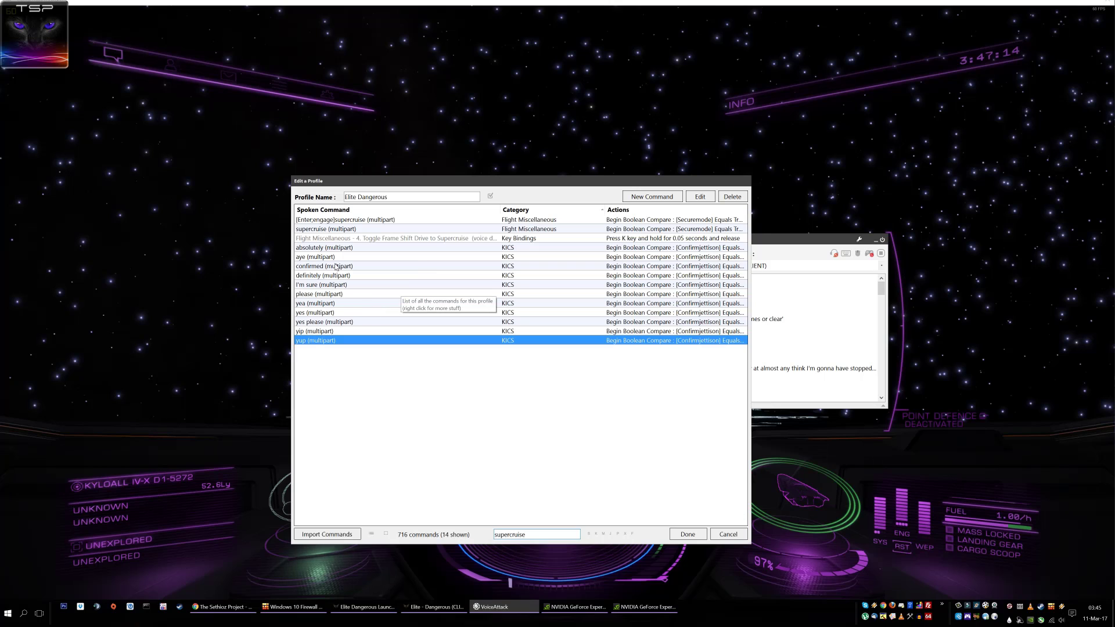
{"action": "left_click", "coordinate": [371, 221]}
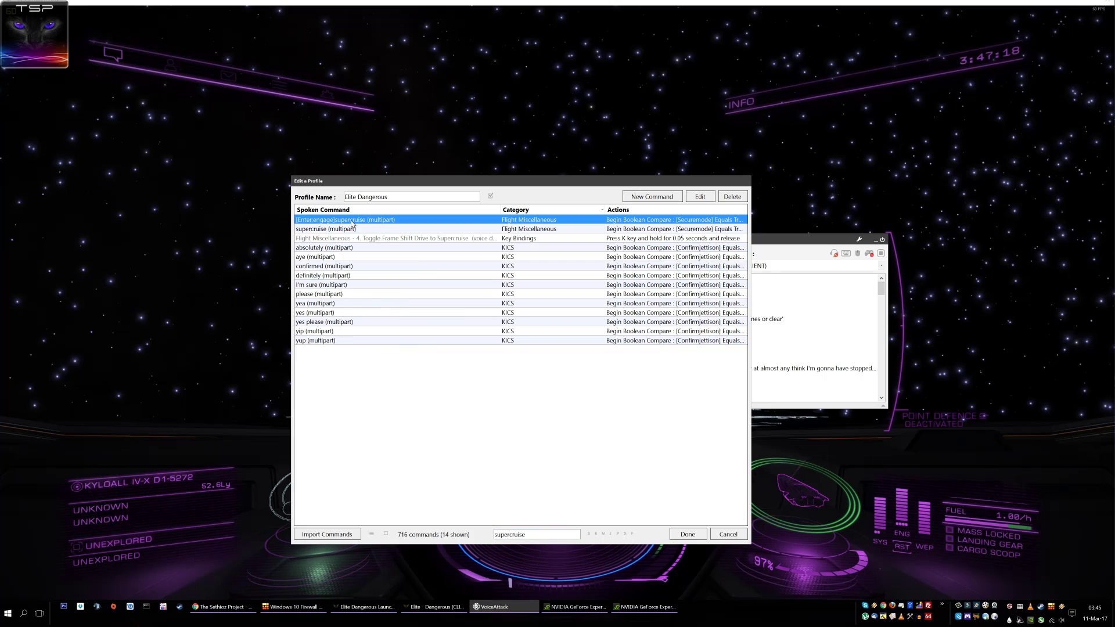
{"action": "double_click", "coordinate": [351, 220]}
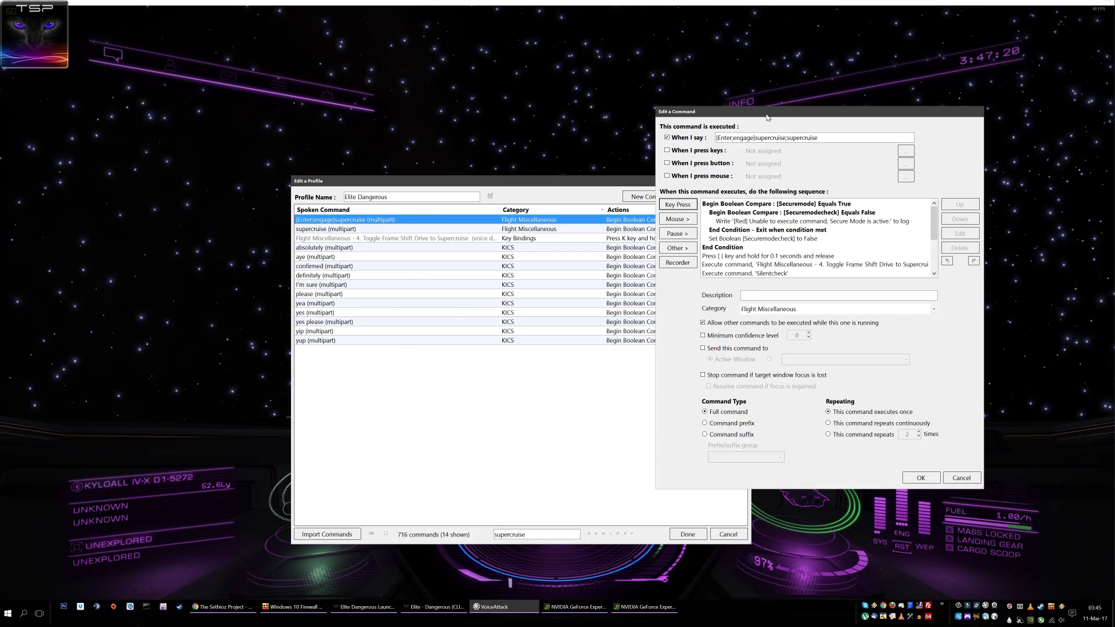
{"action": "left_click_drag", "start_coordinate": [761, 111], "coordinate": [752, 166]}
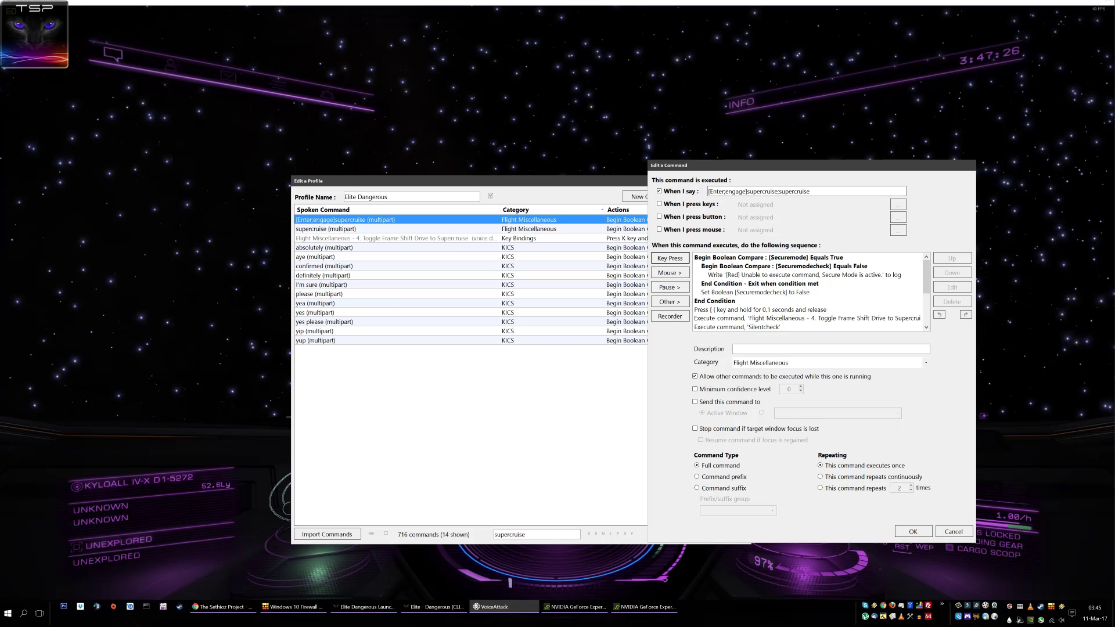
Change the command's spoken phrase to "[Enter;engage]supercruise;super cruise" and save both the command and the profile.
{"action": "left_click_drag", "start_coordinate": [708, 191], "coordinate": [738, 191]}
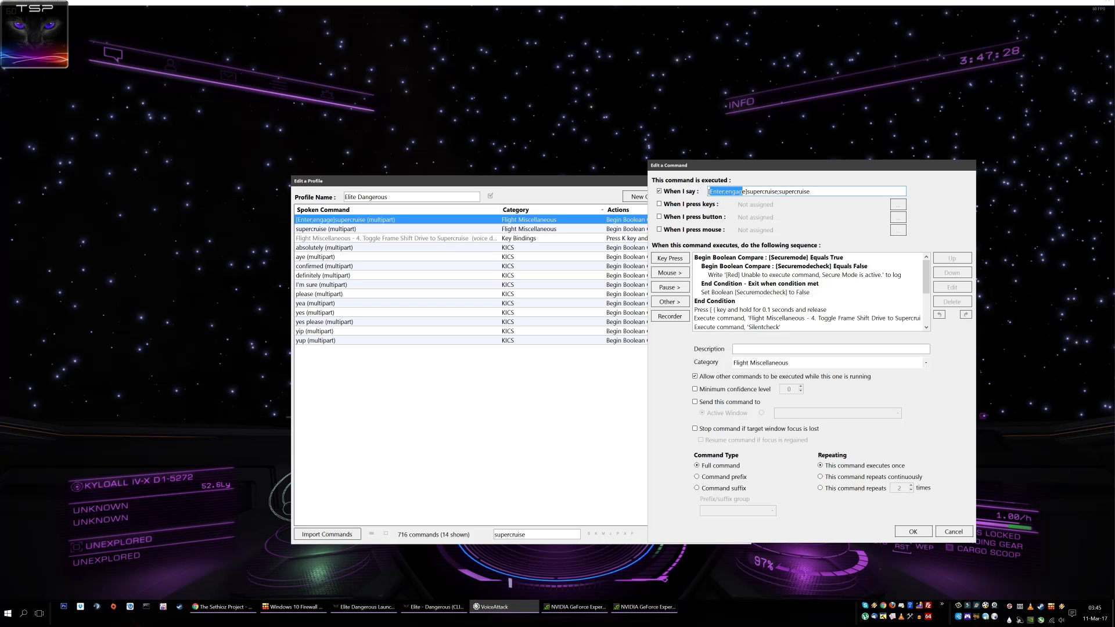
{"action": "left_click", "coordinate": [742, 191]}
{"action": "left_click", "coordinate": [725, 191]}
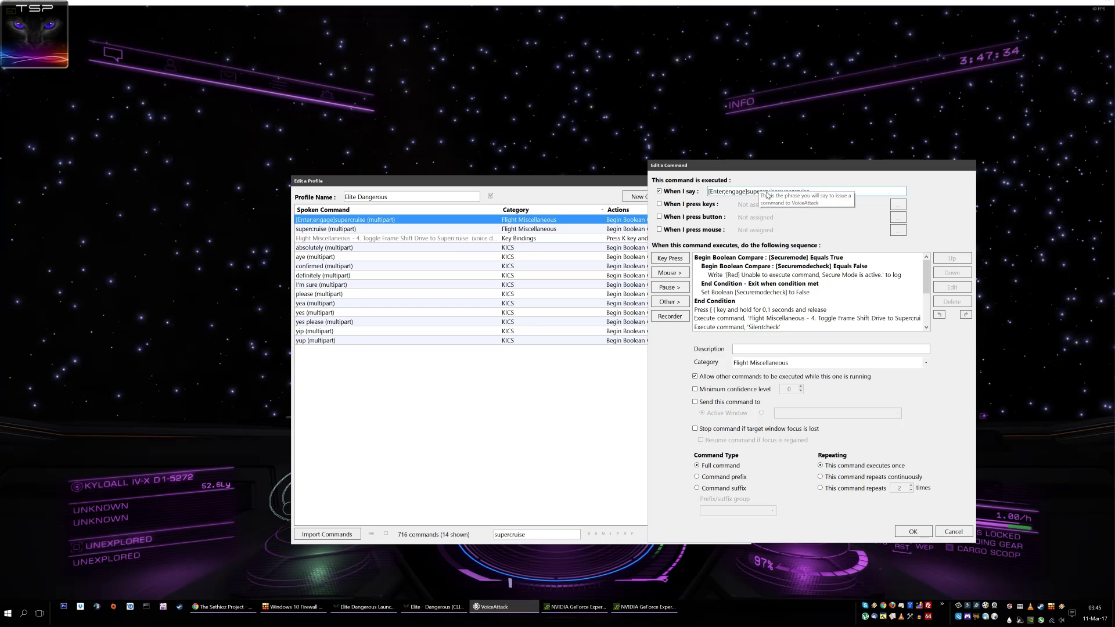
{"action": "left_click", "coordinate": [812, 191]}
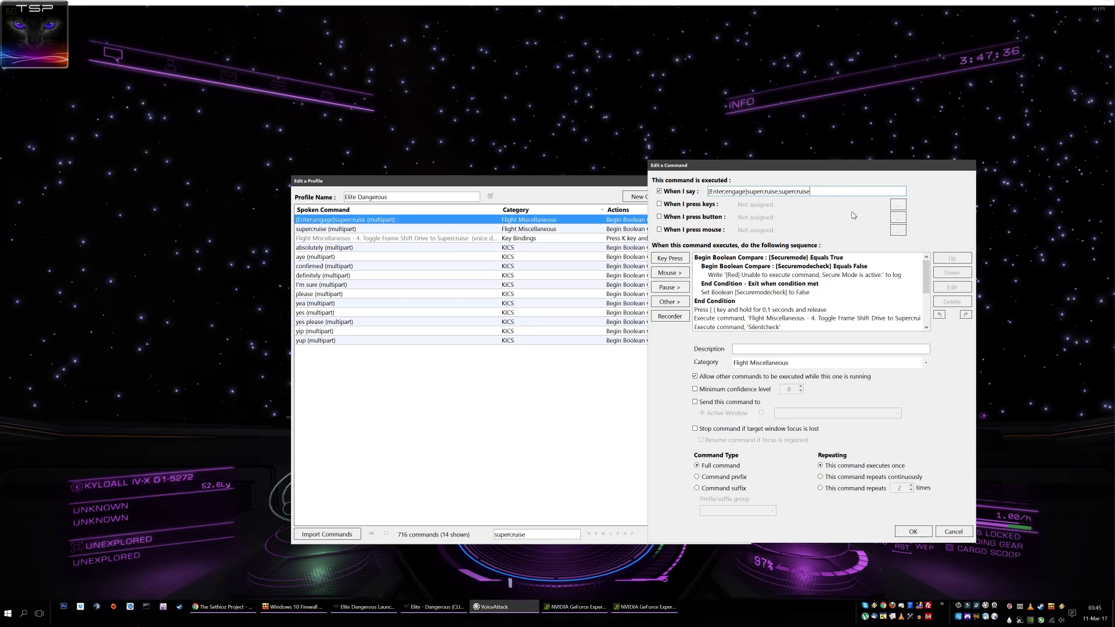
{"action": "key", "text": "BackSpace"}
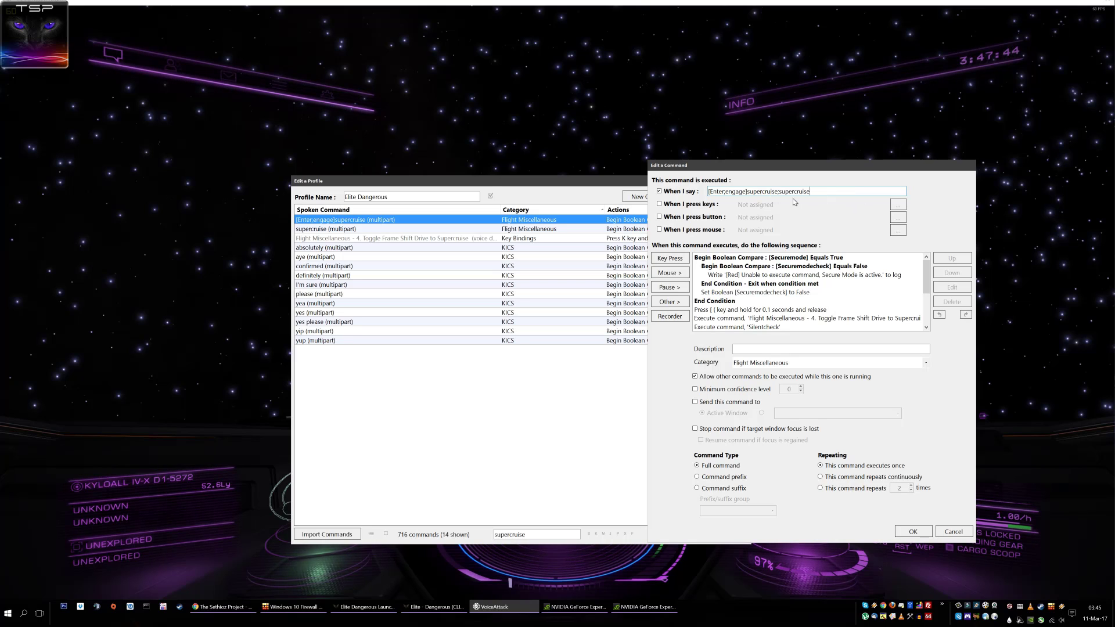
{"action": "left_click", "coordinate": [913, 532]}
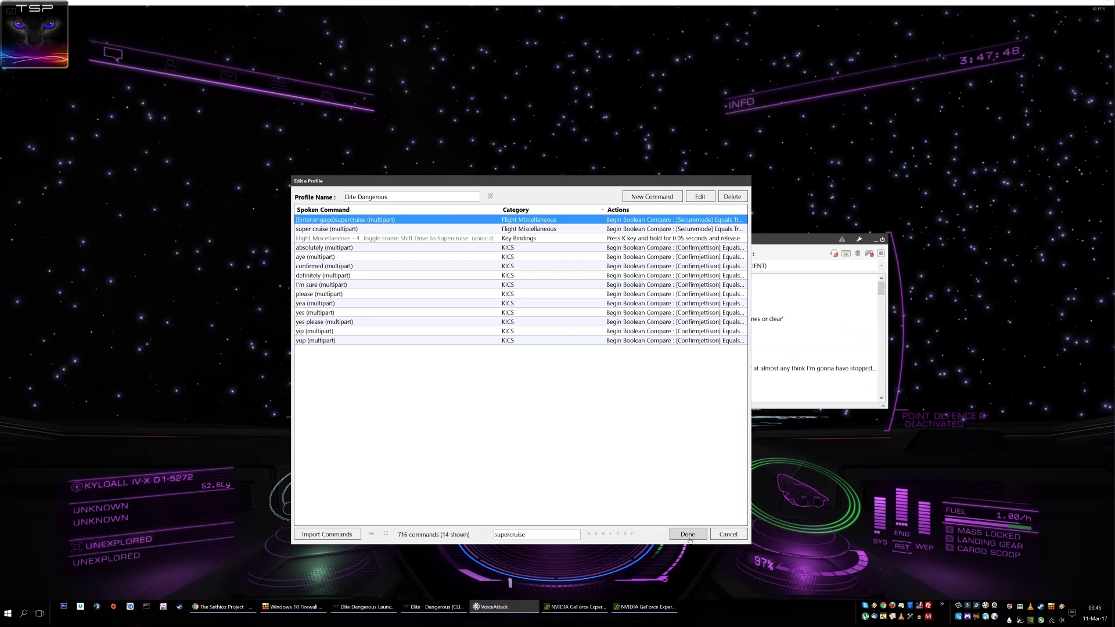
{"action": "left_click", "coordinate": [688, 534]}
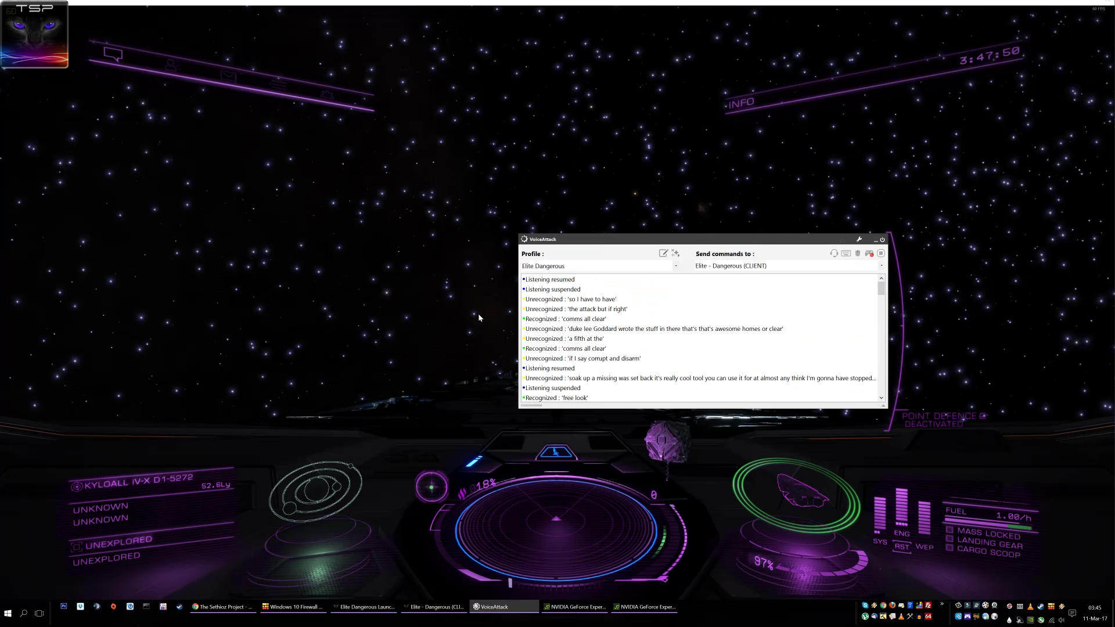
Switch to Elite Dangerous to test the supercruise and jump voice commands, then return to VoiceAttack and suspend listening.
{"action": "left_click", "coordinate": [440, 335]}
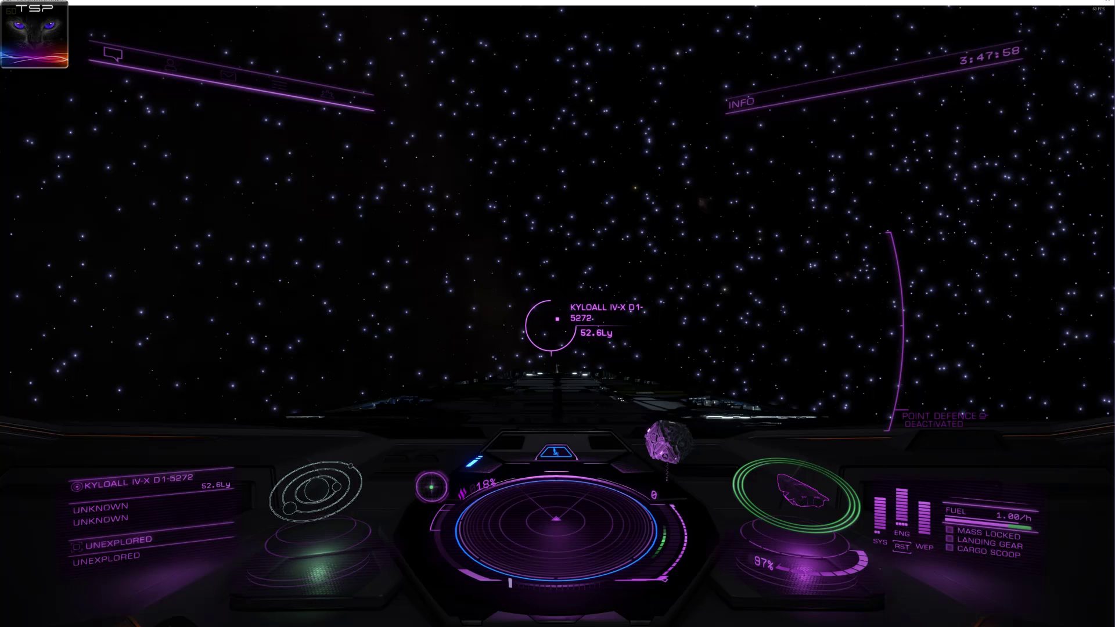
{"action": "key", "text": "j"}
{"action": "key", "text": "w"}
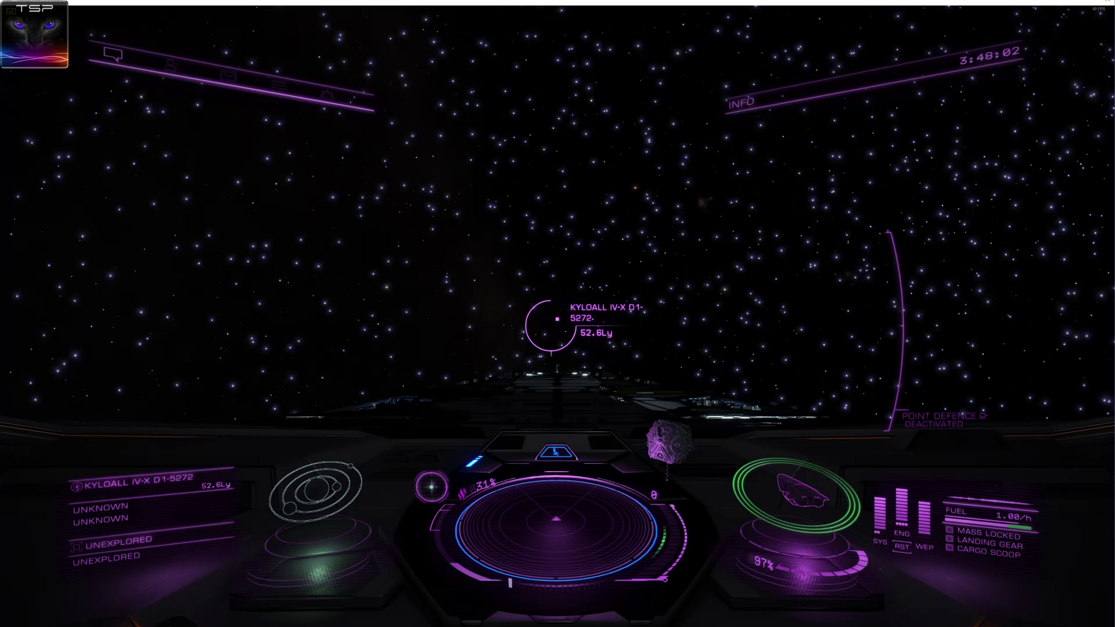
{"action": "key", "text": "s"}
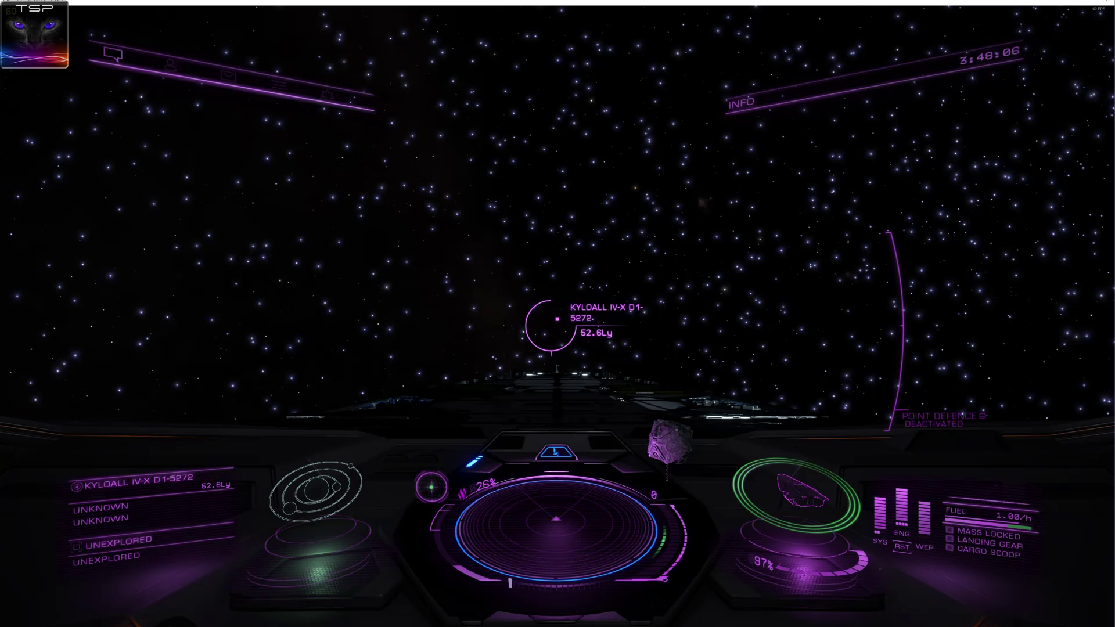
{"action": "key", "text": "alt+Tab"}
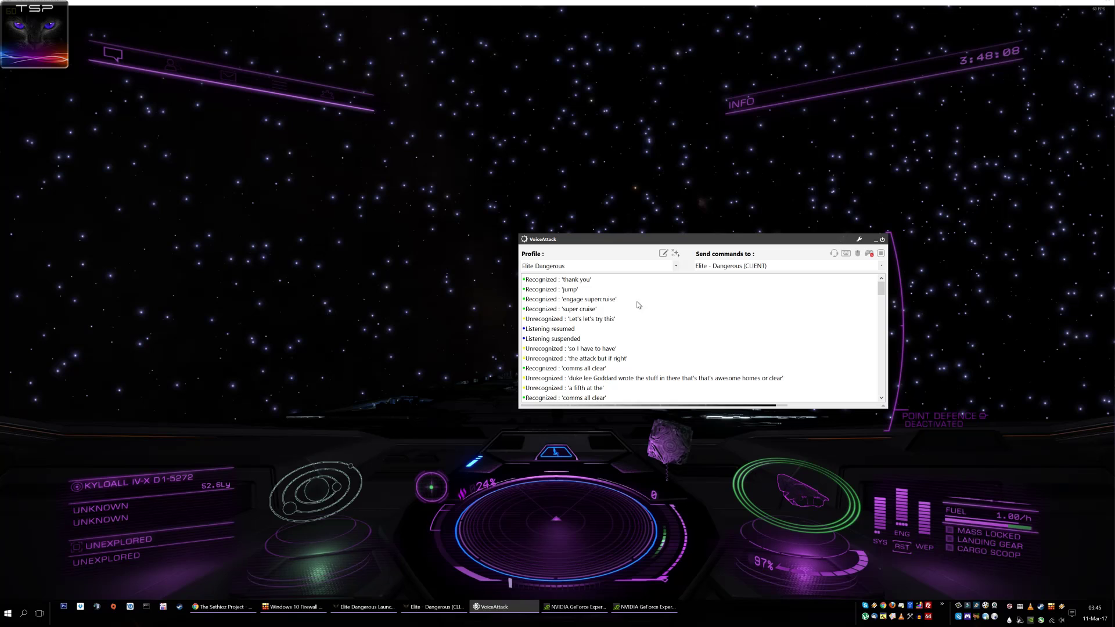
{"action": "left_click", "coordinate": [833, 253]}
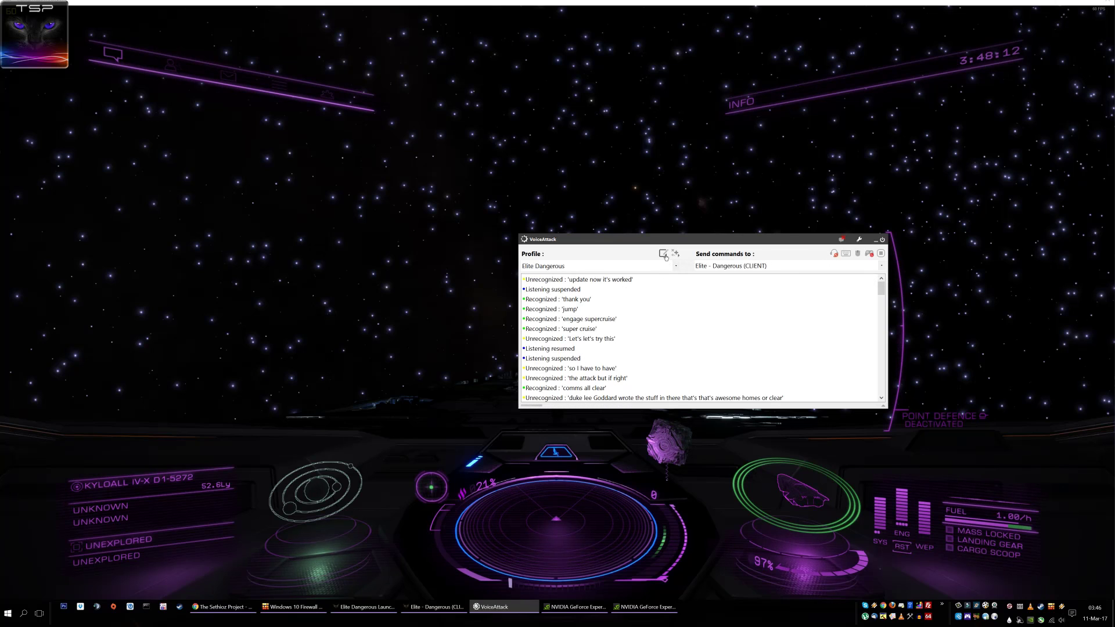
Reopen the Elite Dangerous profile and open the [Enter;engage]supercruise command under Flight Miscellaneous.
{"action": "left_click", "coordinate": [662, 254]}
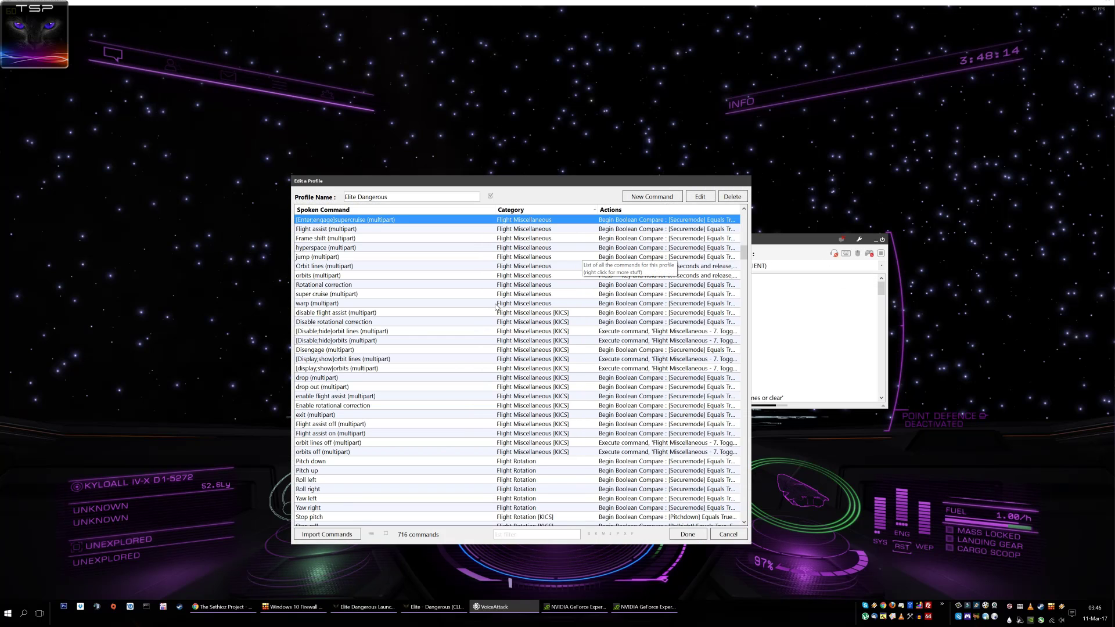
{"action": "scroll", "coordinate": [491, 326], "scroll_direction": "down", "scroll_amount": 8}
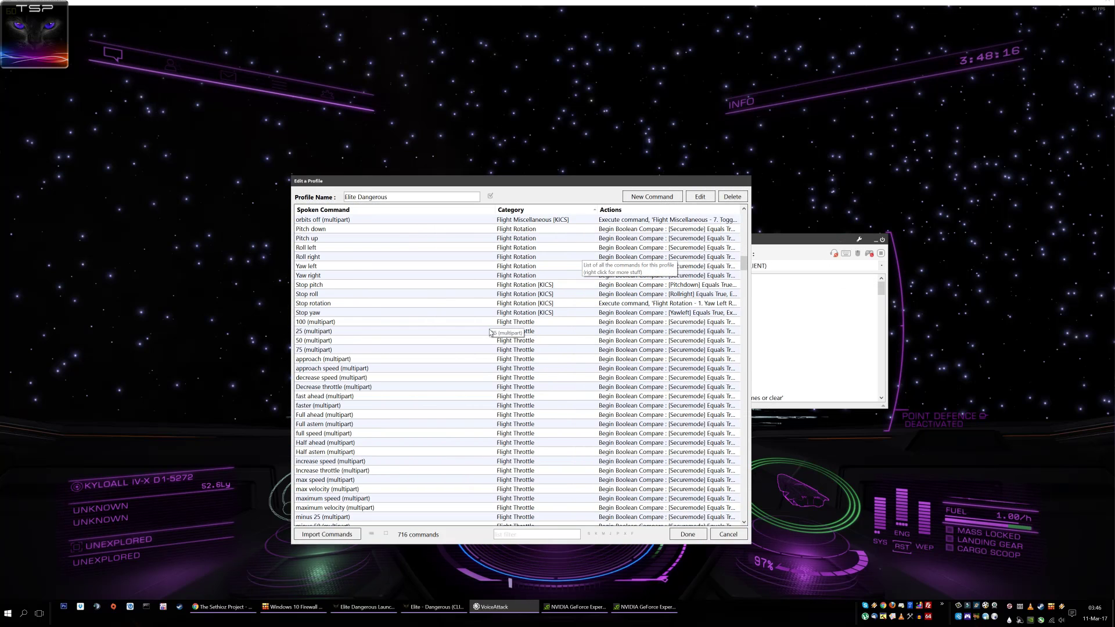
{"action": "scroll", "coordinate": [470, 348], "scroll_direction": "up", "scroll_amount": 20}
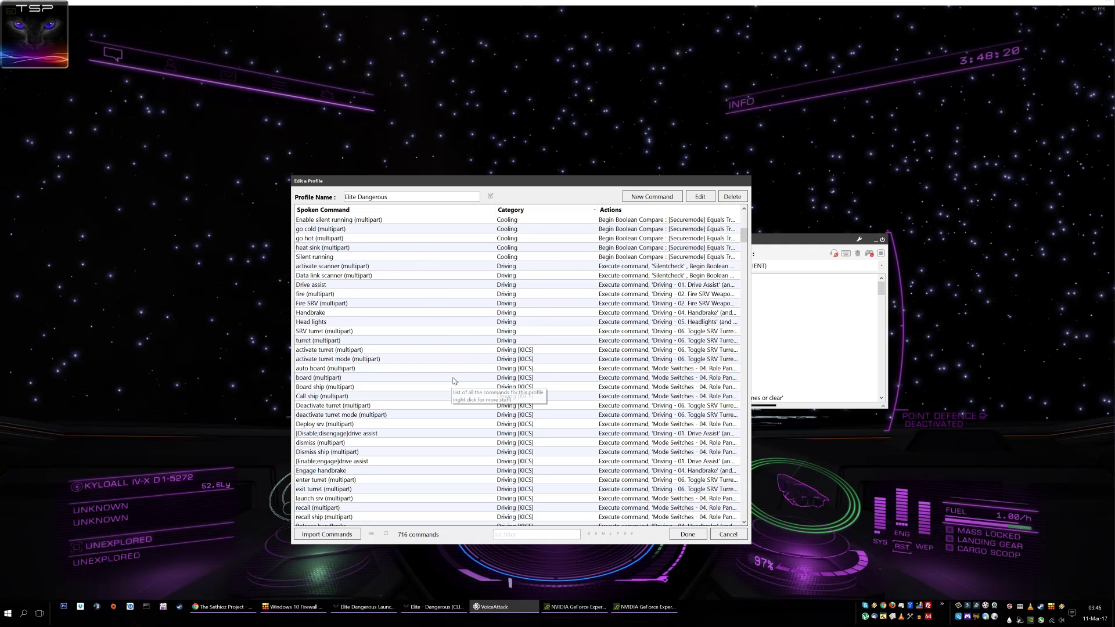
{"action": "scroll", "coordinate": [455, 395], "scroll_direction": "down", "scroll_amount": 8}
{"action": "left_click", "coordinate": [395, 355]}
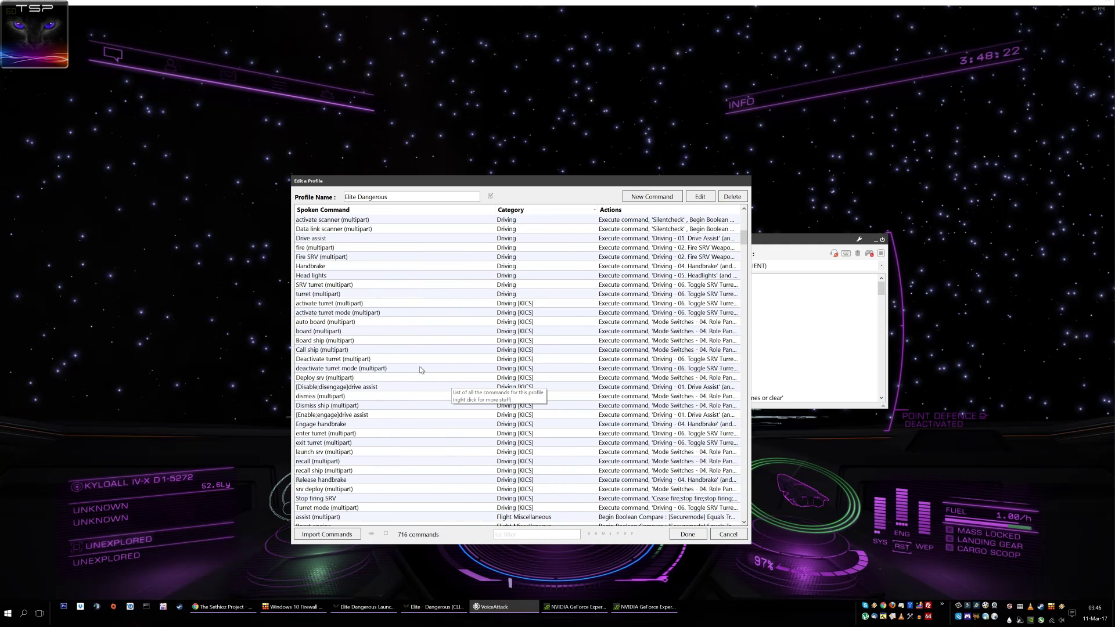
{"action": "scroll", "coordinate": [422, 373], "scroll_direction": "up", "scroll_amount": 12}
{"action": "scroll", "coordinate": [395, 342], "scroll_direction": "down", "scroll_amount": 18}
{"action": "scroll", "coordinate": [362, 302], "scroll_direction": "up", "scroll_amount": 8}
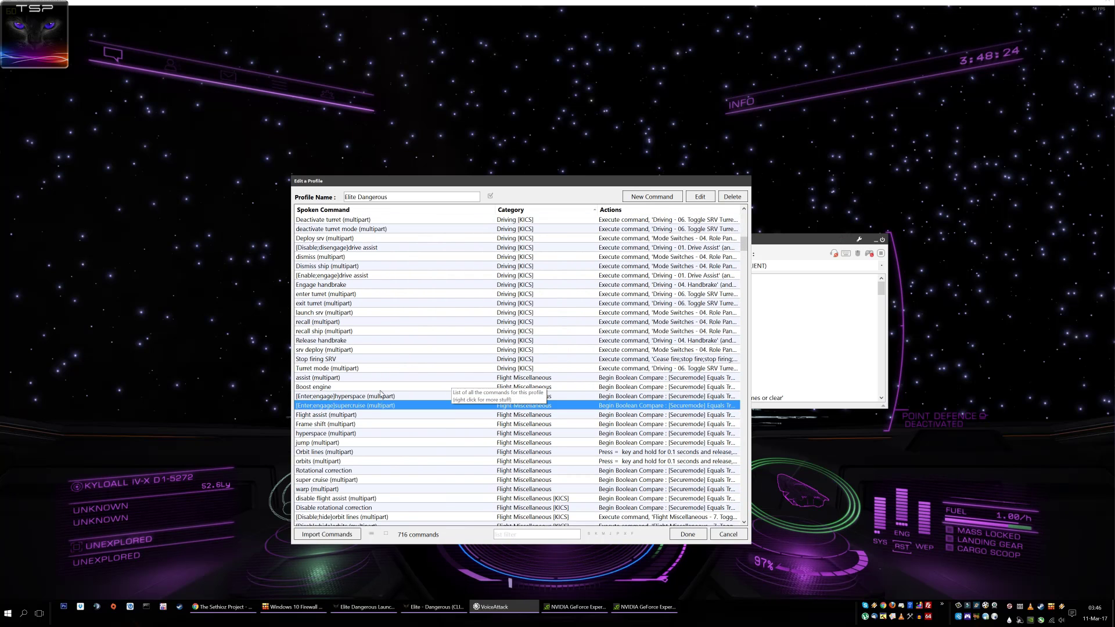
{"action": "double_click", "coordinate": [366, 405]}
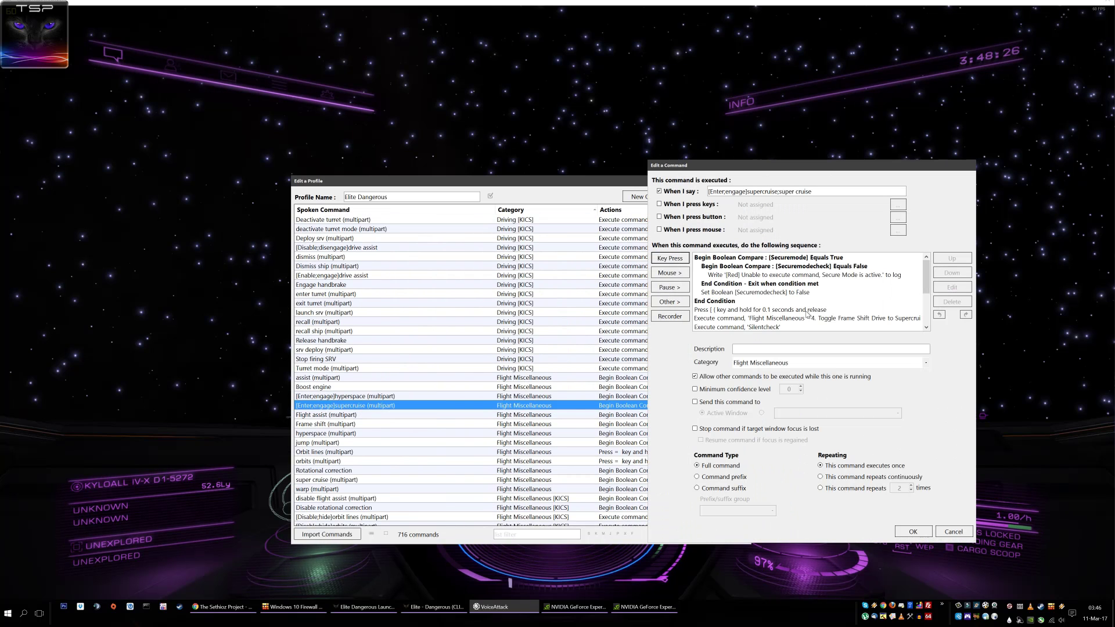
Examine the command's action sequence and which command its Frame Shift Drive action executes, then close both dialogs without saving.
{"action": "scroll", "coordinate": [812, 308], "scroll_direction": "down", "scroll_amount": 3}
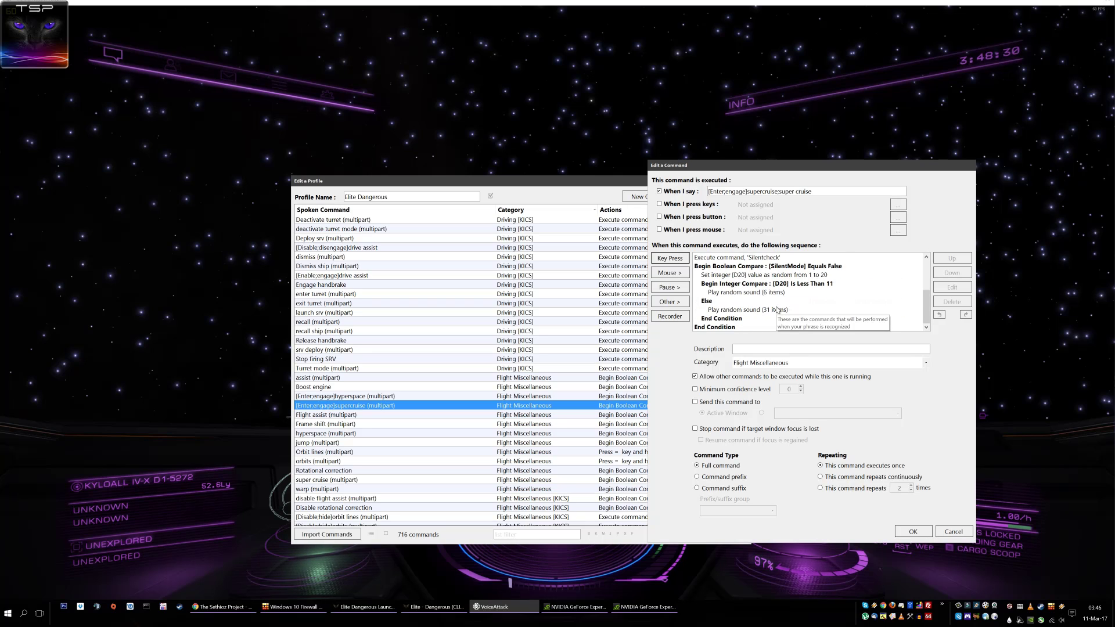
{"action": "scroll", "coordinate": [778, 309], "scroll_direction": "up", "scroll_amount": 3}
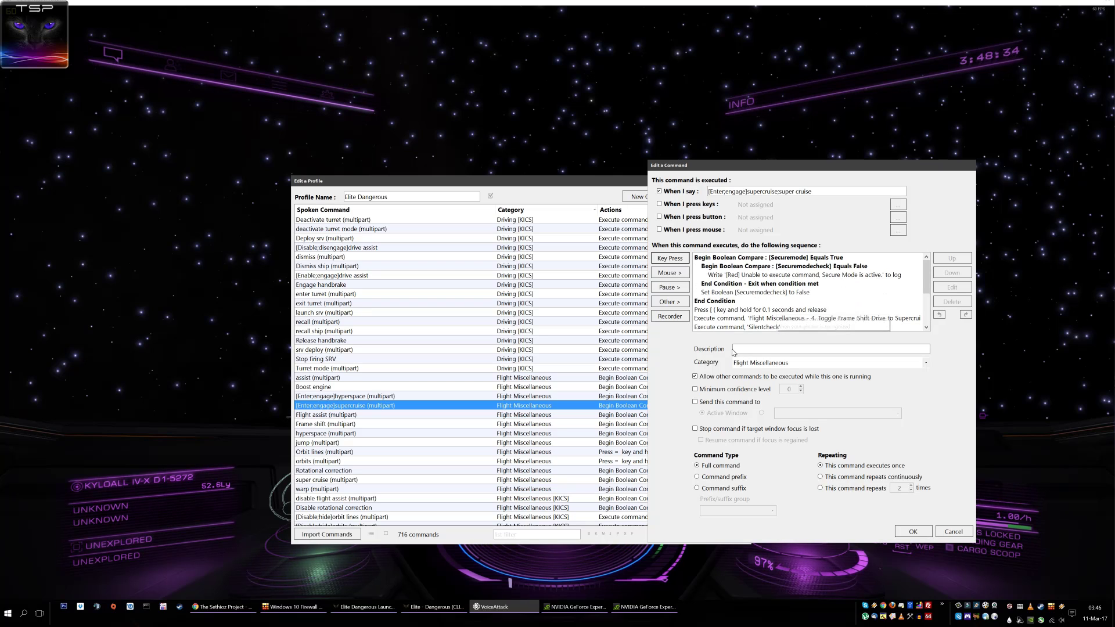
{"action": "left_click", "coordinate": [712, 310]}
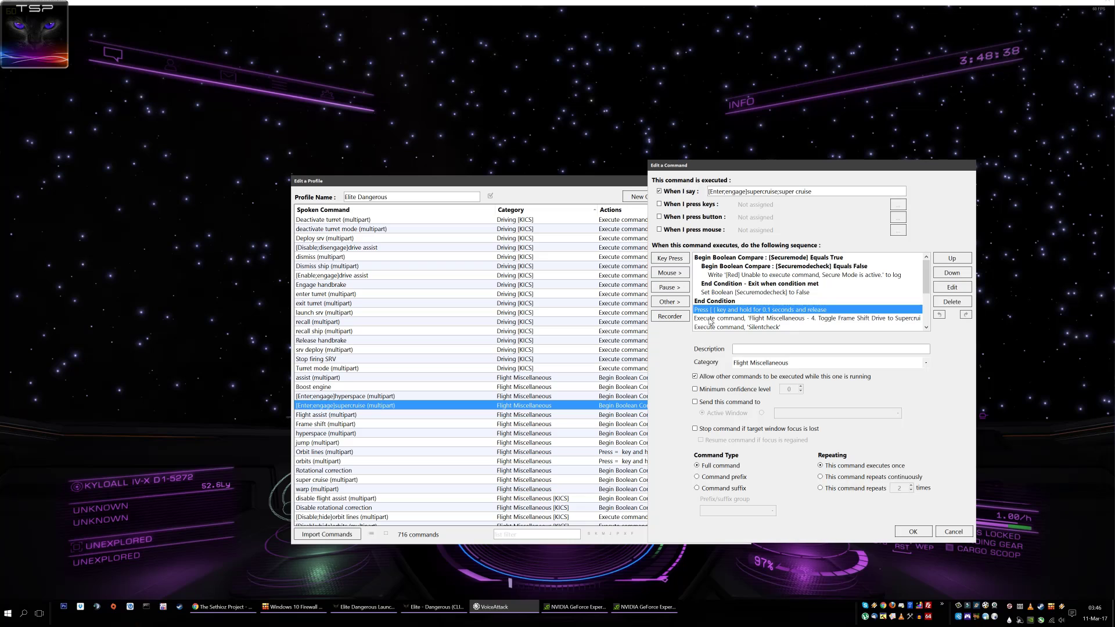
{"action": "left_click", "coordinate": [752, 319]}
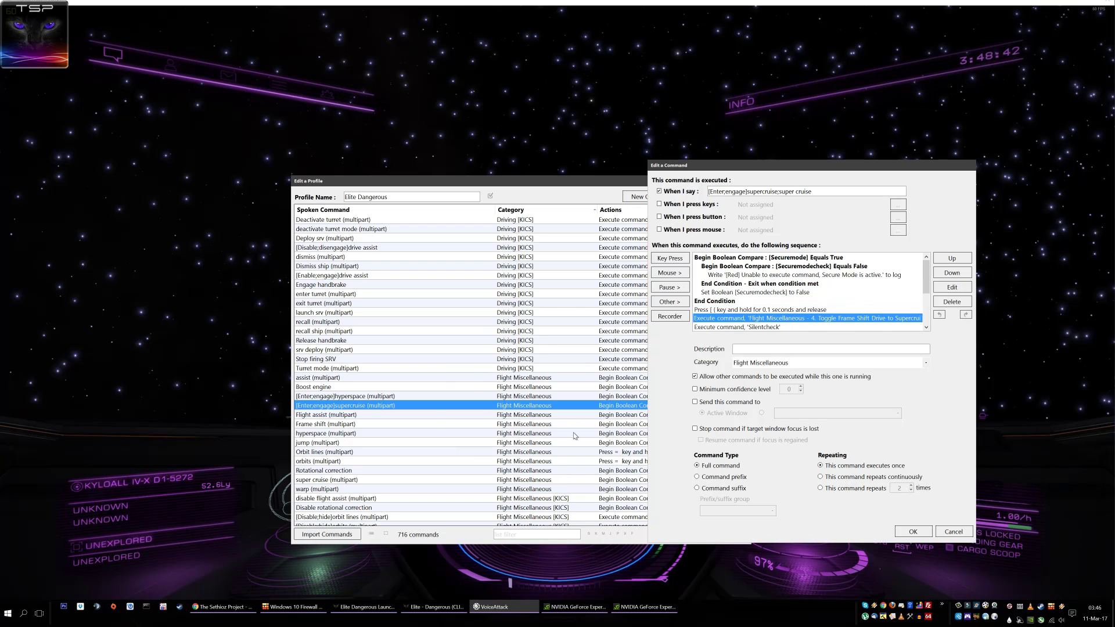
{"action": "left_click", "coordinate": [941, 288]}
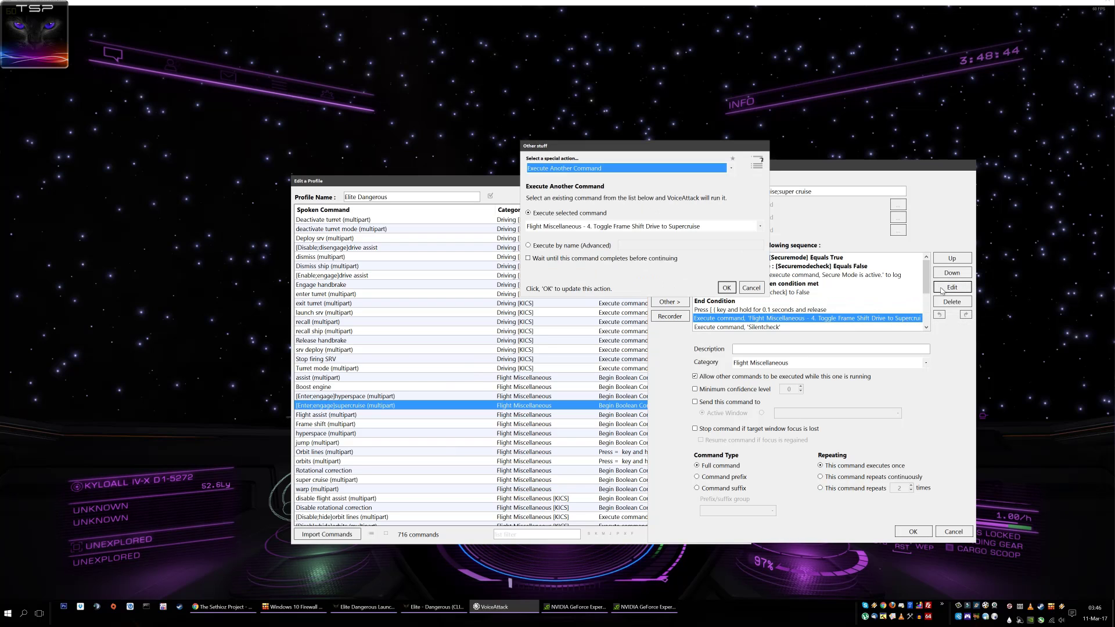
{"action": "left_click", "coordinate": [574, 228]}
{"action": "left_click", "coordinate": [572, 227]}
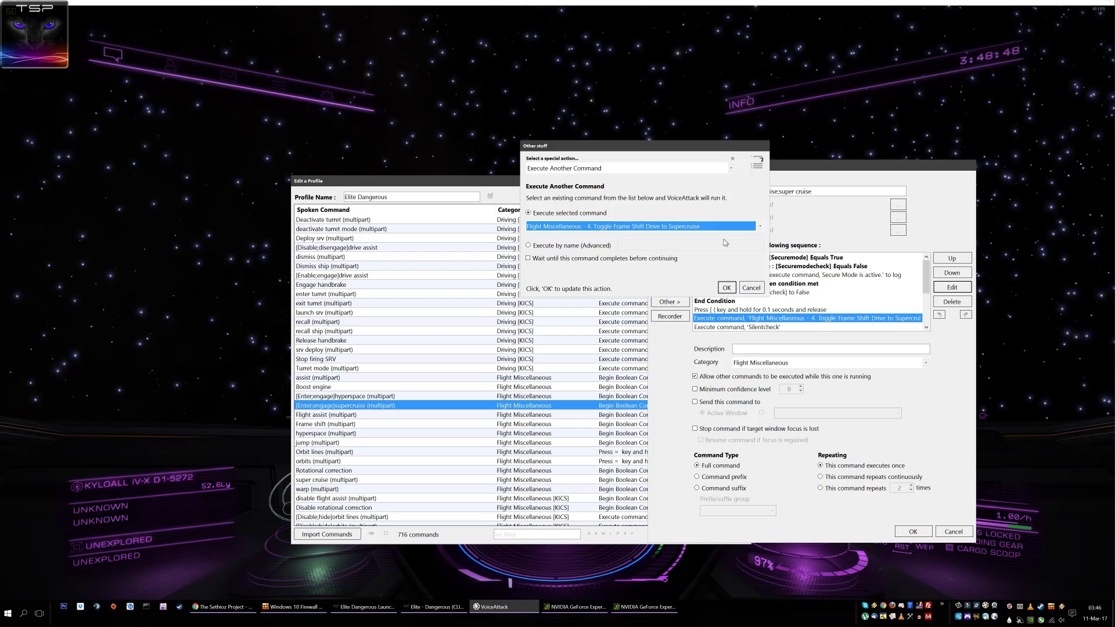
{"action": "left_click", "coordinate": [725, 228]}
{"action": "left_click", "coordinate": [727, 230]}
{"action": "left_click", "coordinate": [751, 288]}
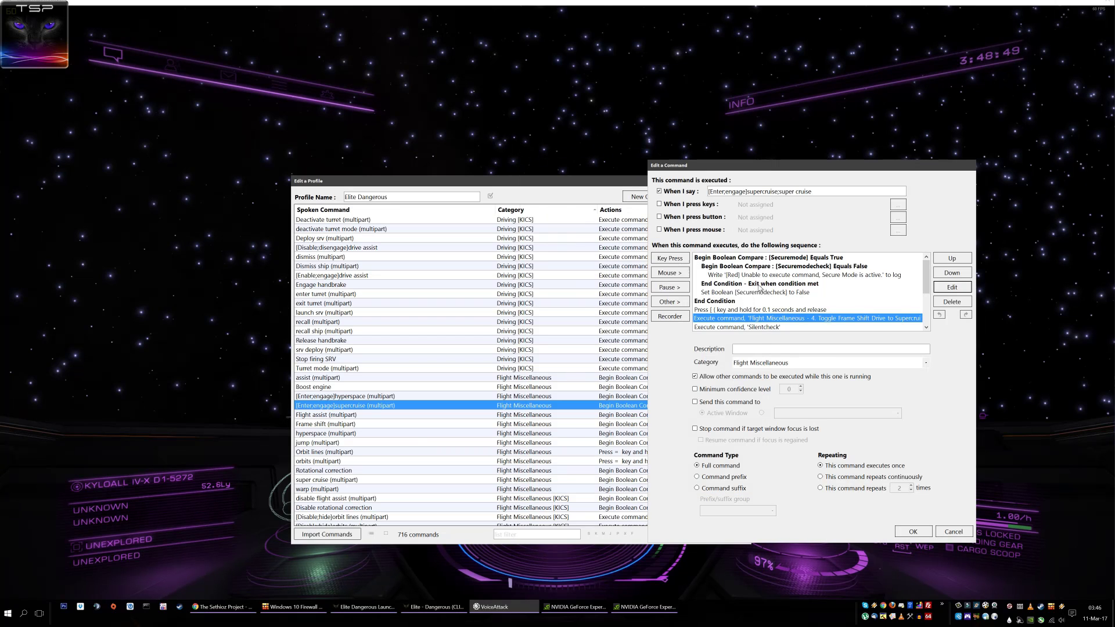
{"action": "left_click", "coordinate": [953, 531]}
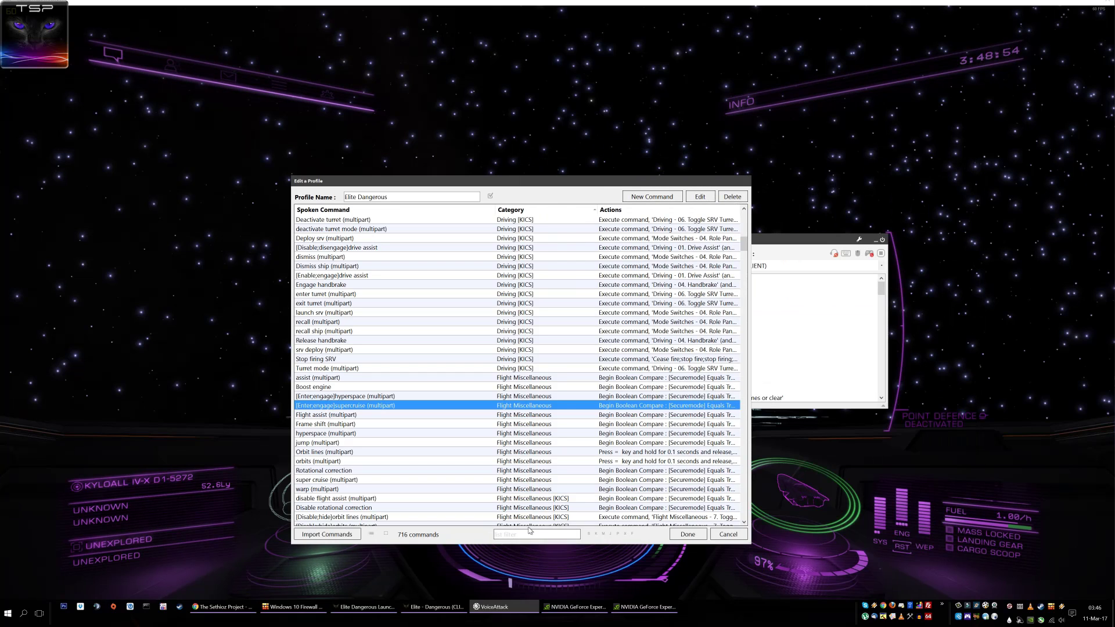
Filter the profile's commands by "toggle frame" and examine the three Toggle Frame Shift Drive entries in the Key Bindings category.
{"action": "type", "text": "toggle frame"}
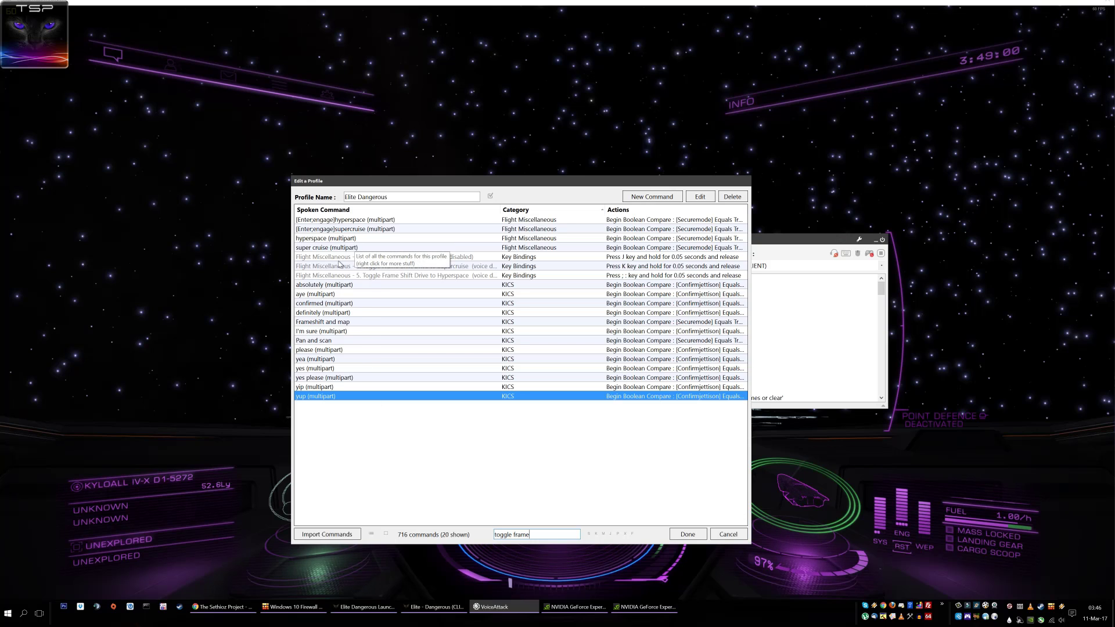
{"action": "left_click", "coordinate": [338, 259]}
{"action": "left_click", "coordinate": [434, 266]}
{"action": "left_click", "coordinate": [435, 275]}
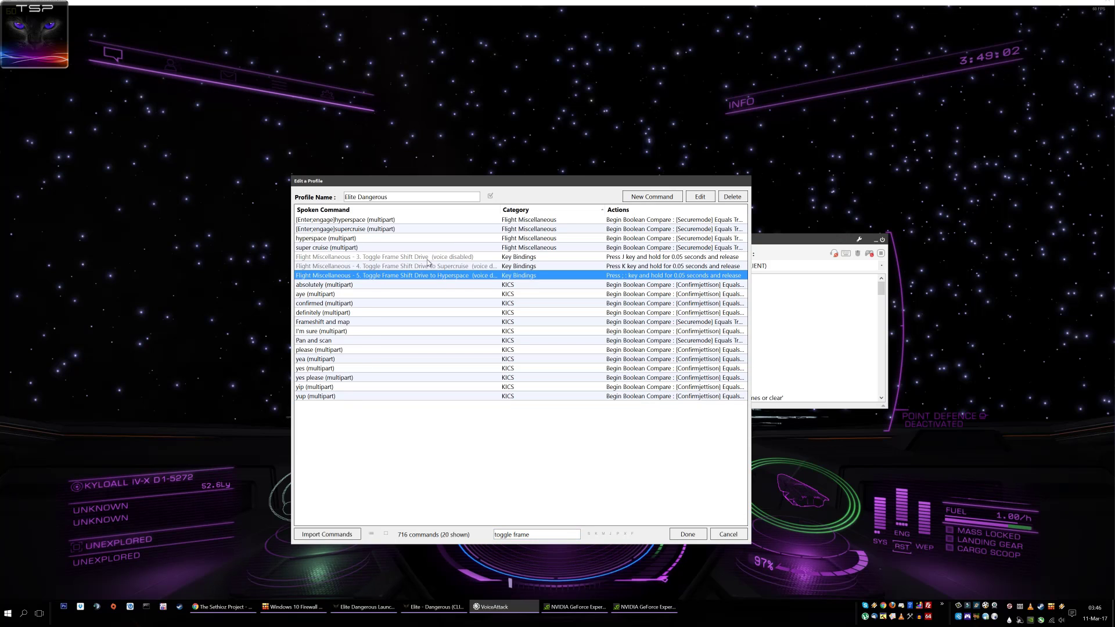
{"action": "left_click", "coordinate": [427, 258]}
{"action": "left_click", "coordinate": [424, 266]}
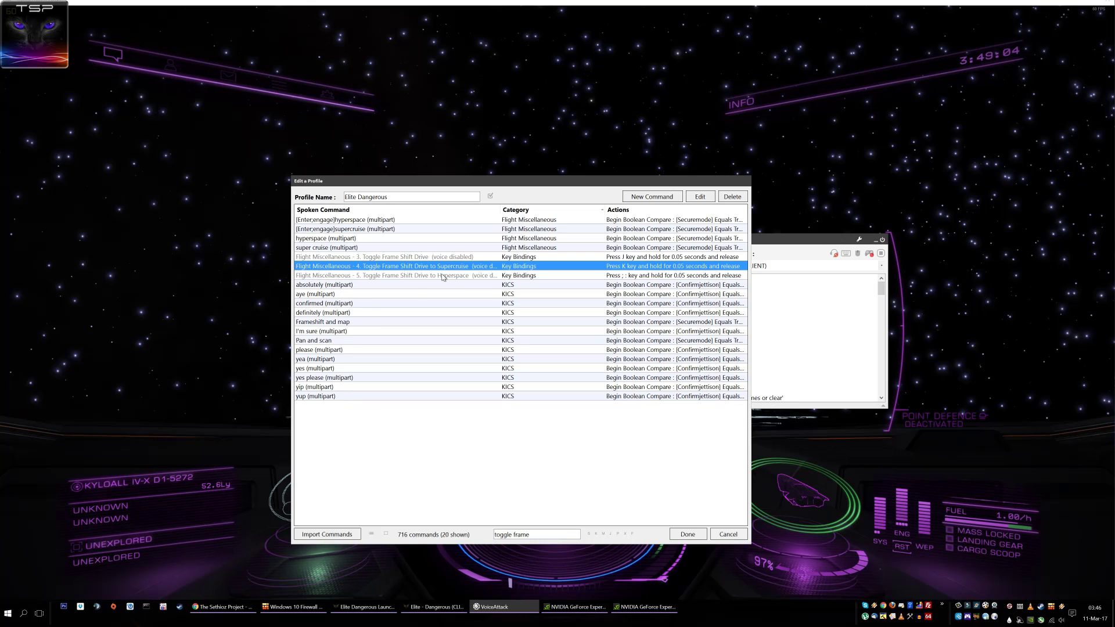
Replace the key press in the Toggle Frame Shift Drive binding command with the Z key held for 0.1 seconds, and save it.
{"action": "double_click", "coordinate": [446, 258]}
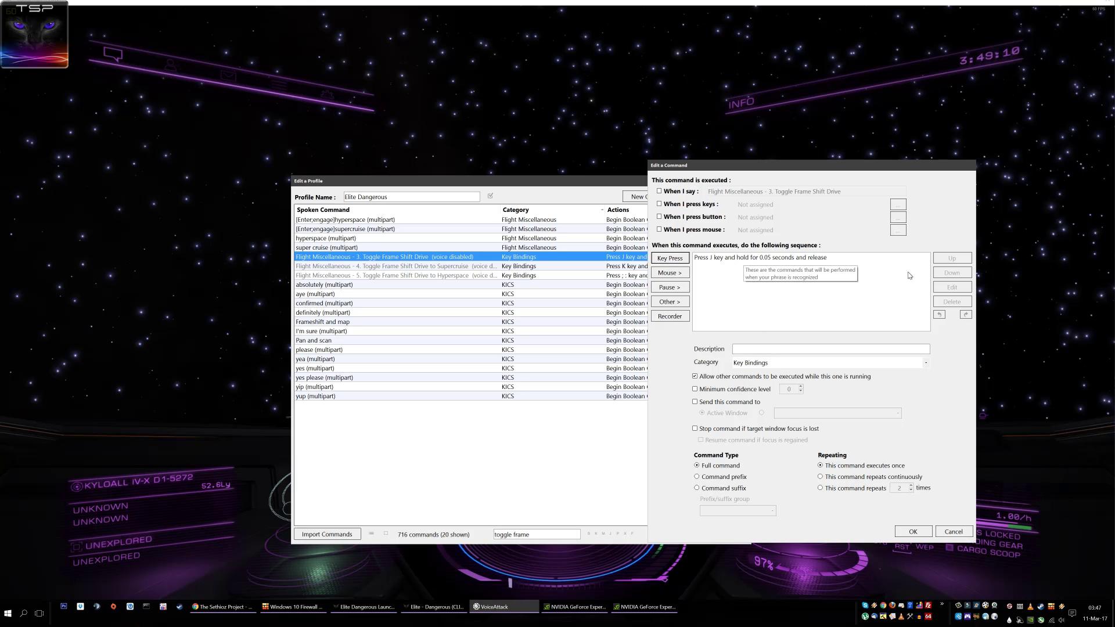
{"action": "left_click", "coordinate": [728, 259]}
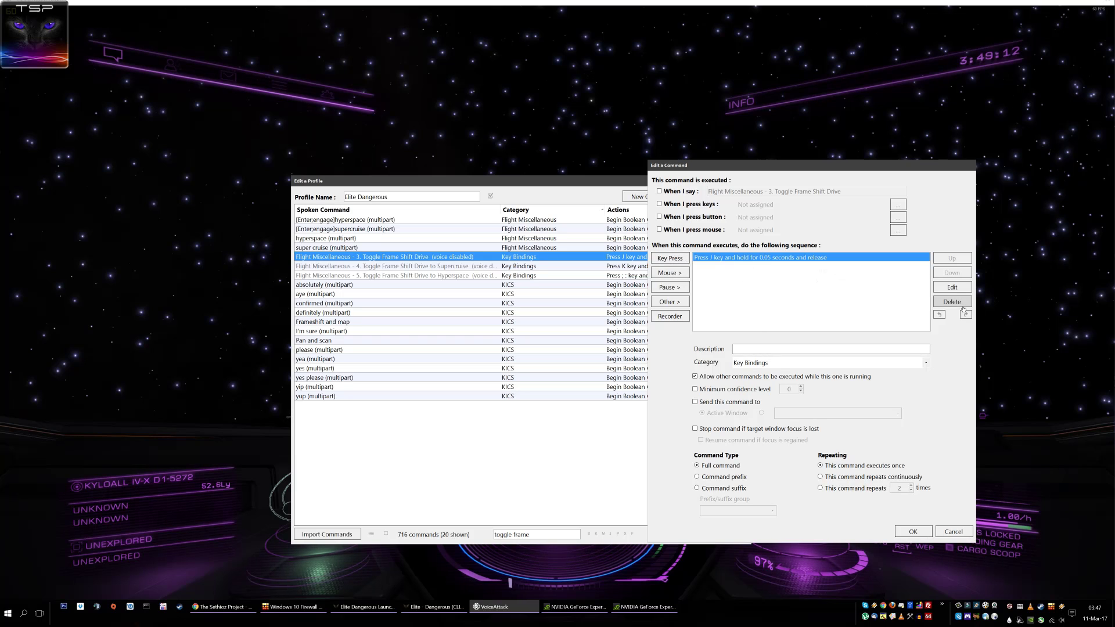
{"action": "left_click", "coordinate": [670, 258]}
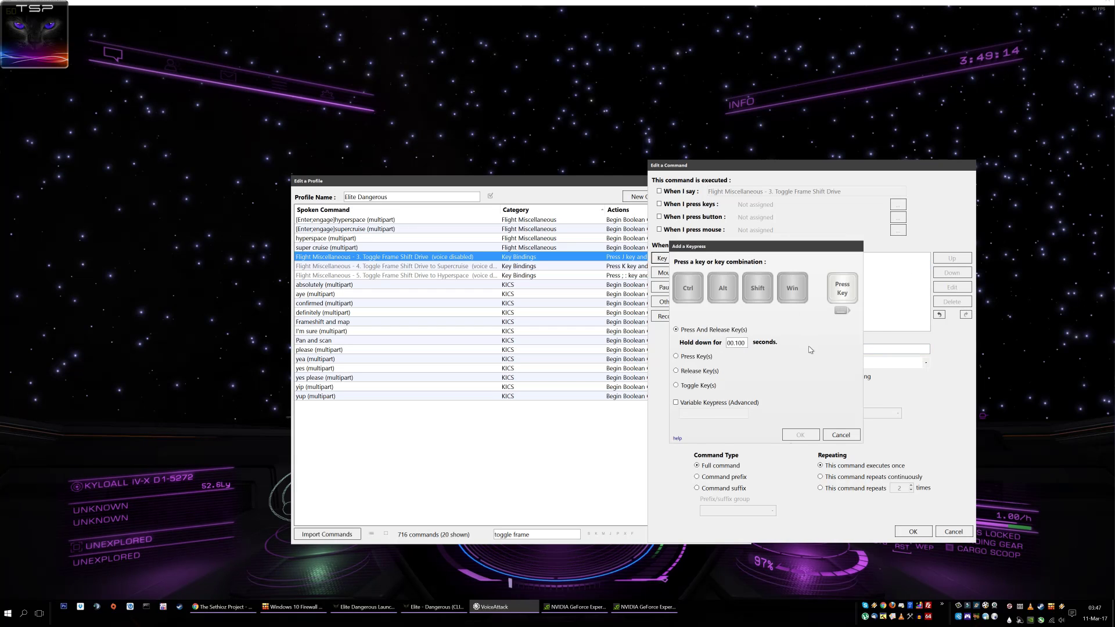
{"action": "key", "text": "z"}
{"action": "left_click", "coordinate": [800, 434]}
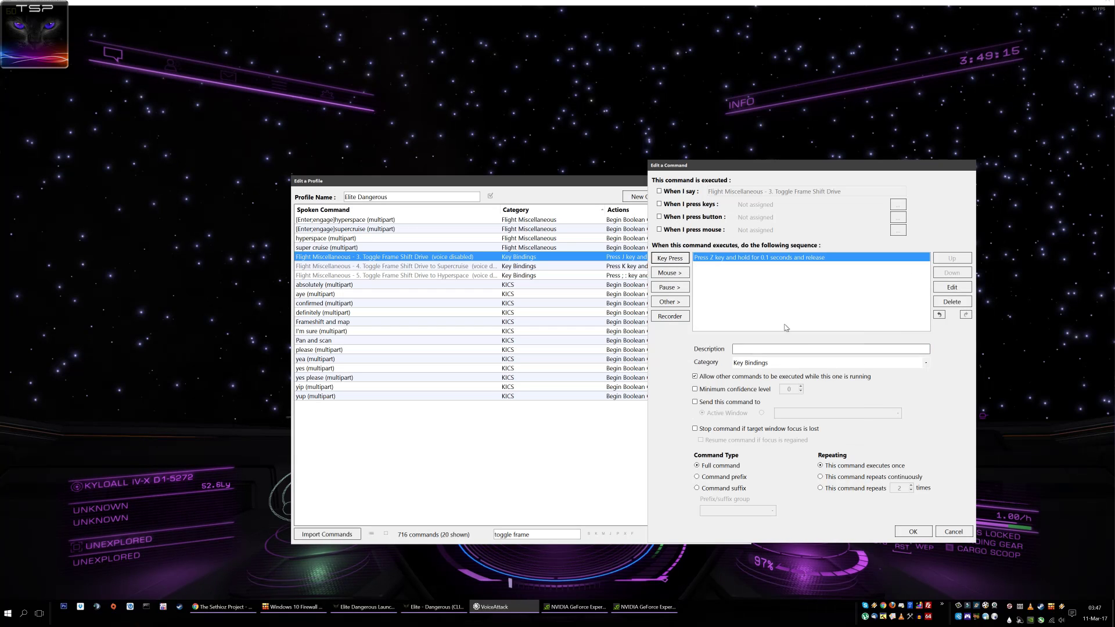
{"action": "left_click", "coordinate": [904, 533]}
Replace the key press in the Toggle Frame Shift Drive to Supercruise command with the [ key held for 0.1 seconds, and save it.
{"action": "double_click", "coordinate": [461, 267]}
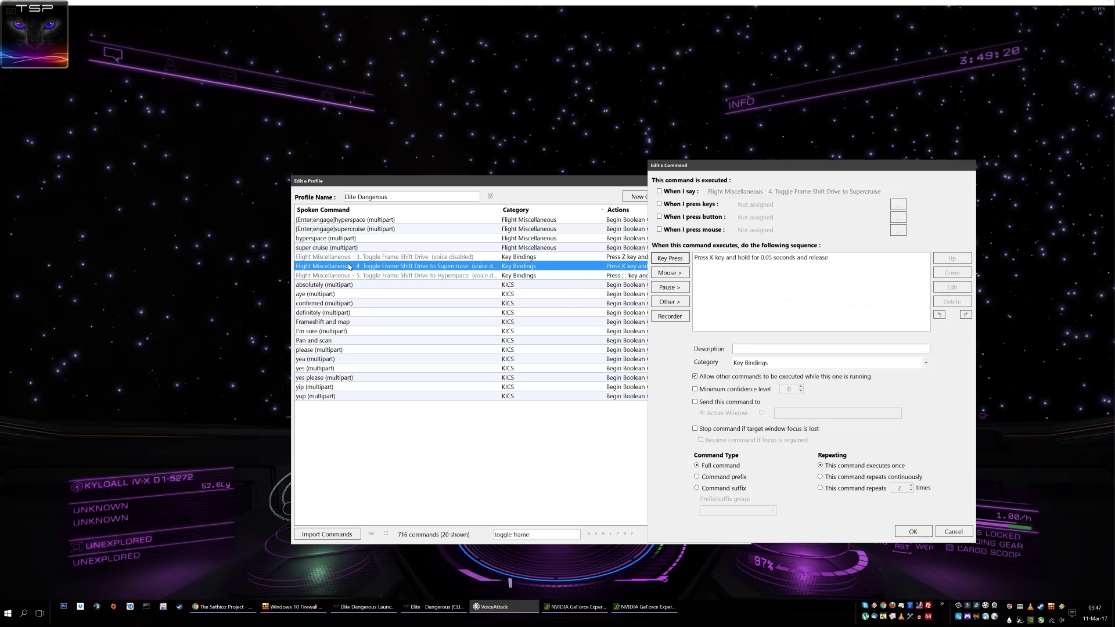
{"action": "left_click", "coordinate": [670, 258]}
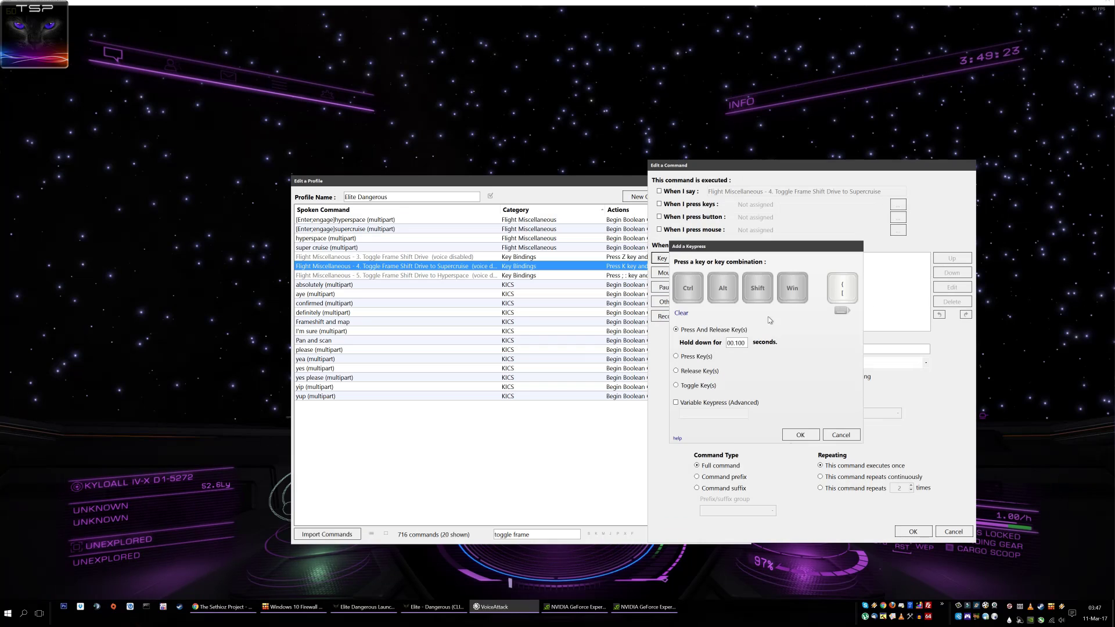
{"action": "left_click", "coordinate": [800, 435]}
{"action": "left_click", "coordinate": [940, 315]}
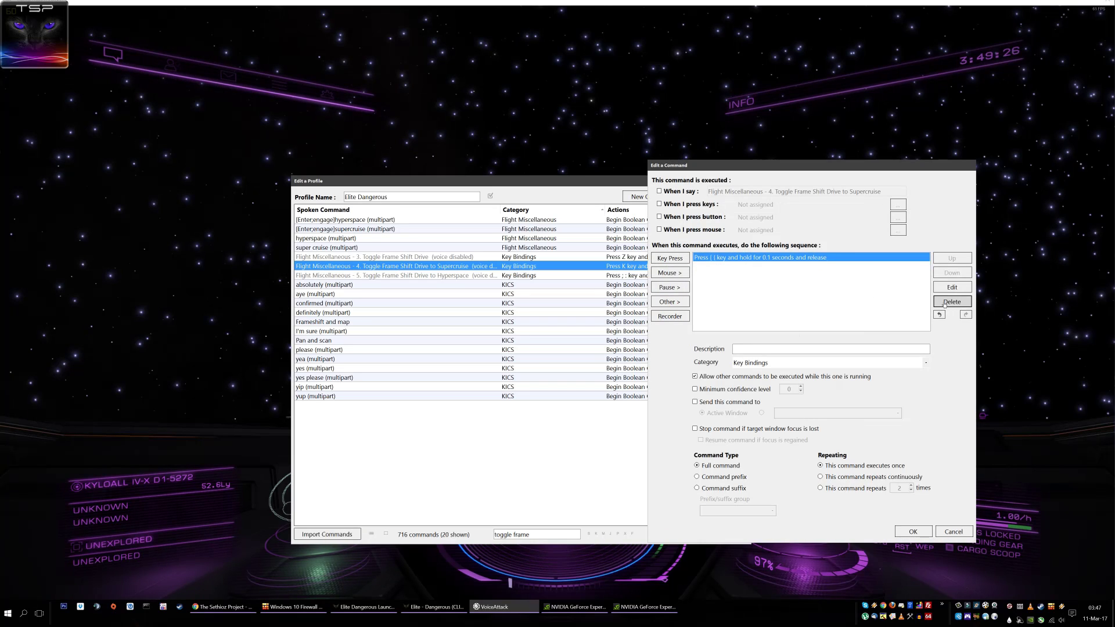
{"action": "left_click", "coordinate": [913, 532]}
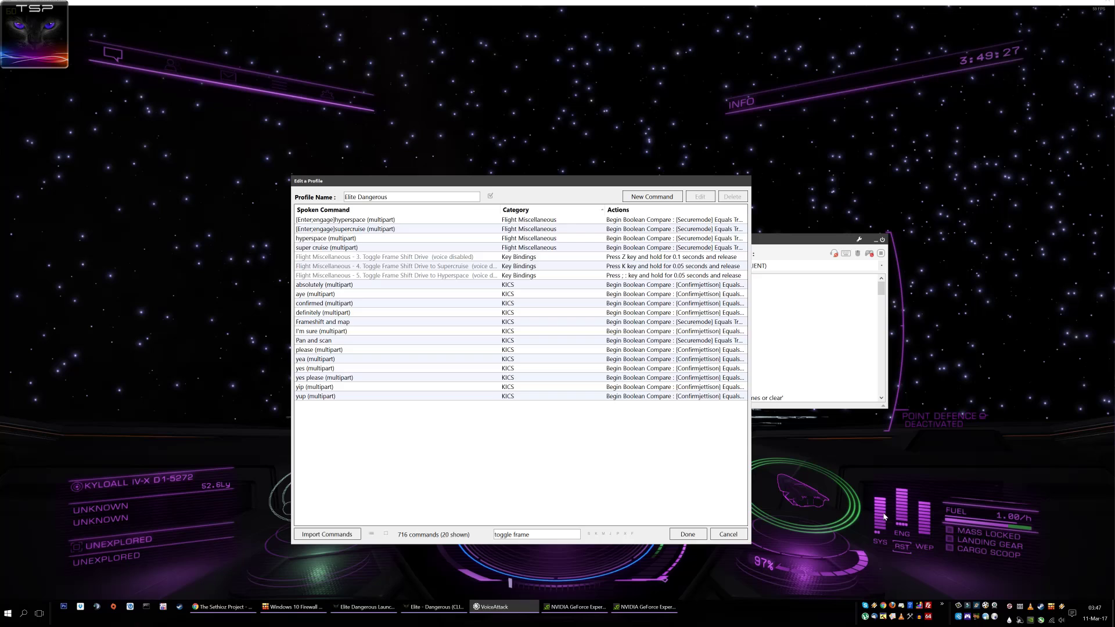
Replace the key press in the Toggle Frame Shift Drive to Hyperspace command with the ] key held for 0.1 seconds, and save it.
{"action": "double_click", "coordinate": [537, 276]}
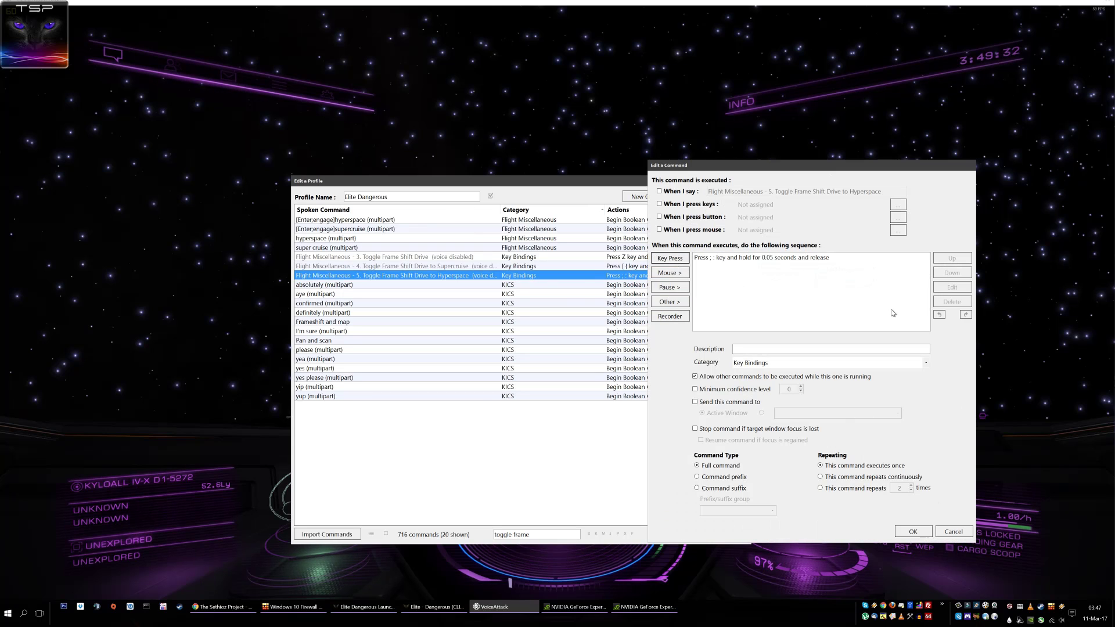
{"action": "left_click", "coordinate": [747, 258]}
{"action": "key", "text": "Delete"}
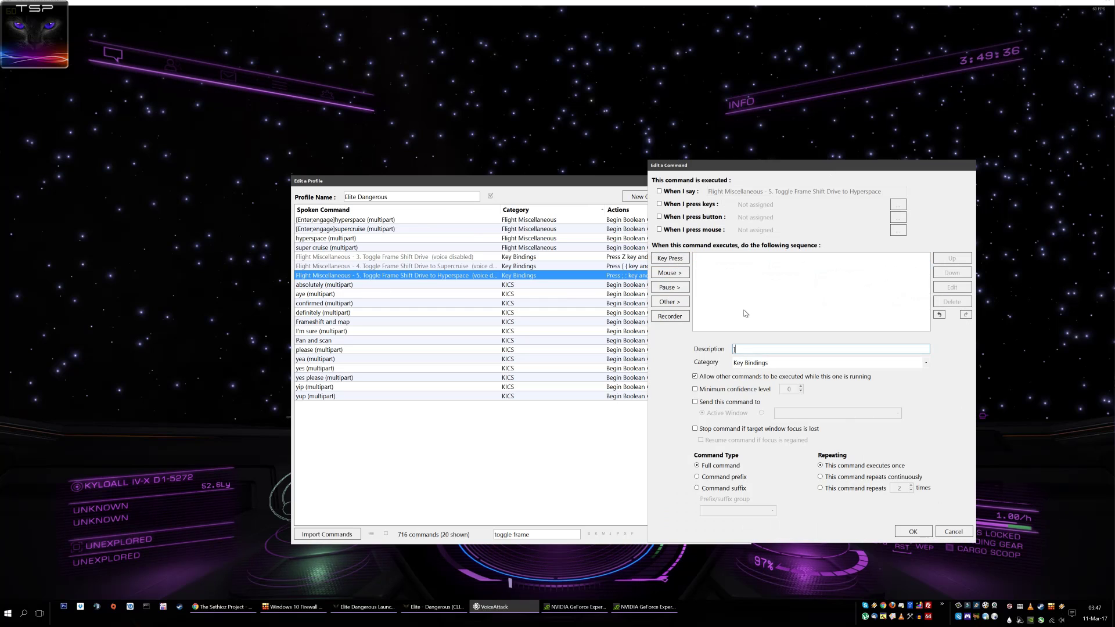
{"action": "left_click", "coordinate": [677, 259]}
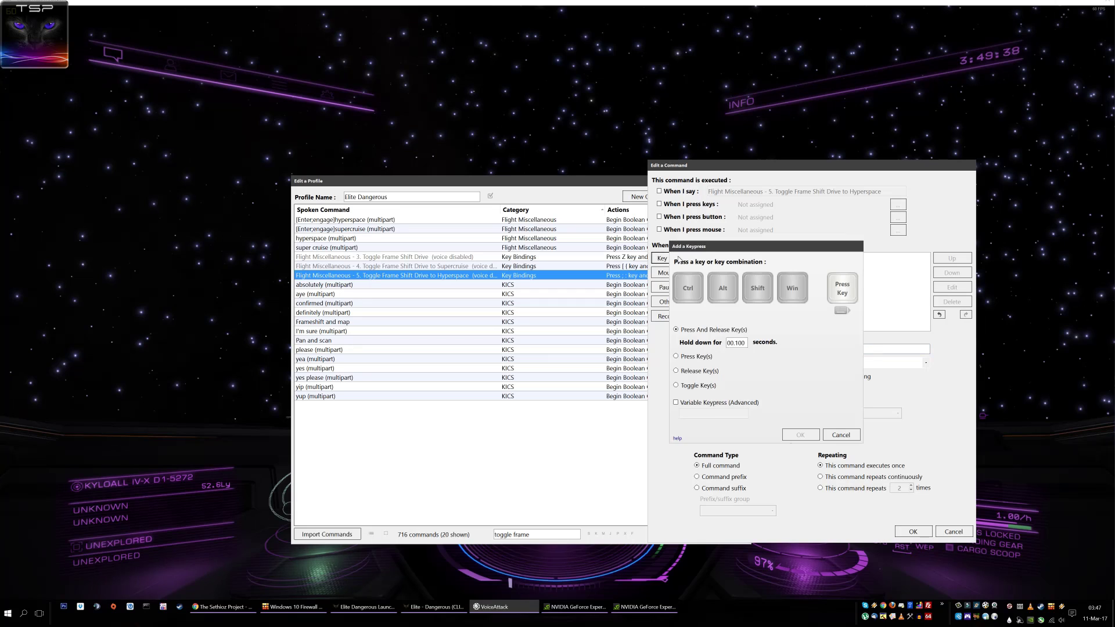
{"action": "key", "text": "bracketright"}
{"action": "left_click", "coordinate": [800, 435]}
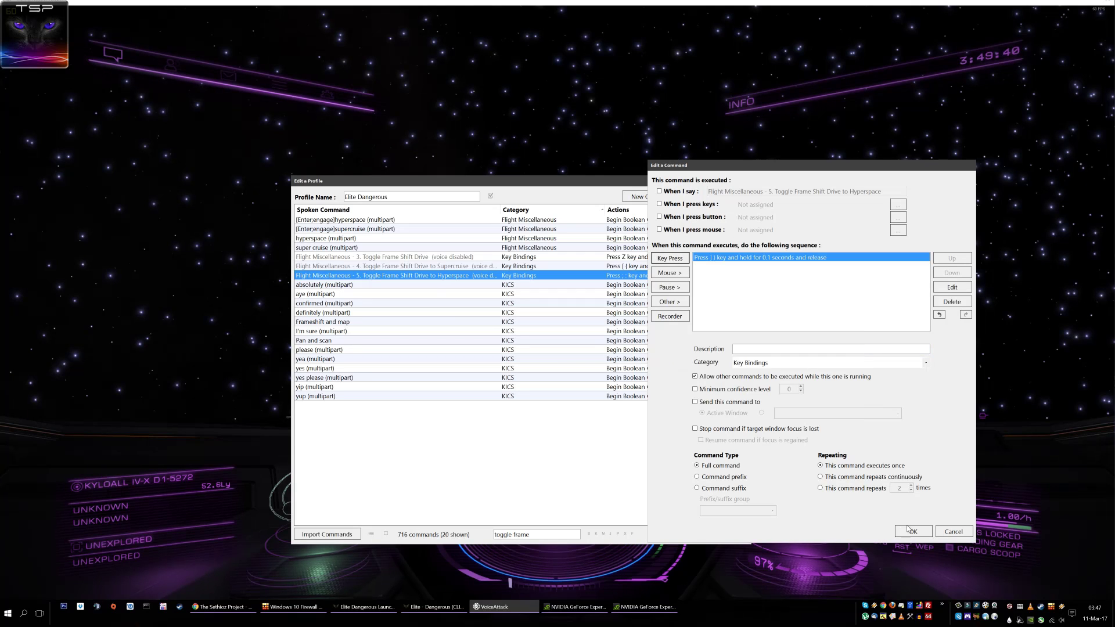
{"action": "left_click", "coordinate": [912, 531]}
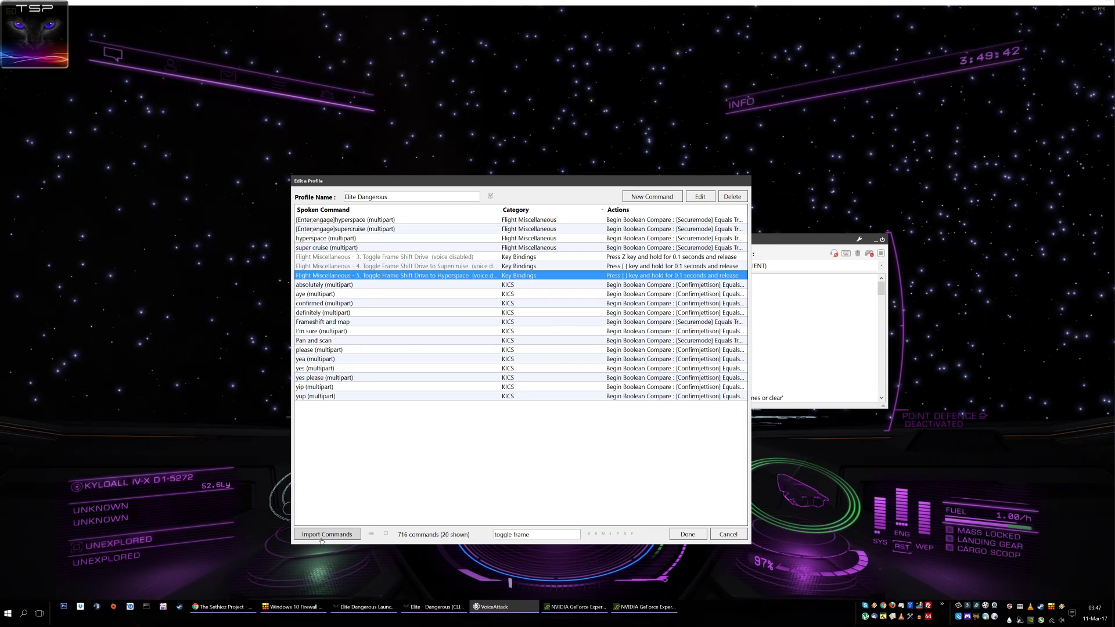
Filter the commands by "hyperspace", delete the direct ] key press from the hyperspace command's sequence, and save the command and profile.
{"action": "left_click_drag", "start_coordinate": [571, 534], "coordinate": [432, 526]}
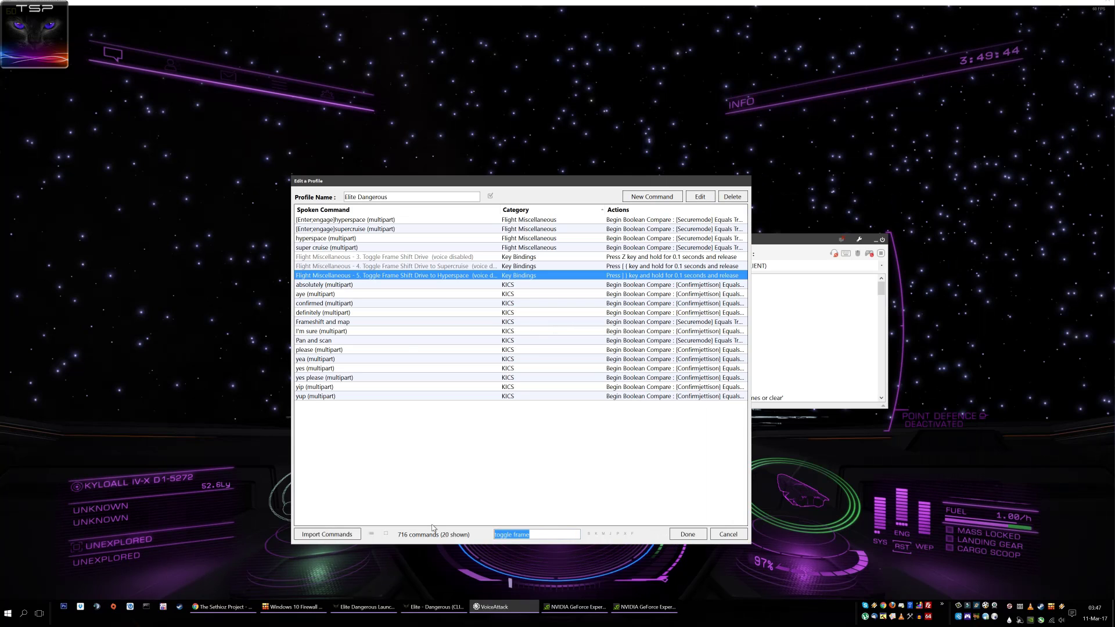
{"action": "type", "text": "yypersp"}
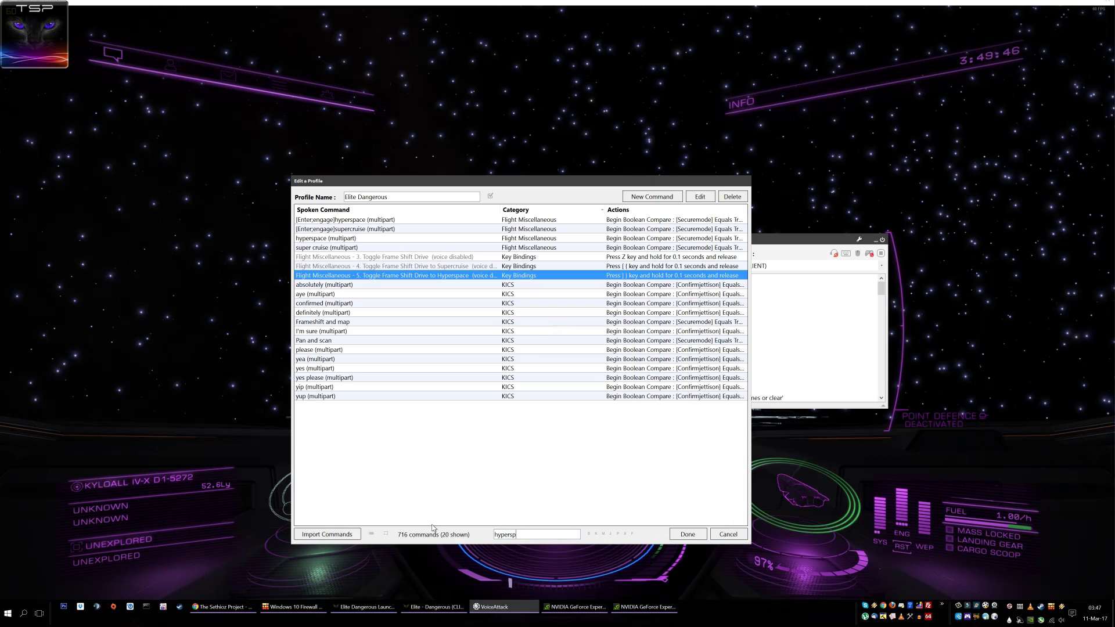
{"action": "type", "text": "ace"}
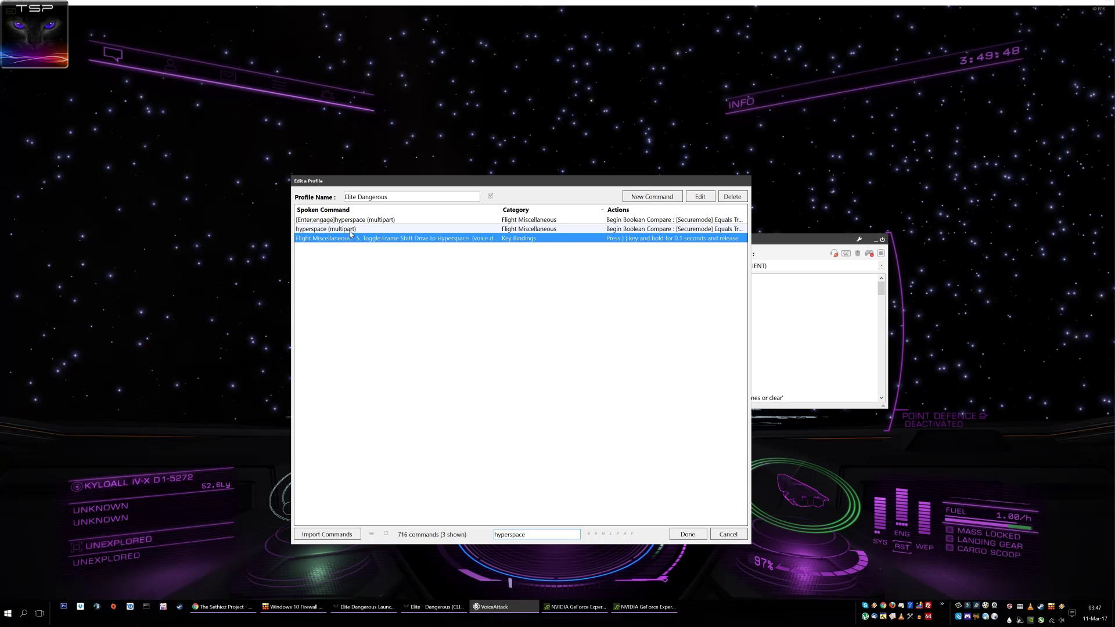
{"action": "double_click", "coordinate": [350, 230]}
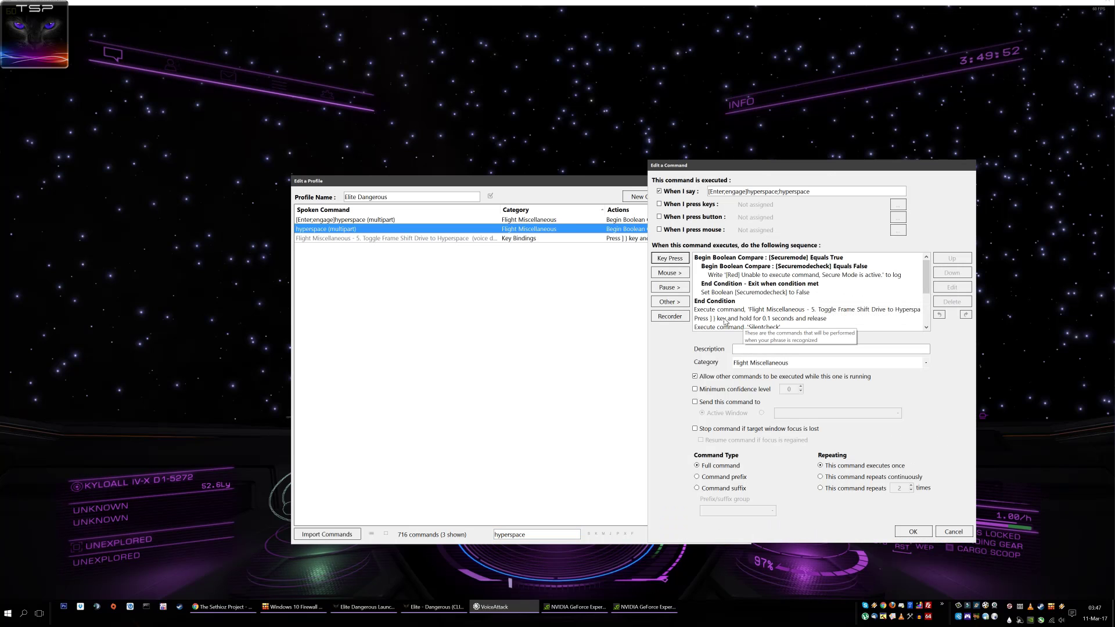
{"action": "left_click", "coordinate": [724, 325]}
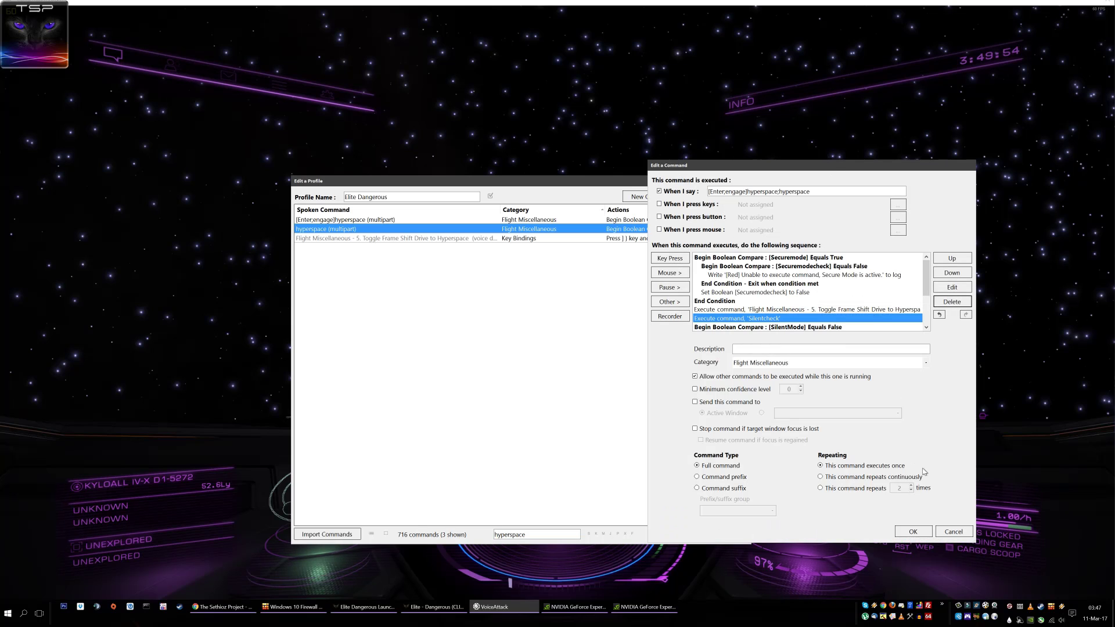
{"action": "left_click", "coordinate": [913, 532]}
{"action": "left_click", "coordinate": [688, 536]}
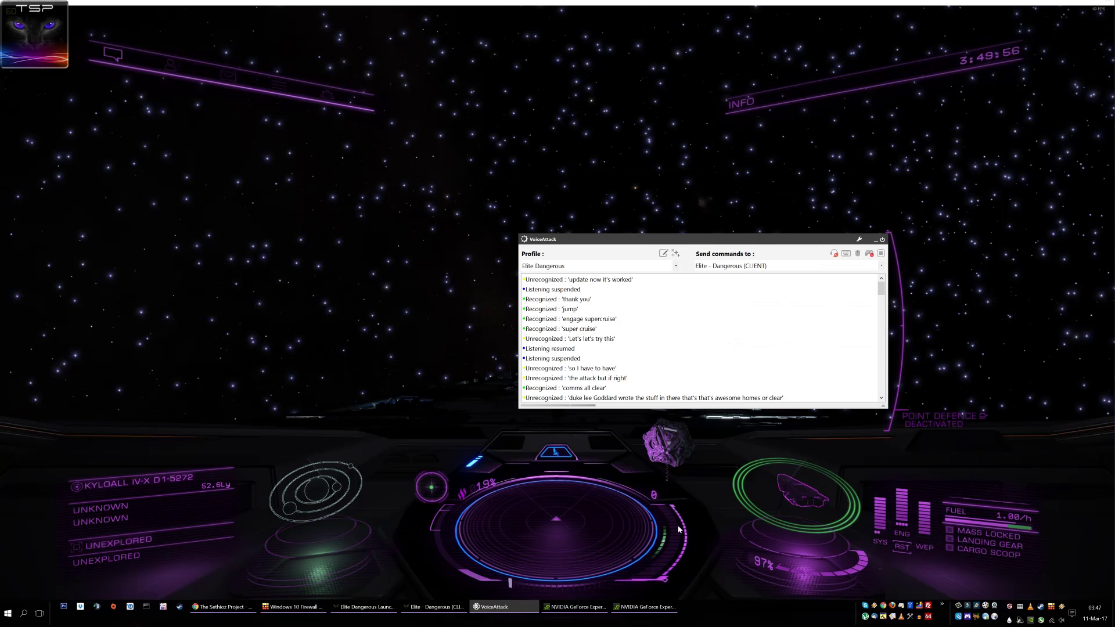
Resume listening, test the hyperspace, jump and super cruise voice commands in Elite Dangerous, then suspend listening in VoiceAttack.
{"action": "key", "text": "alt+Tab"}
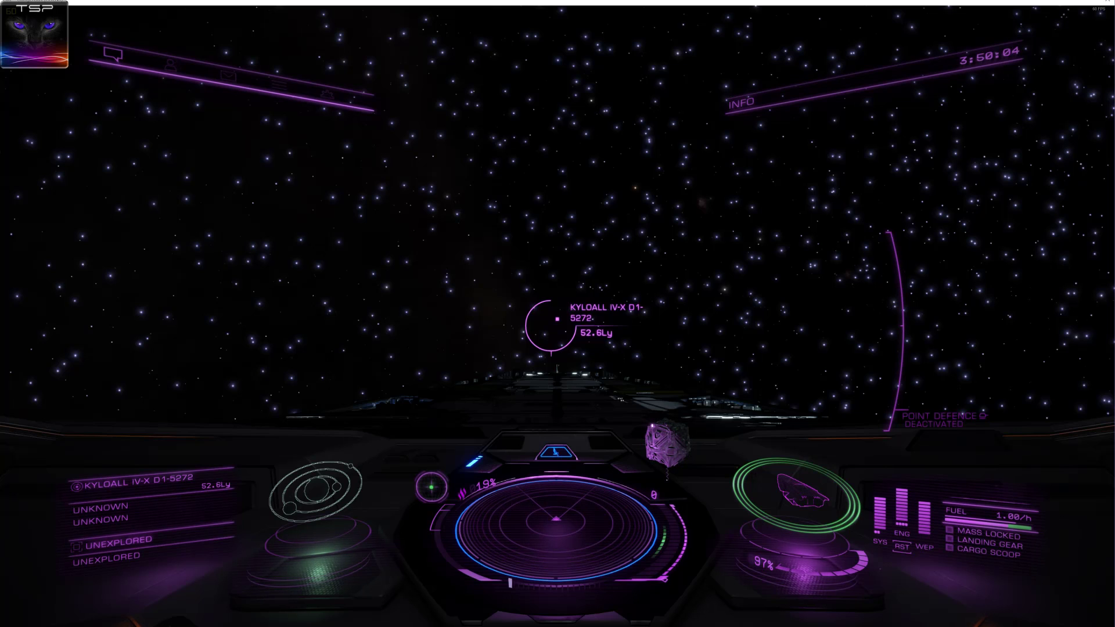
{"action": "key", "text": "alt+Tab"}
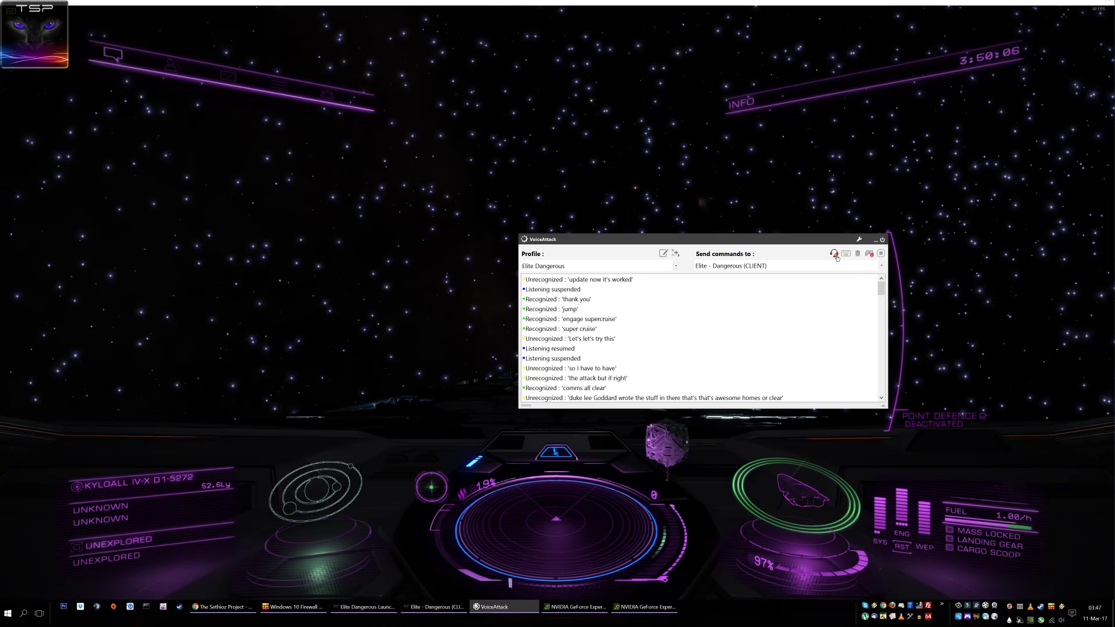
{"action": "left_click", "coordinate": [834, 254]}
{"action": "key", "text": "alt+Tab"}
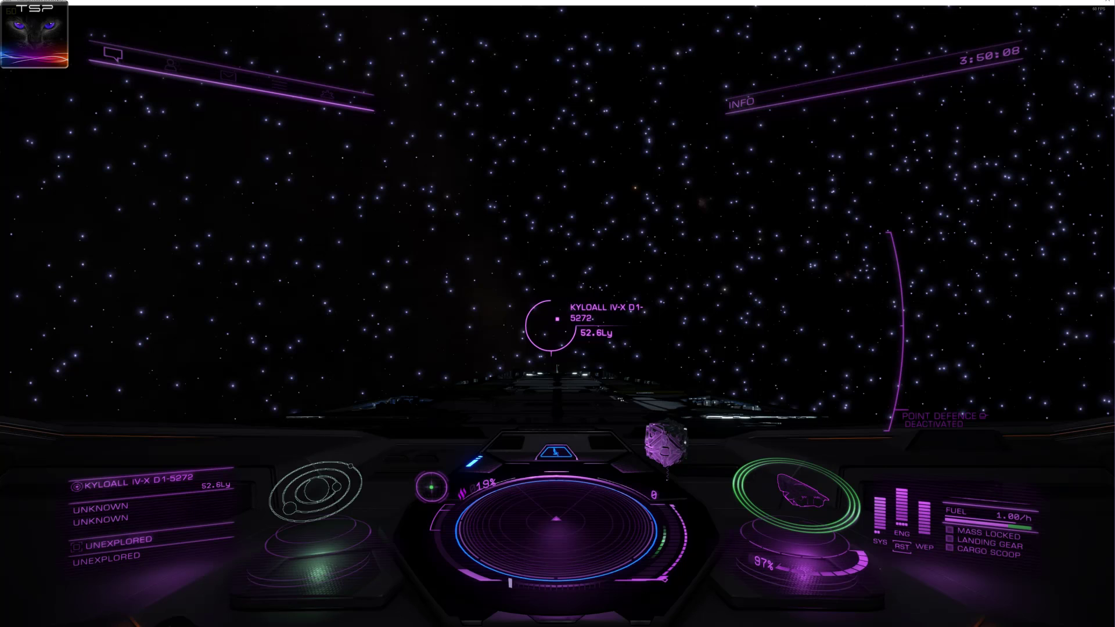
{"action": "key", "text": "j"}
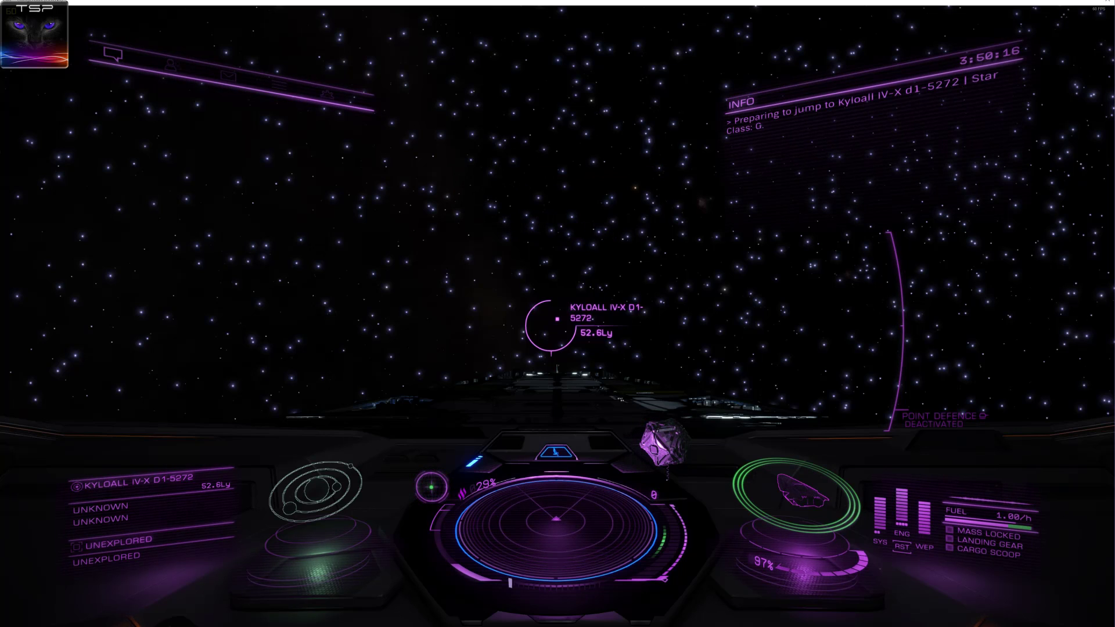
{"action": "key", "text": "alt+Tab"}
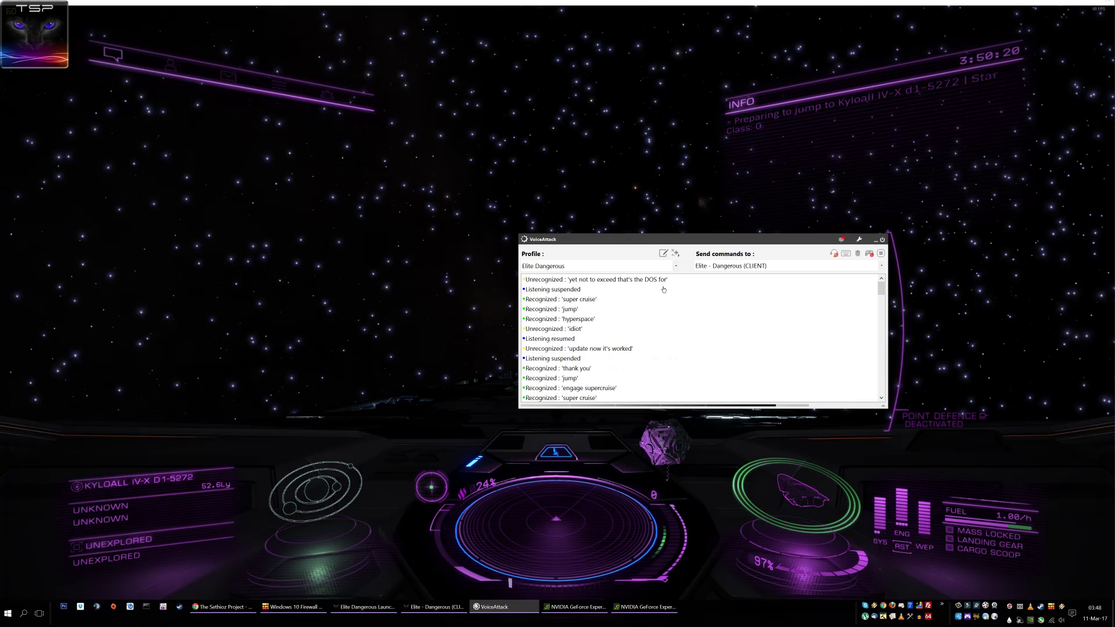
Reopen the profile, filter it by "super", and delete the direct [ key press from the [Enter;engage]supercruise command's sequence.
{"action": "left_click", "coordinate": [663, 253]}
{"action": "left_click", "coordinate": [519, 533]}
{"action": "type", "text": "s"}
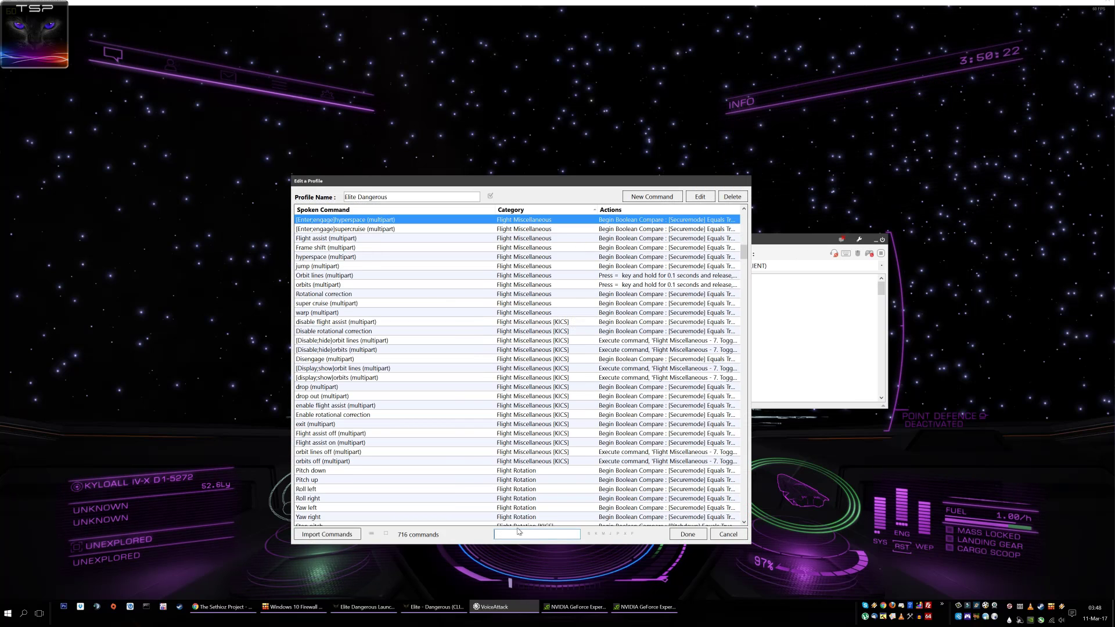
{"action": "type", "text": "uper"}
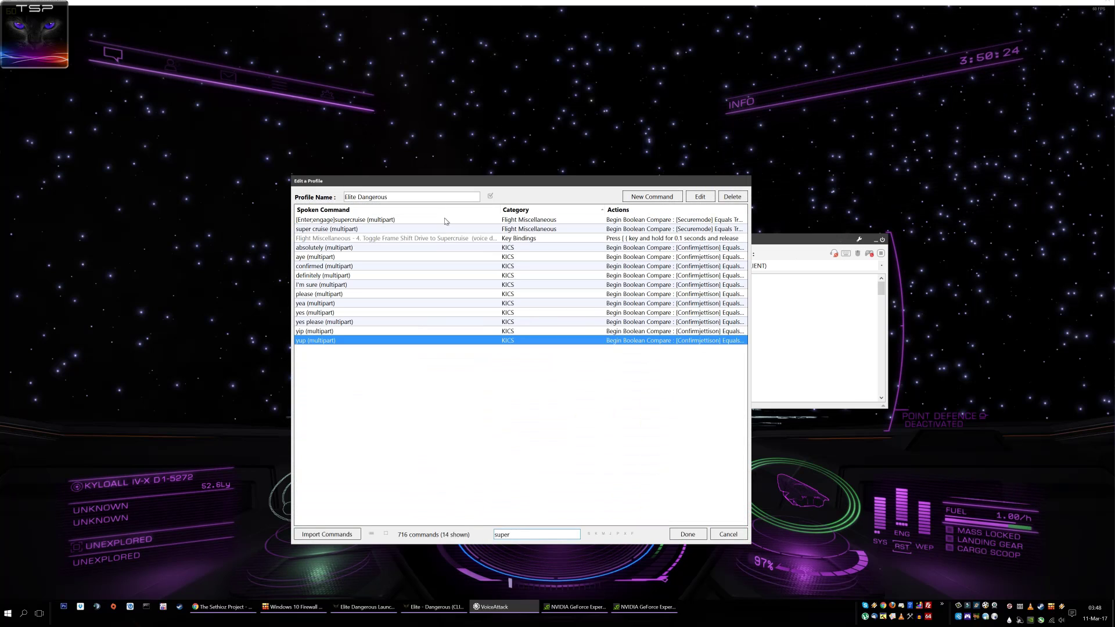
{"action": "left_click", "coordinate": [369, 221]}
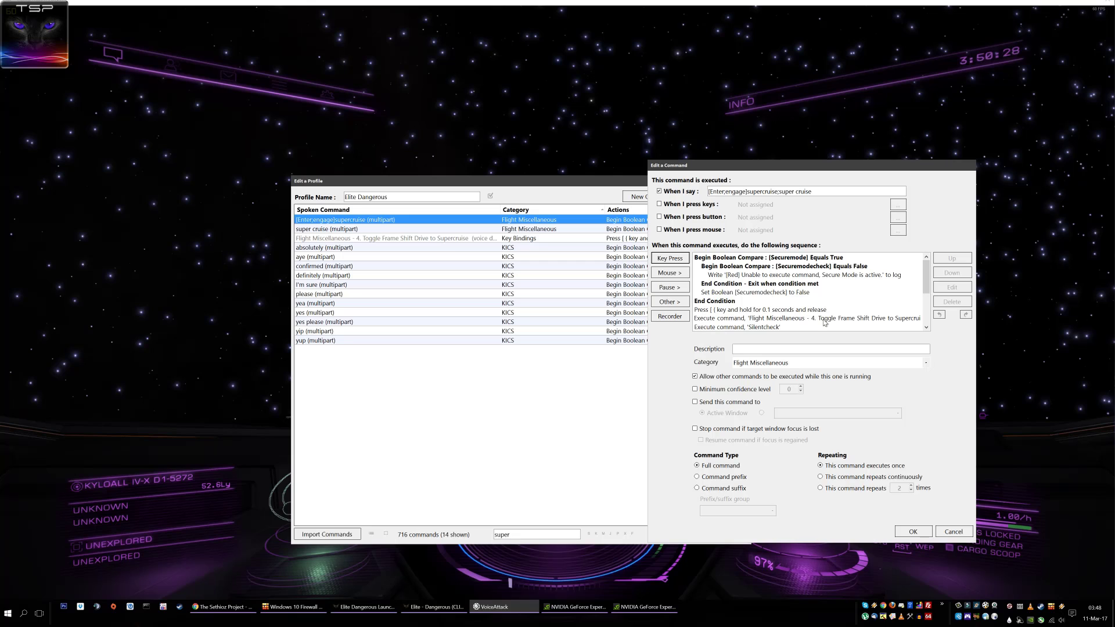
{"action": "left_click", "coordinate": [706, 312]}
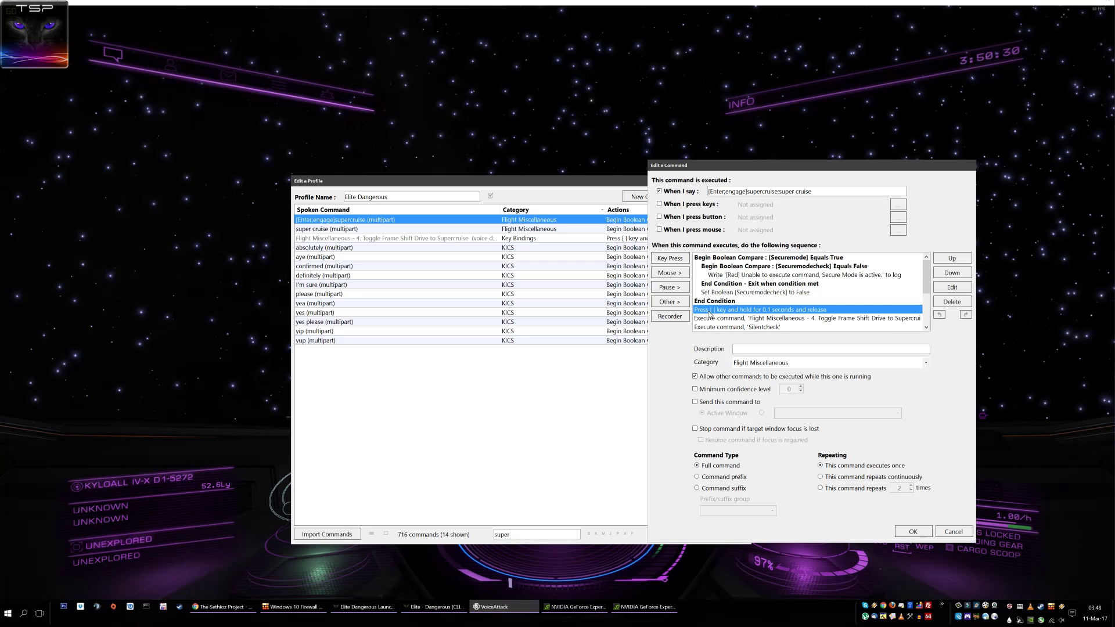
{"action": "left_click", "coordinate": [951, 301]}
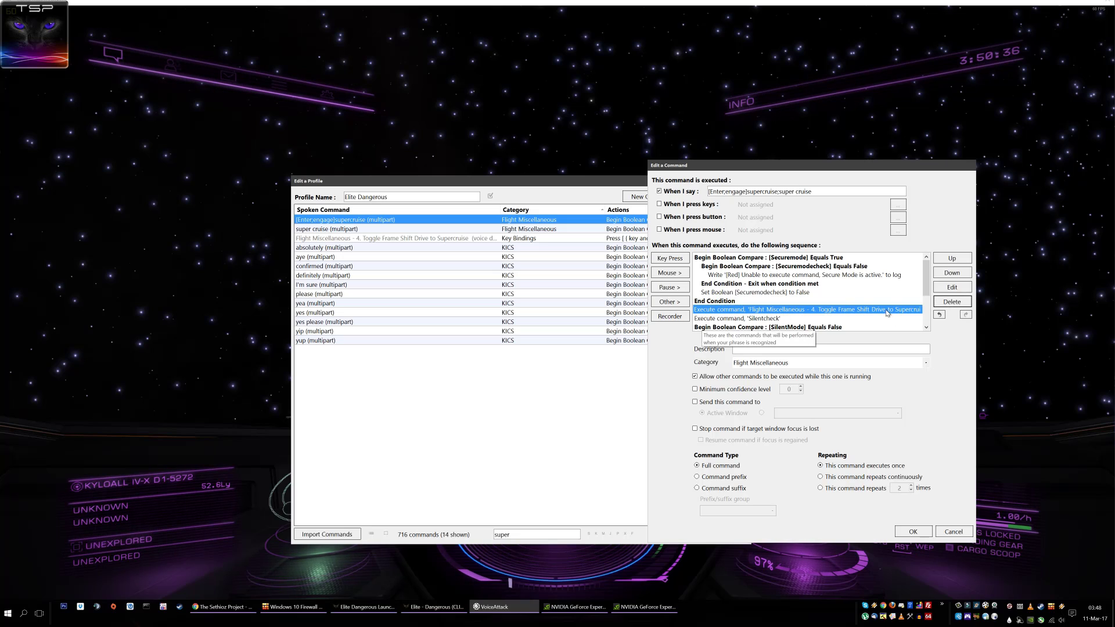
Try adding a ] key press below the supercruise command's Toggle Frame Shift Drive action, and delete it again.
{"action": "left_click", "coordinate": [669, 259]}
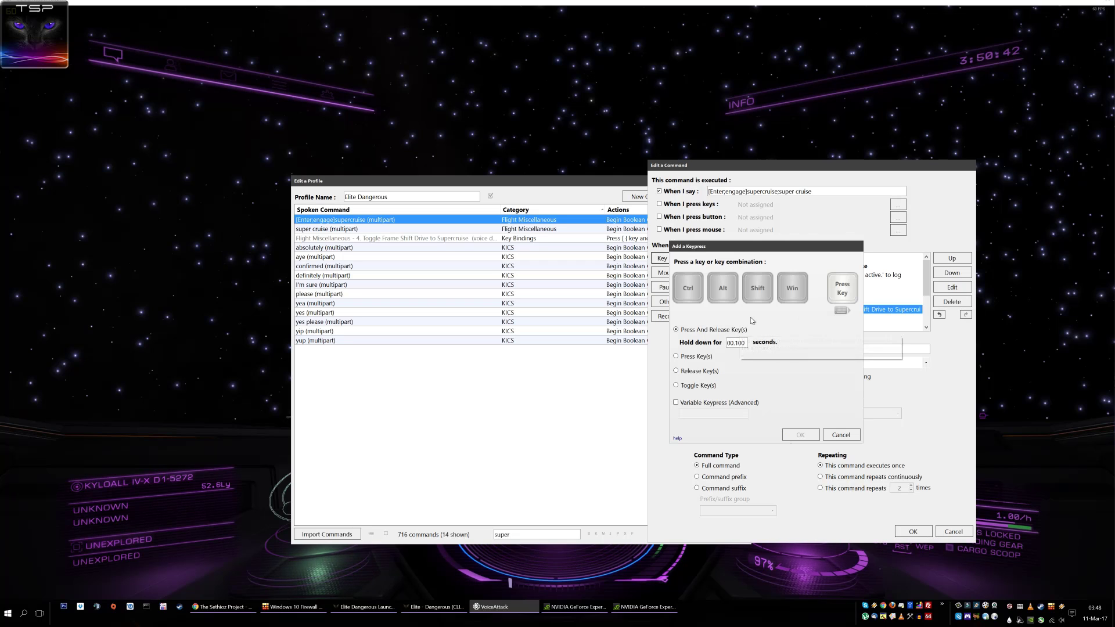
{"action": "key", "text": "bracketright"}
{"action": "left_click", "coordinate": [800, 435]}
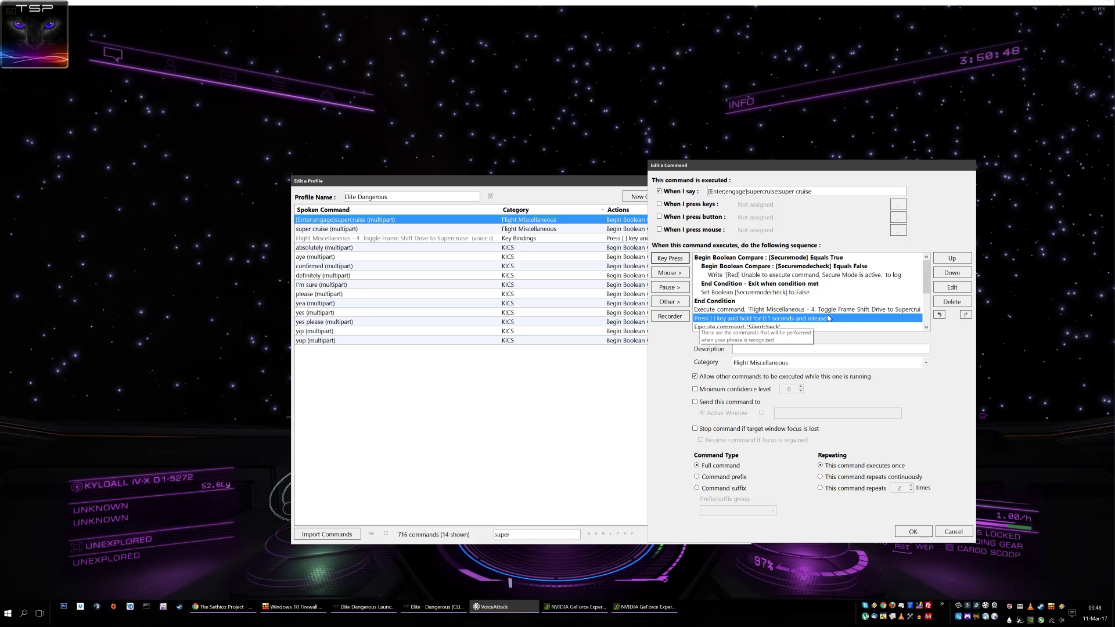
{"action": "left_click", "coordinate": [951, 302]}
Save the supercruise command and the Elite Dangerous profile, and reopen the profile for editing.
{"action": "left_click", "coordinate": [765, 309]}
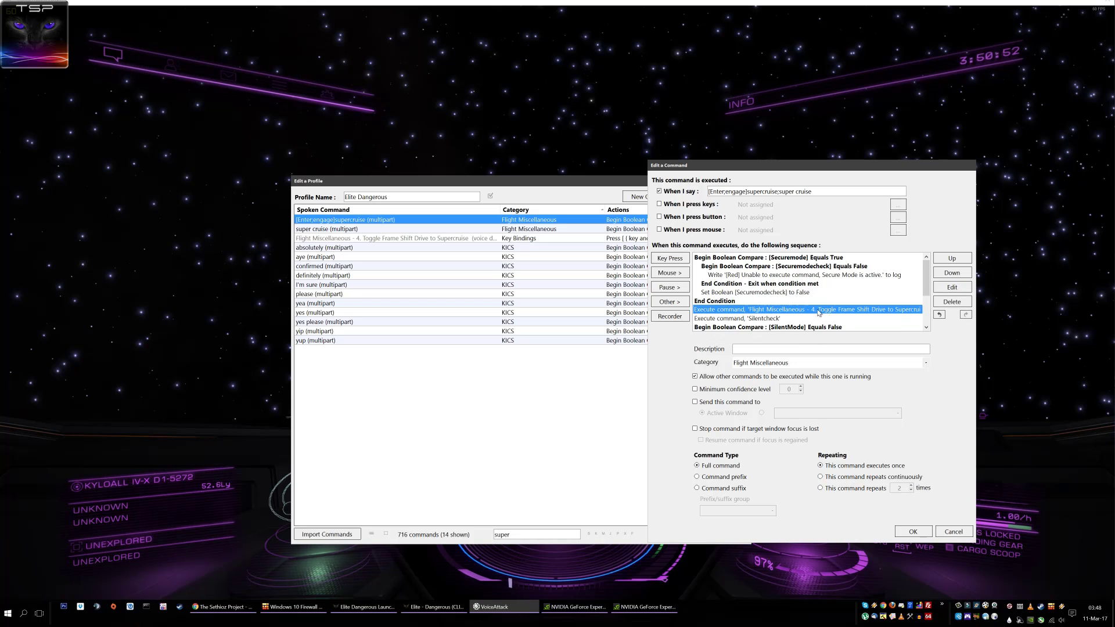
{"action": "left_click", "coordinate": [912, 531]}
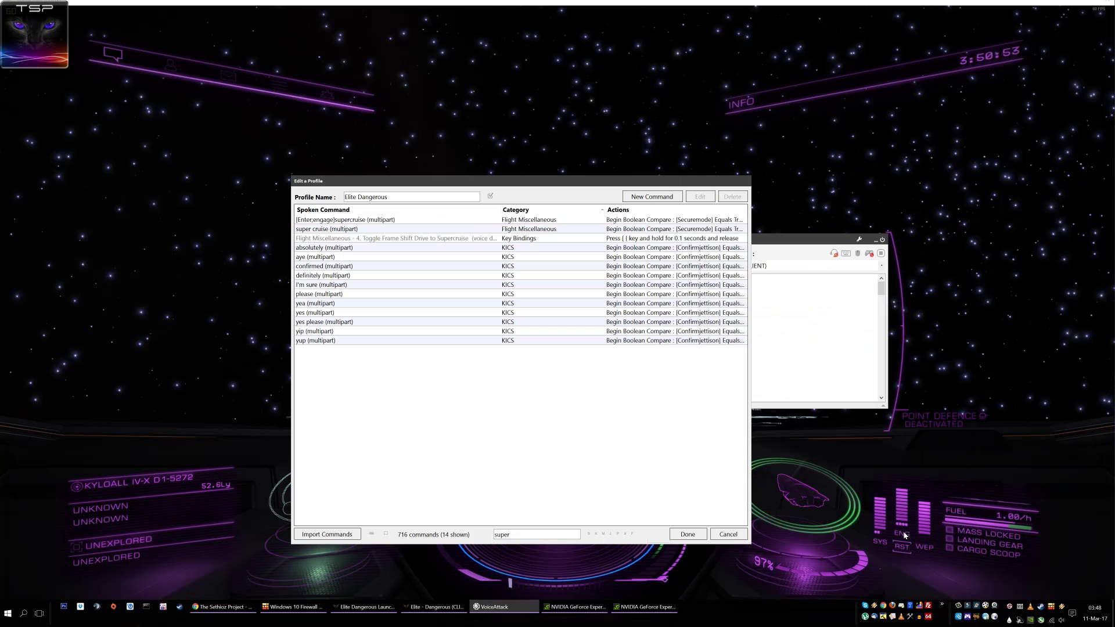
{"action": "left_click", "coordinate": [688, 534]}
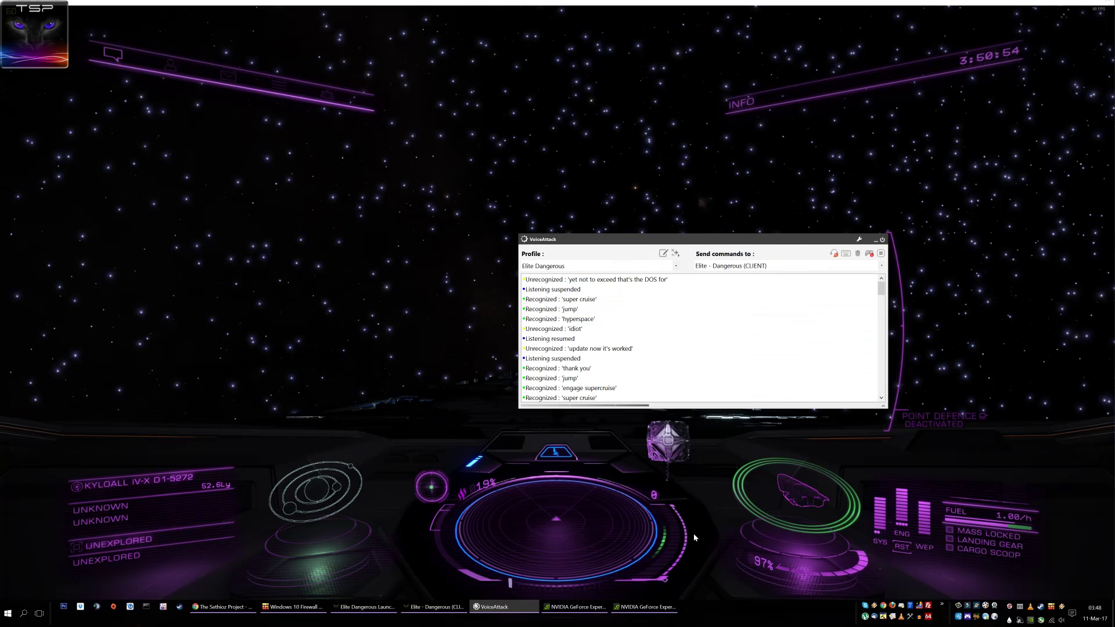
{"action": "left_click", "coordinate": [663, 255]}
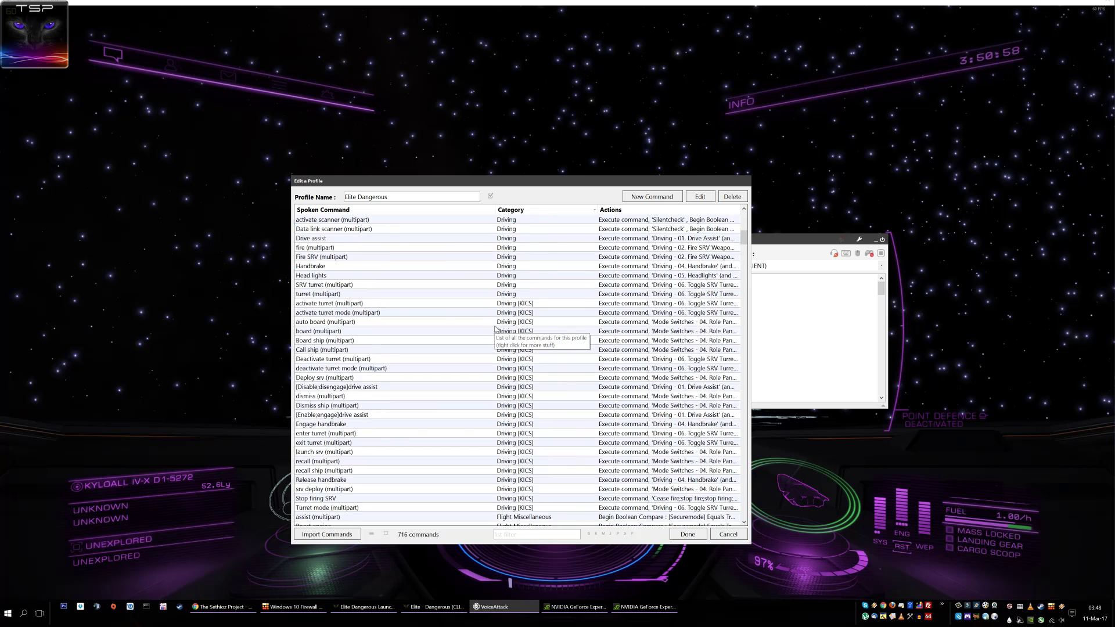
Filter the Elite Dangerous profile's commands by "100" and open the 100 command in the Flight Throttle category.
{"action": "scroll", "coordinate": [494, 328], "scroll_direction": "up", "scroll_amount": 10}
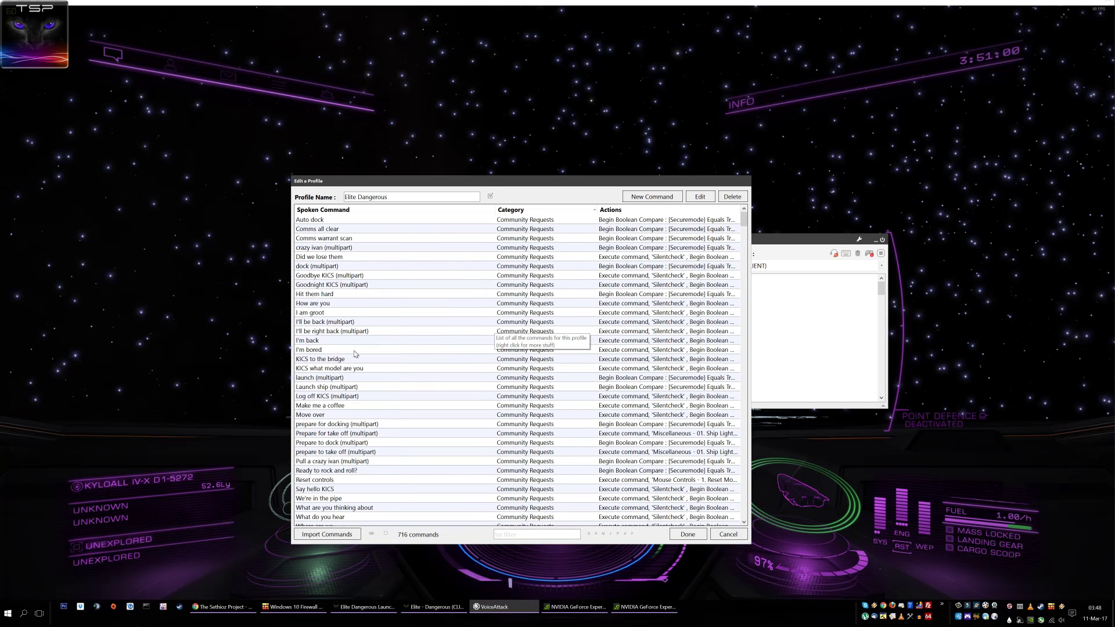
{"action": "left_click", "coordinate": [515, 535]}
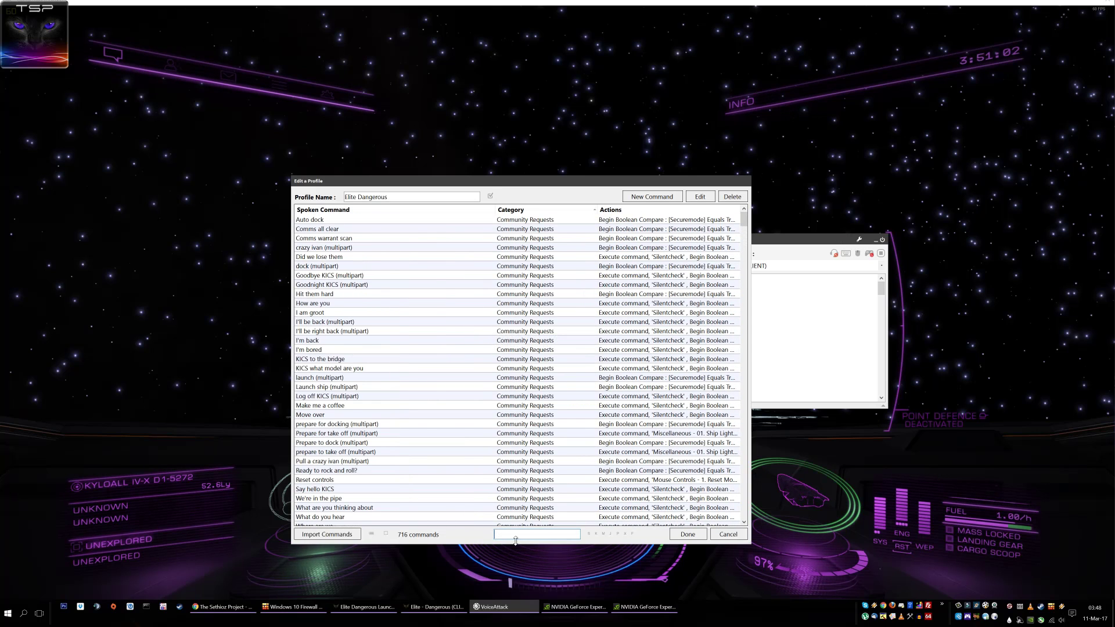
{"action": "type", "text": "100"}
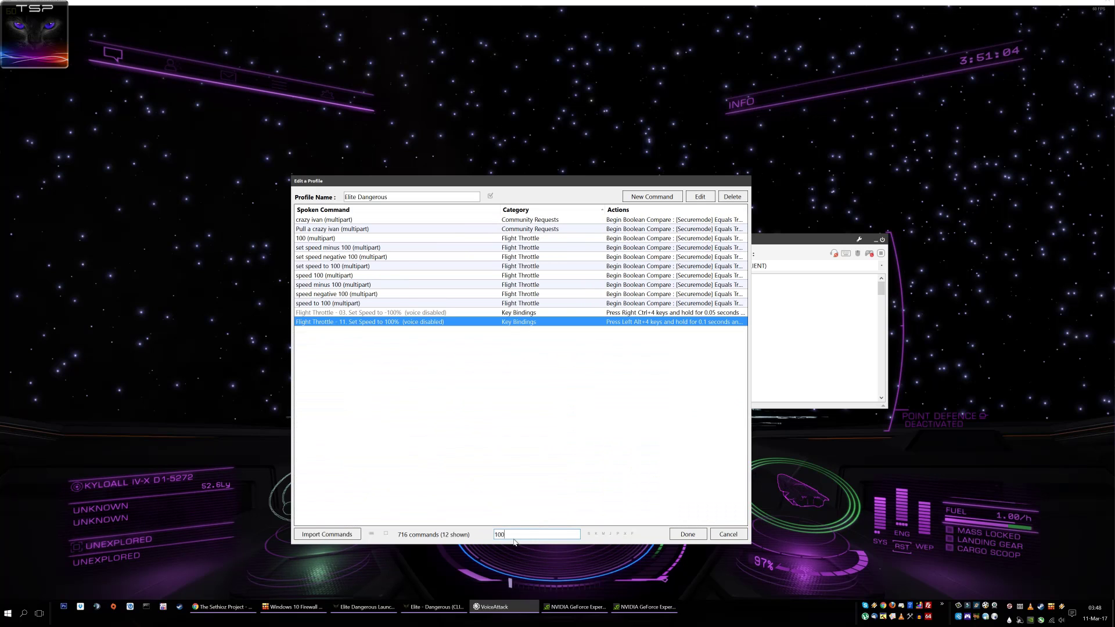
{"action": "left_click", "coordinate": [368, 238]}
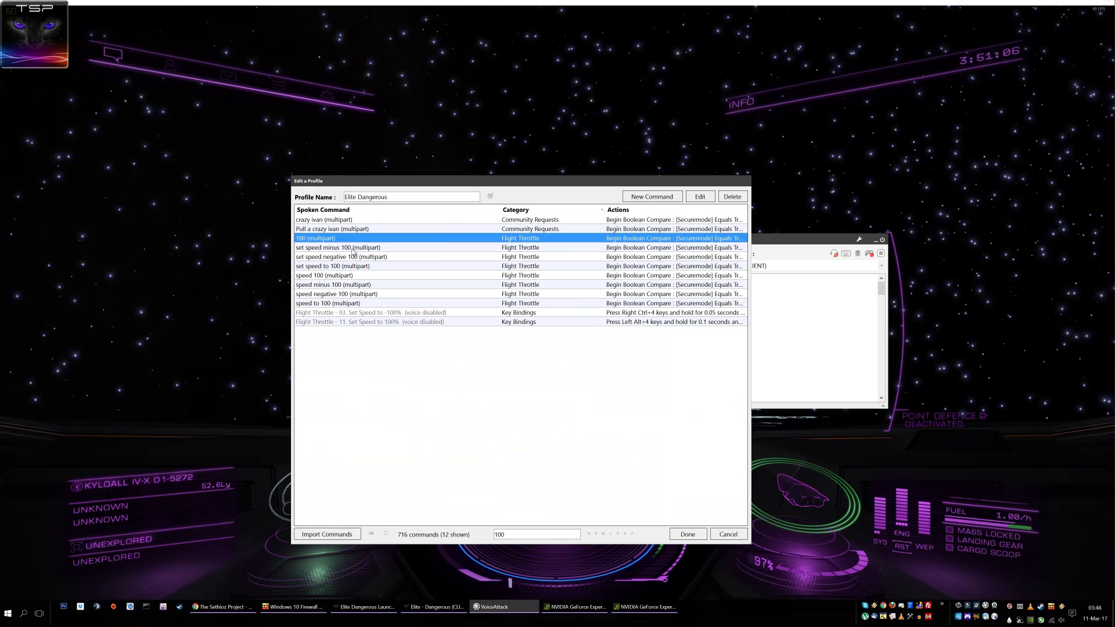
{"action": "double_click", "coordinate": [349, 239]}
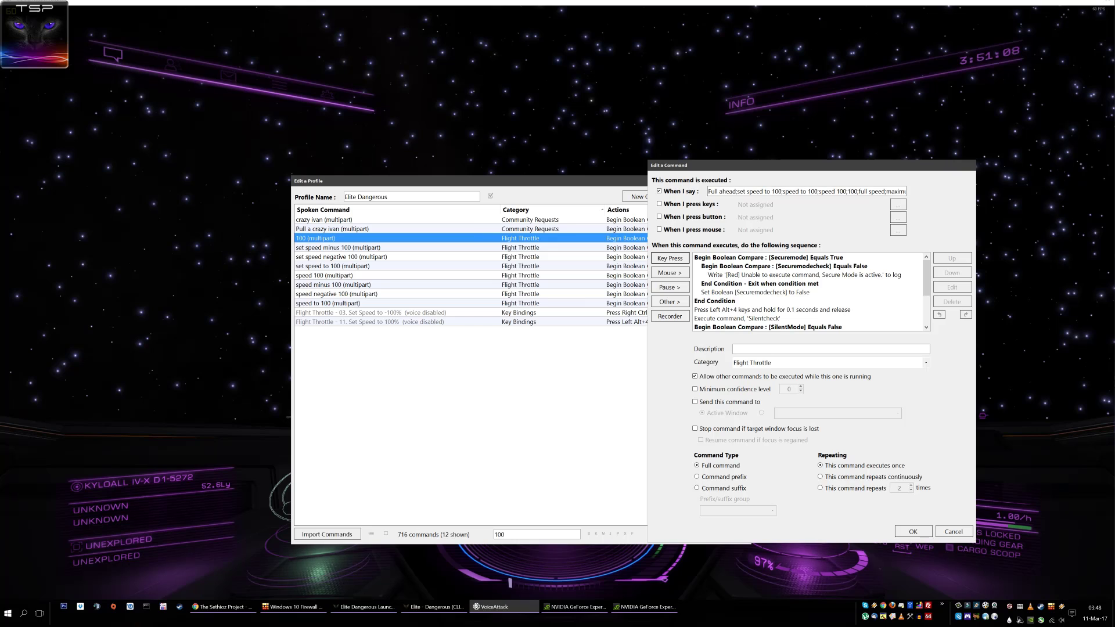
Examine the full list of spoken phrases that trigger the 100 speed command, from Full ahead to max velocity.
{"action": "left_click_drag", "start_coordinate": [713, 191], "coordinate": [909, 191]}
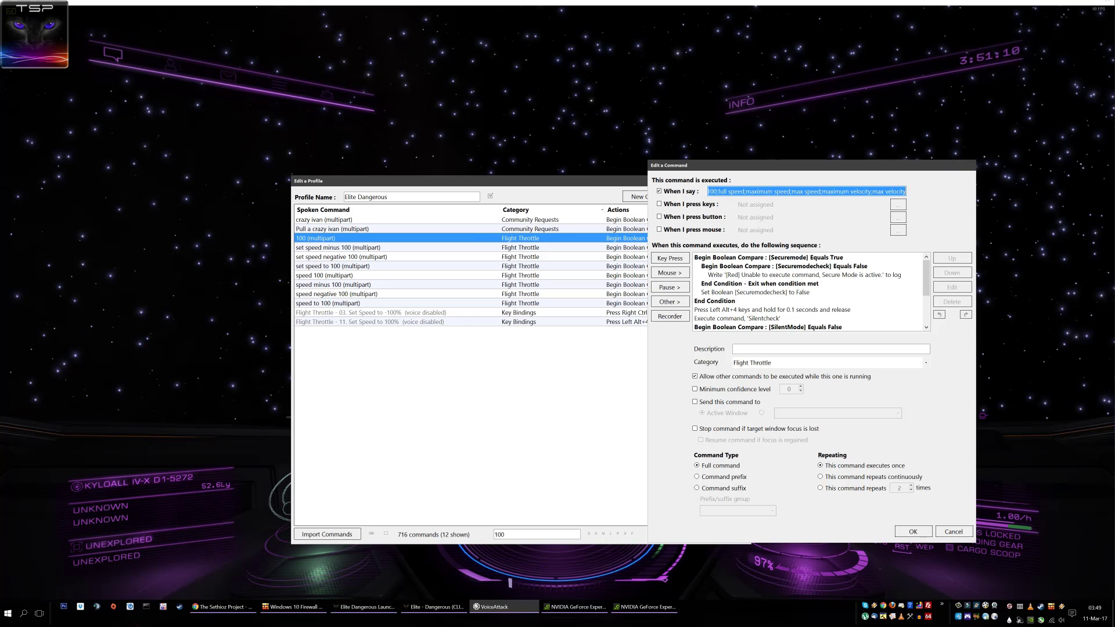
{"action": "left_click", "coordinate": [904, 191]}
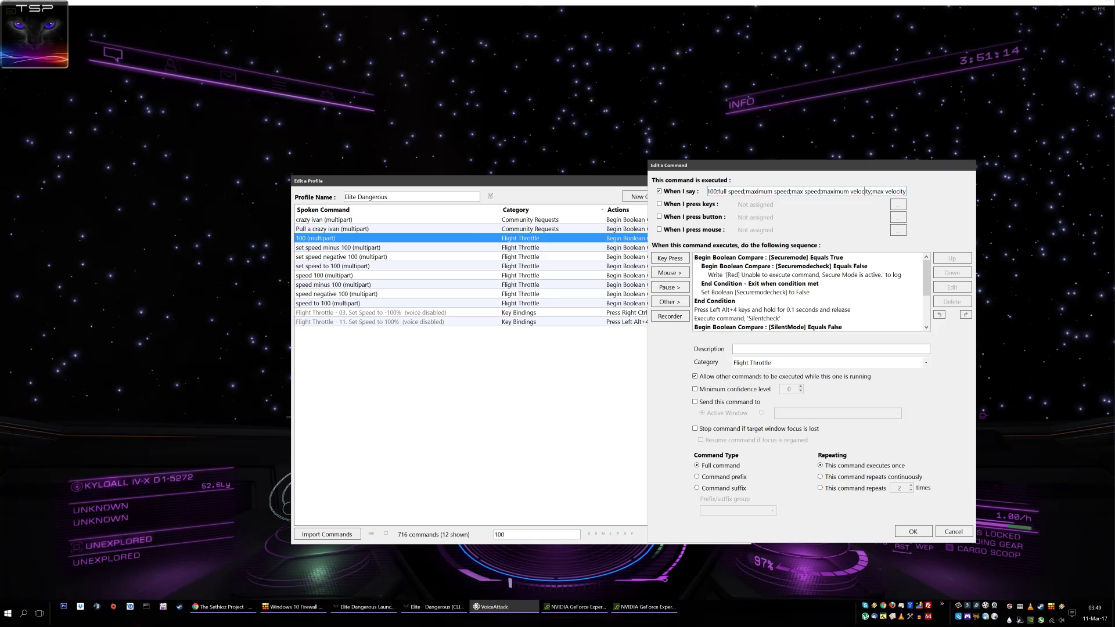
{"action": "left_click_drag", "start_coordinate": [808, 191], "coordinate": [712, 197]}
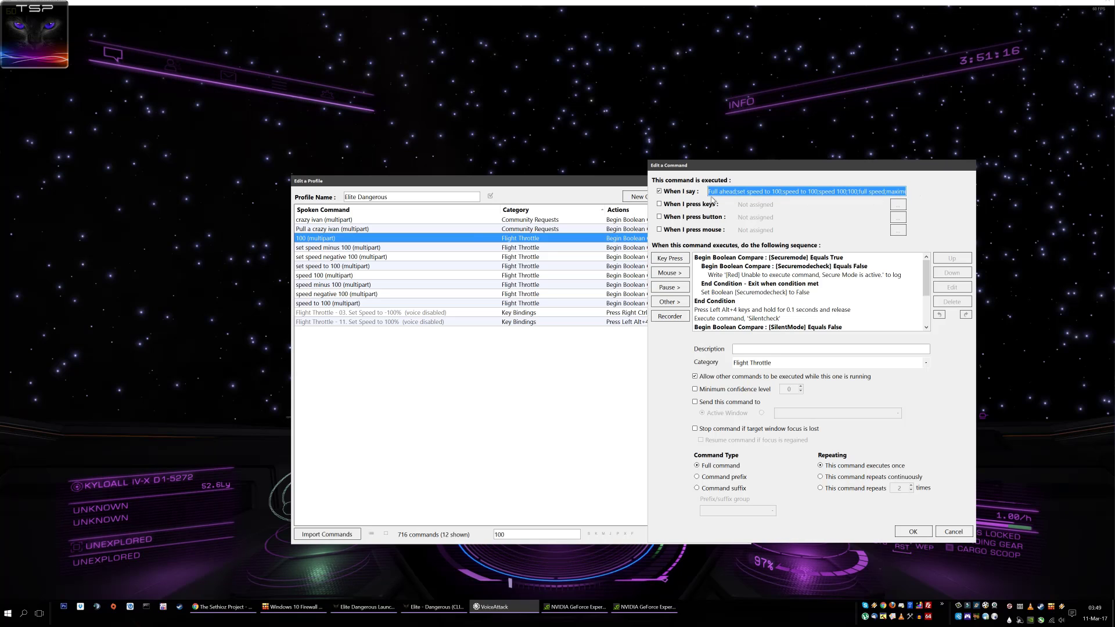
{"action": "left_click", "coordinate": [819, 191]}
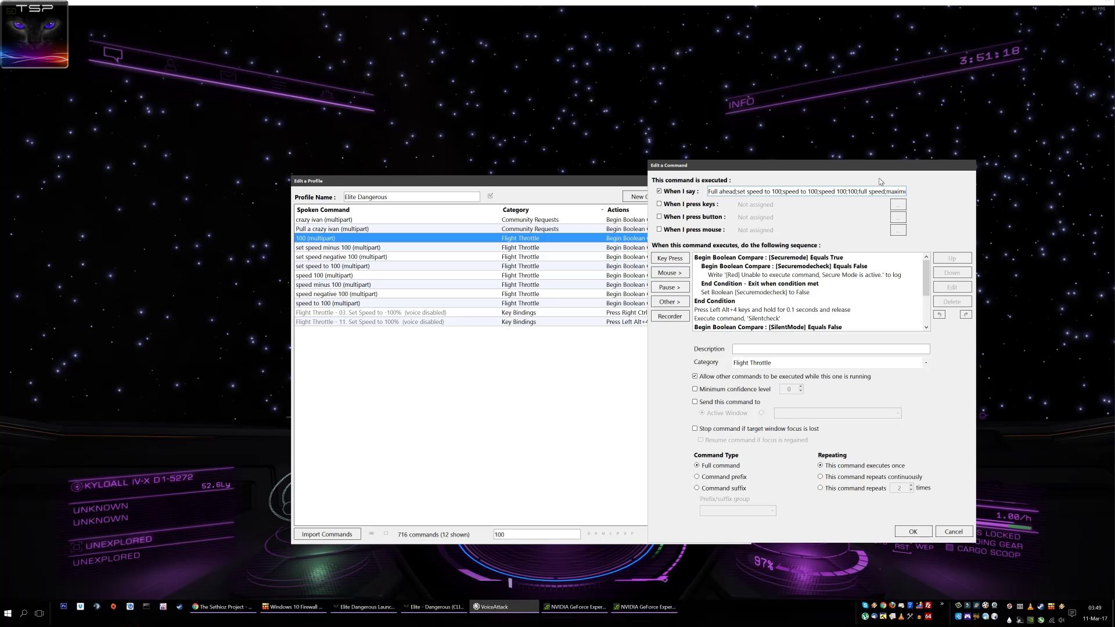
Inspect the Left Alt+4 key press in the 100 command's sequence, leave it as it is, and close the command.
{"action": "left_click", "coordinate": [710, 312]}
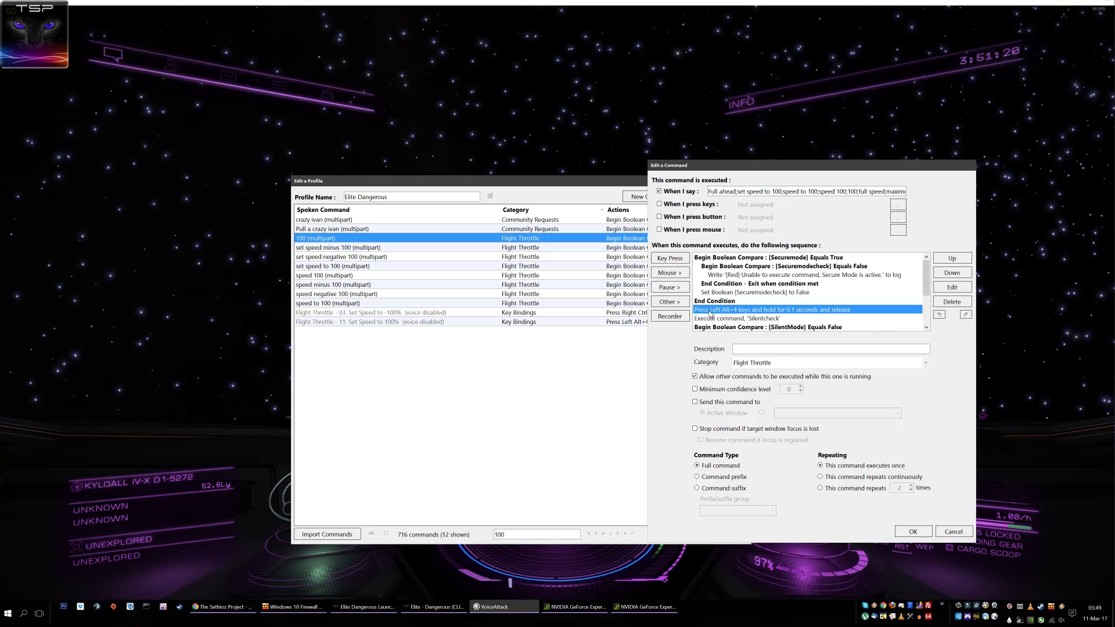
{"action": "double_click", "coordinate": [717, 311]}
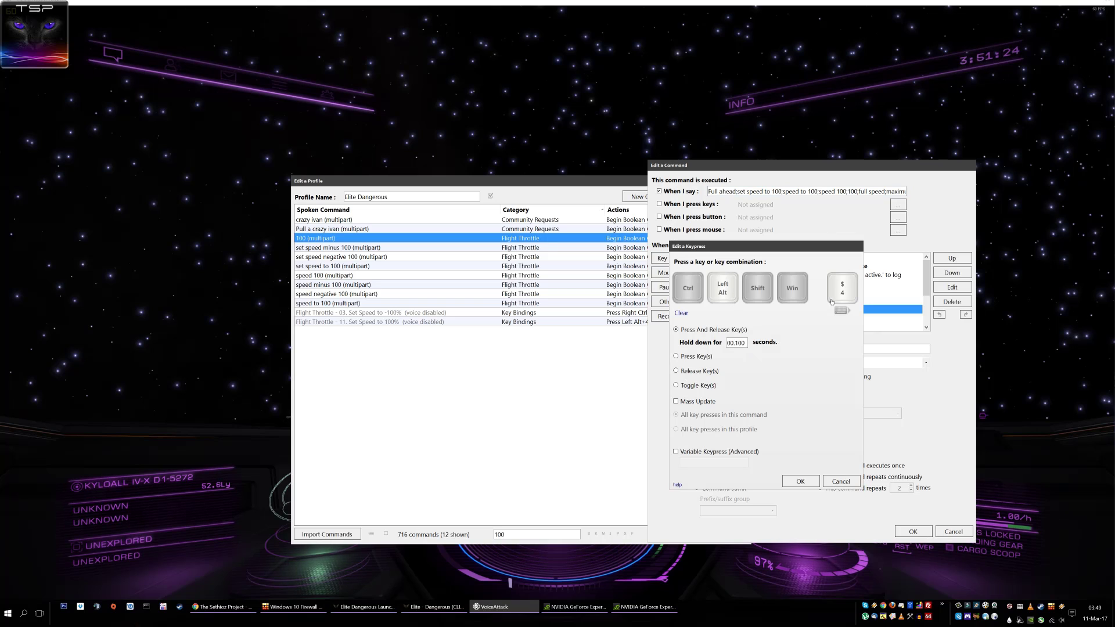
{"action": "left_click", "coordinate": [841, 483]}
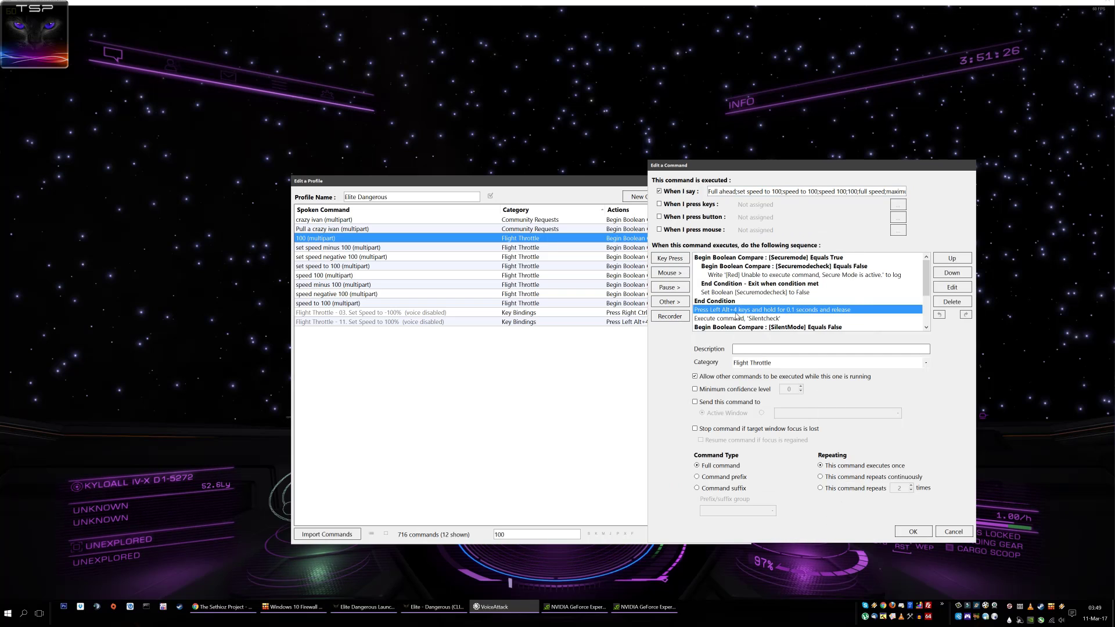
{"action": "left_click", "coordinate": [912, 531]}
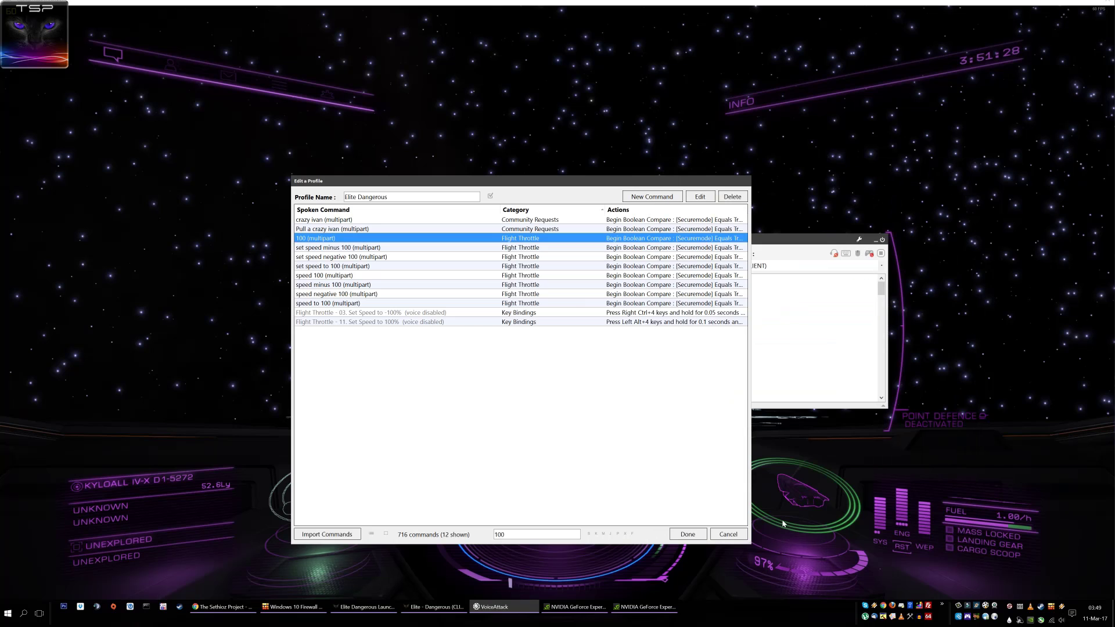
Check the ship in Elite Dangerous, return to VoiceAttack, and close the profile editor, discarding changes.
{"action": "key", "text": "alt+Tab"}
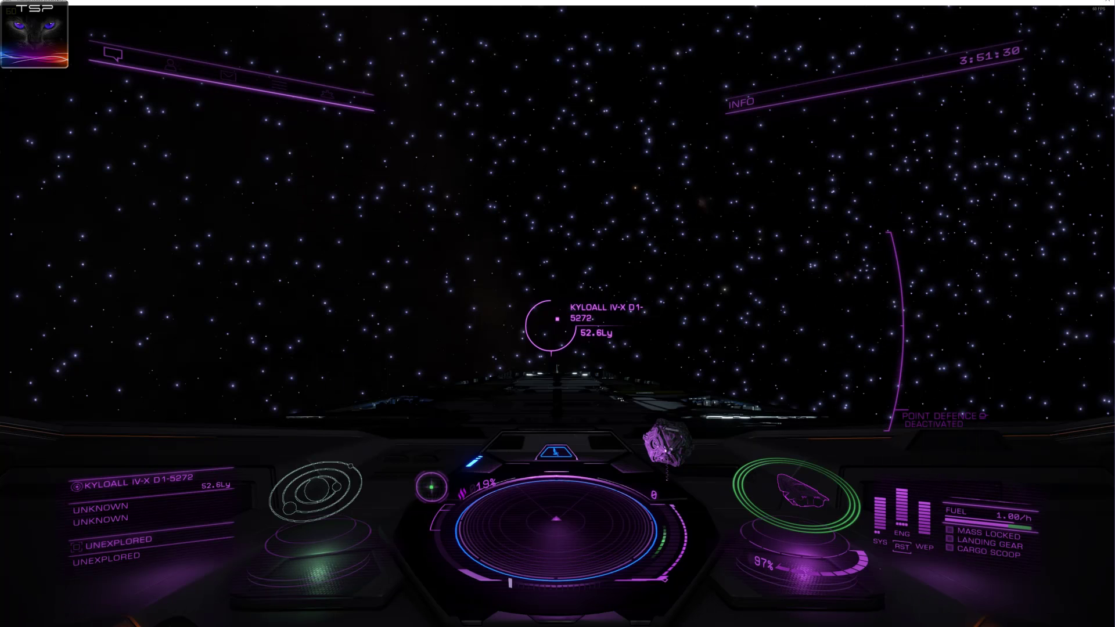
{"action": "key", "text": "alt+Tab"}
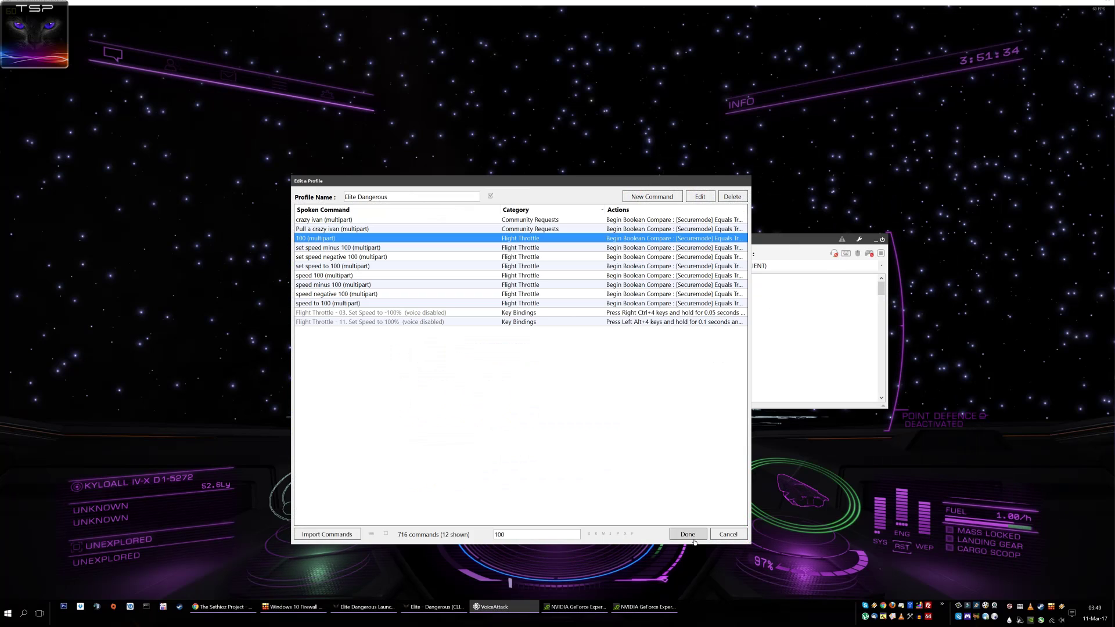
{"action": "left_click", "coordinate": [728, 534]}
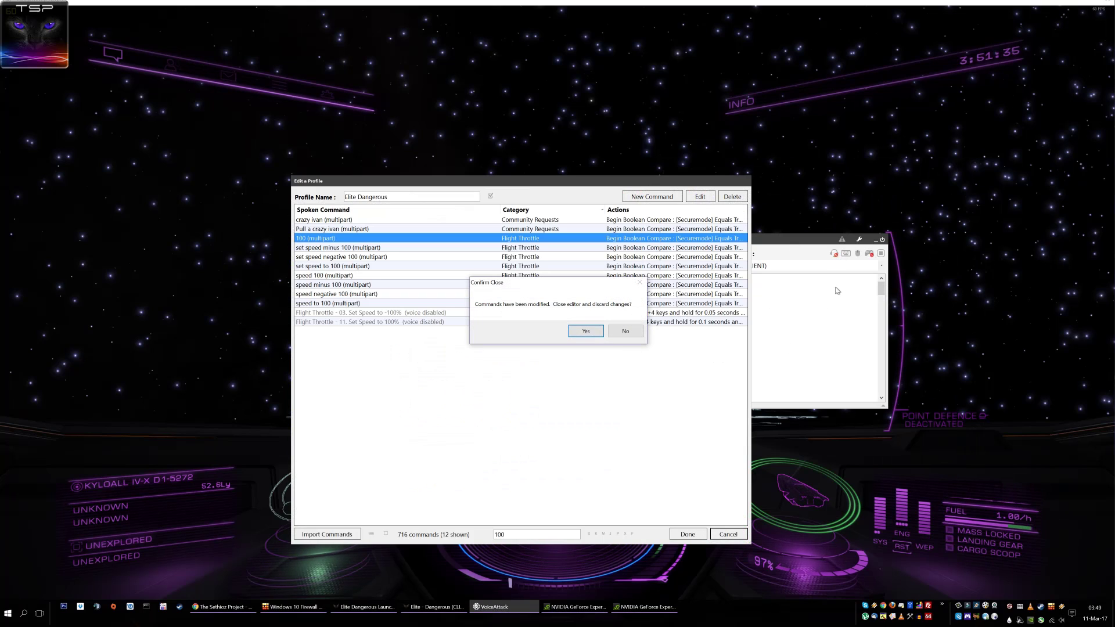
{"action": "left_click", "coordinate": [586, 332]}
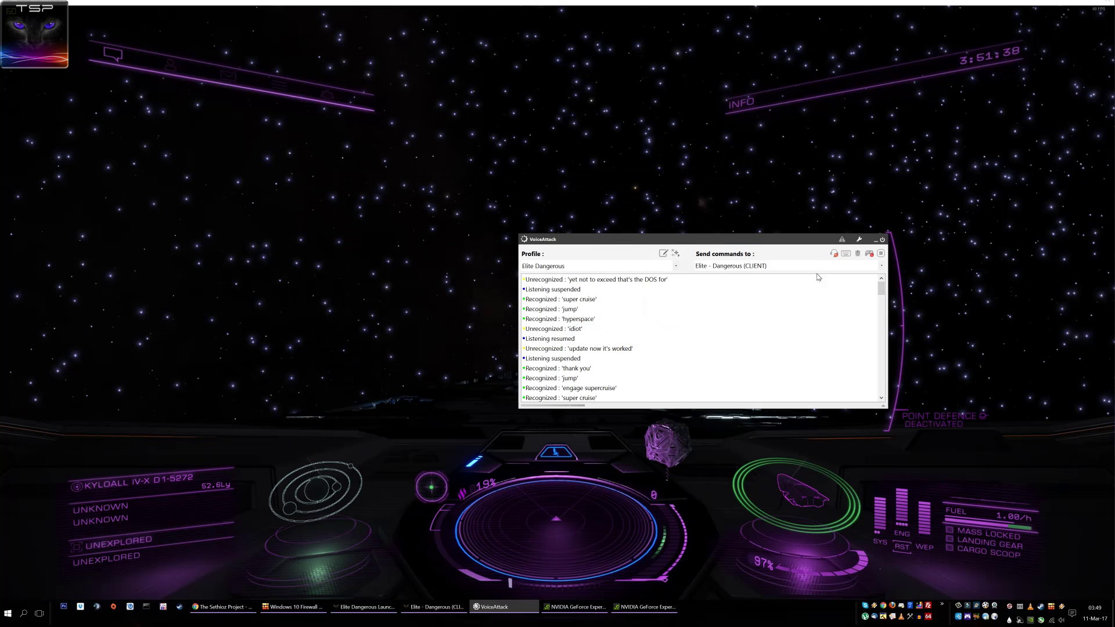
Test the super cruise, 100, 50, stop and minus 50 voice commands in Elite Dangerous, and suspend listening in VoiceAttack.
{"action": "key", "text": "alt+Tab"}
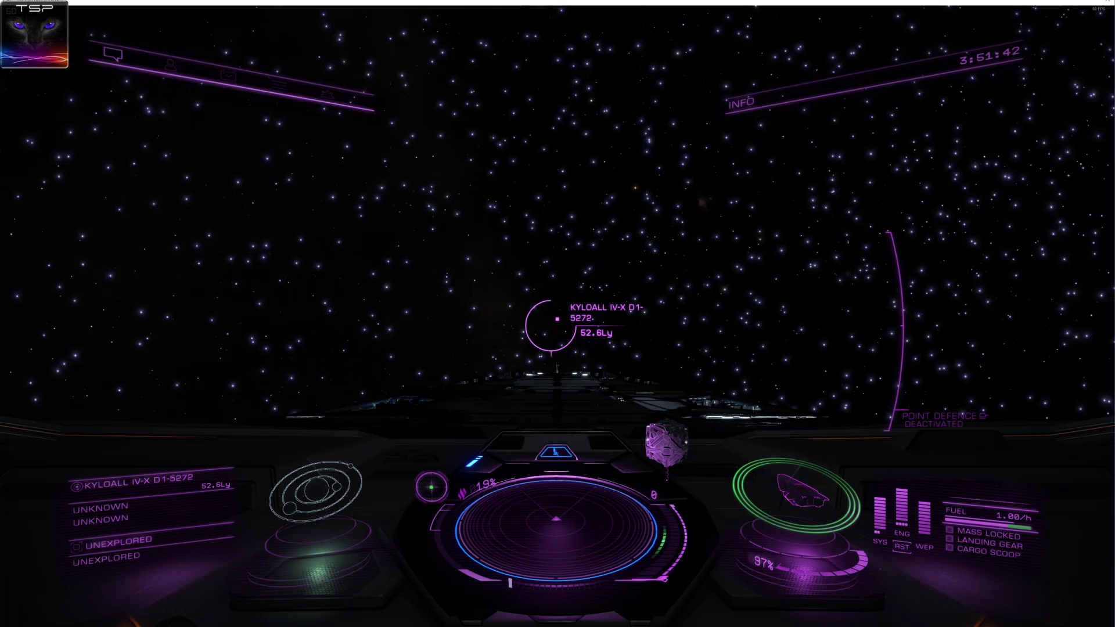
{"action": "key", "text": "j"}
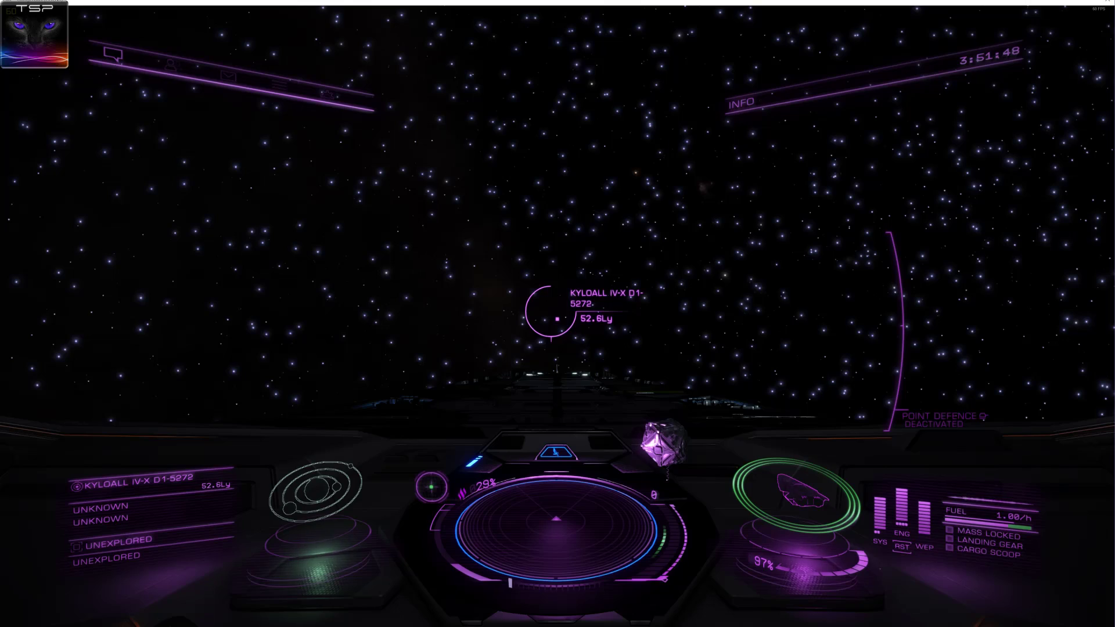
{"action": "key", "text": "w"}
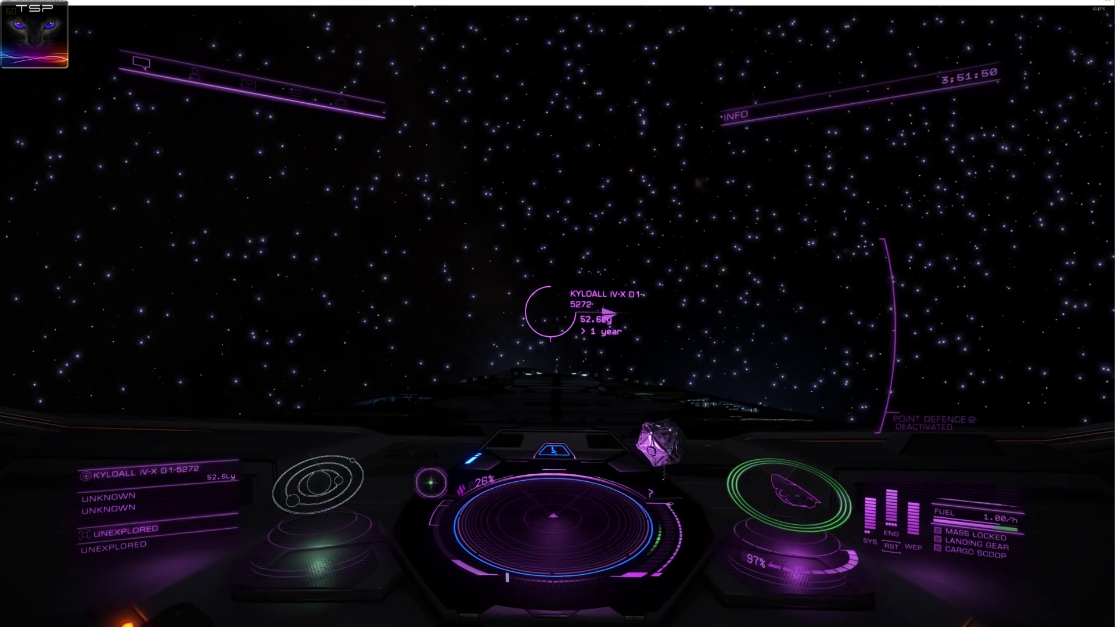
{"action": "key", "text": "s"}
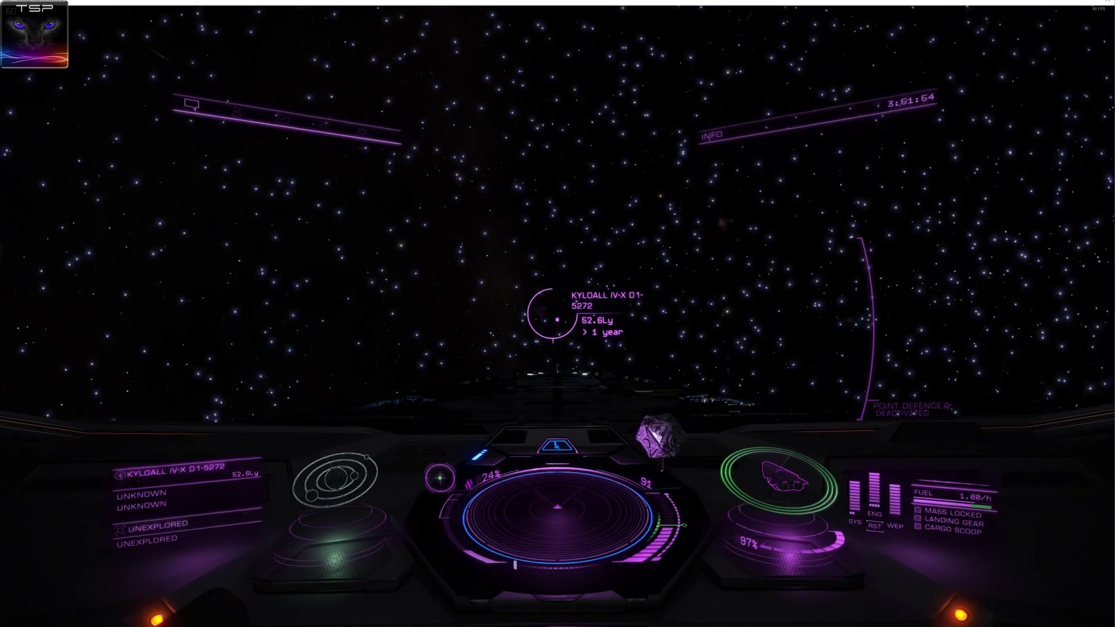
{"action": "key", "text": "x"}
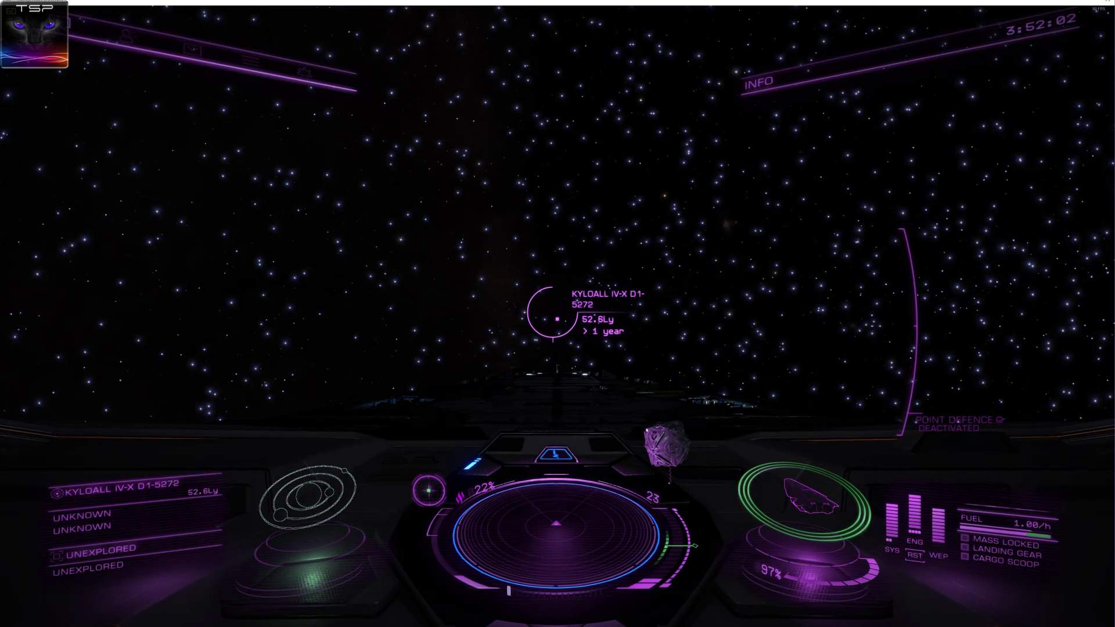
{"action": "key", "text": "alt+Tab"}
{"action": "left_click", "coordinate": [834, 253]}
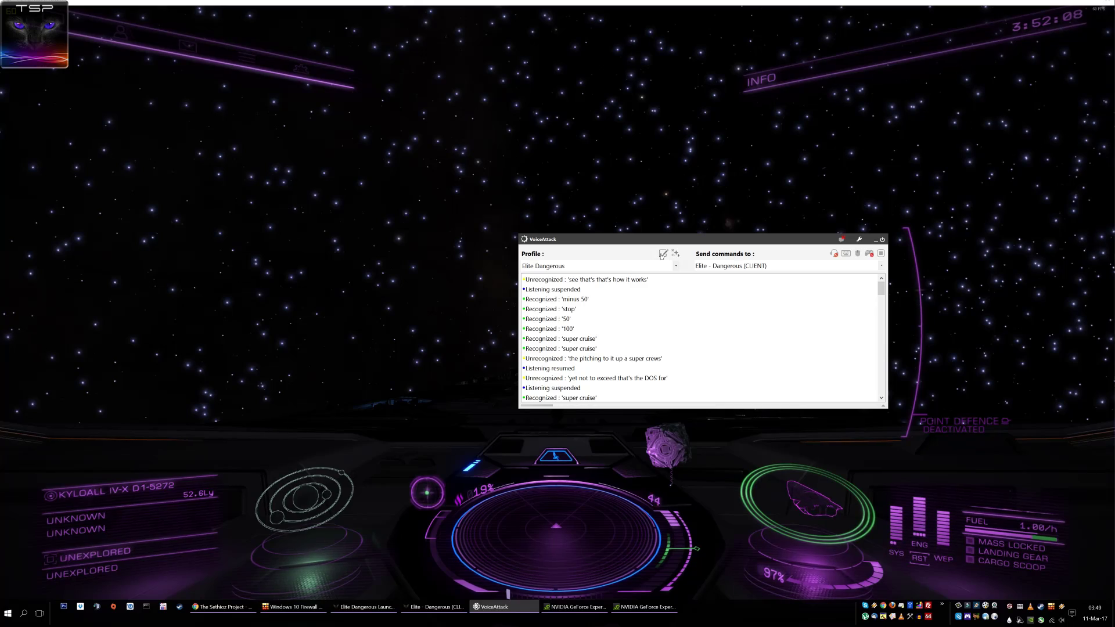
Reopen the Elite Dangerous profile and look through its command list up to the Community Requests category.
{"action": "left_click", "coordinate": [569, 344]}
{"action": "scroll", "coordinate": [486, 314], "scroll_direction": "up", "scroll_amount": 6}
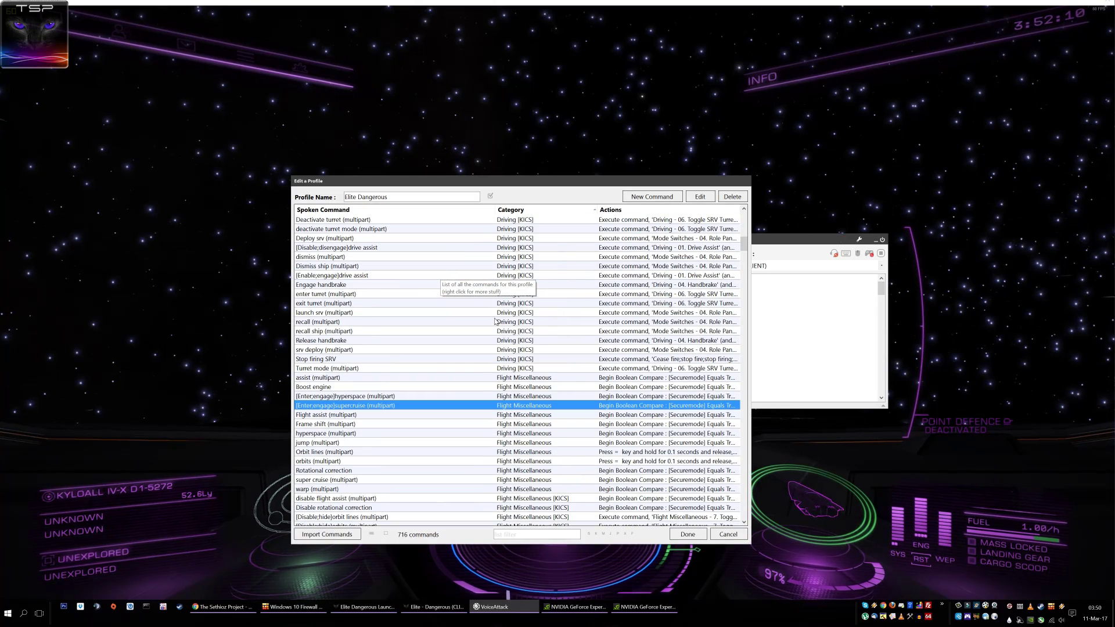
{"action": "scroll", "coordinate": [537, 331], "scroll_direction": "up", "scroll_amount": 15}
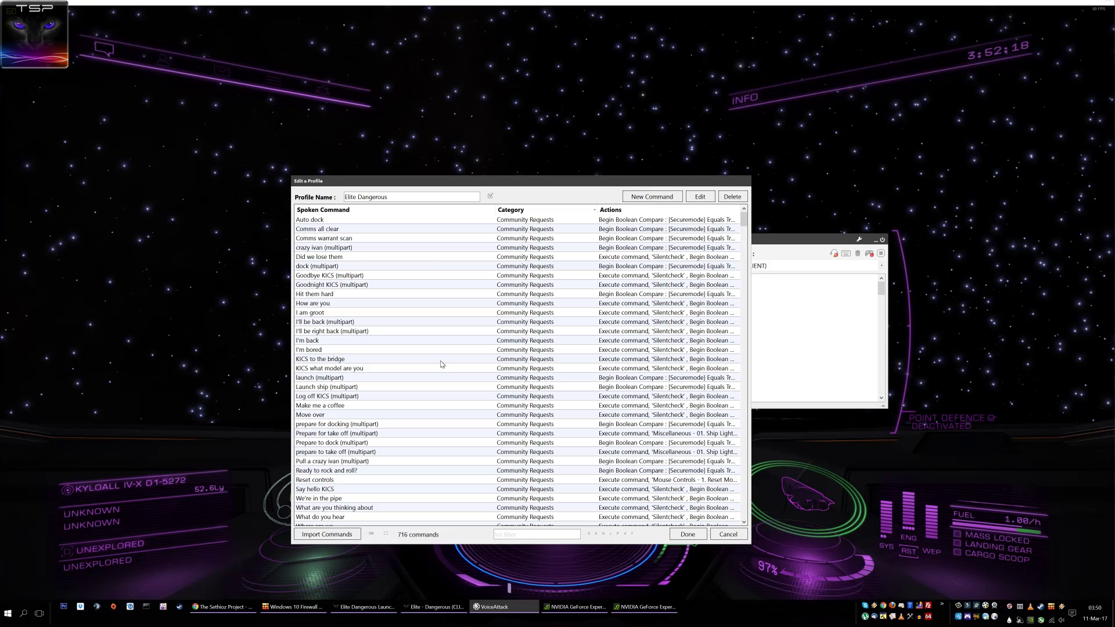
Open the system map in Elite Dangerous, close it with "close panel", and test "hello", "morning kics", "stop" and "thank you".
{"action": "left_click", "coordinate": [265, 417]}
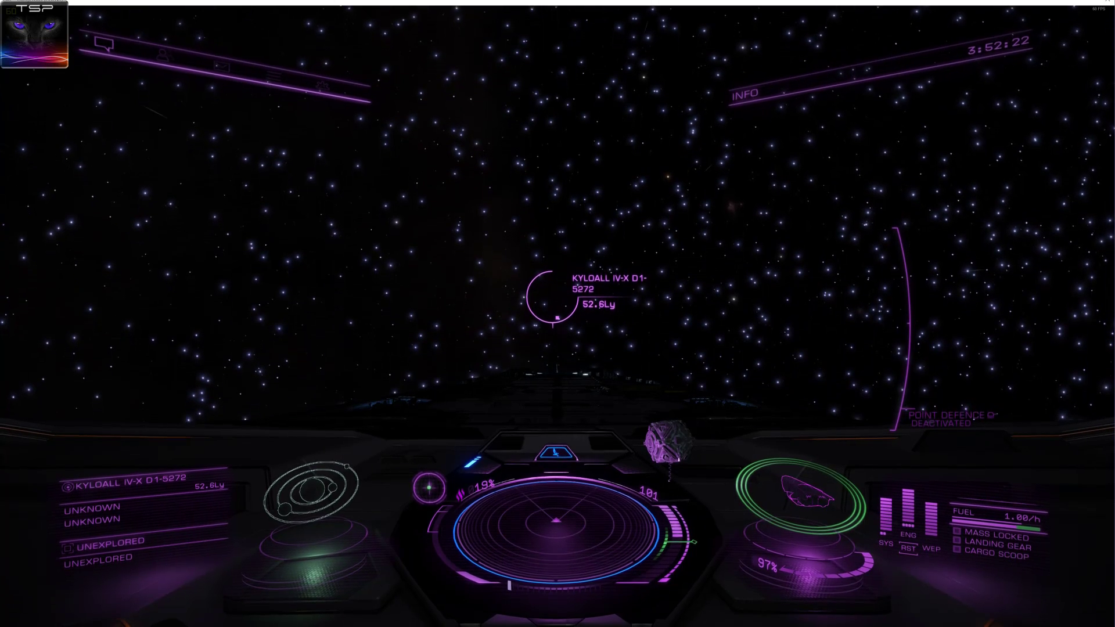
{"action": "key", "text": "m"}
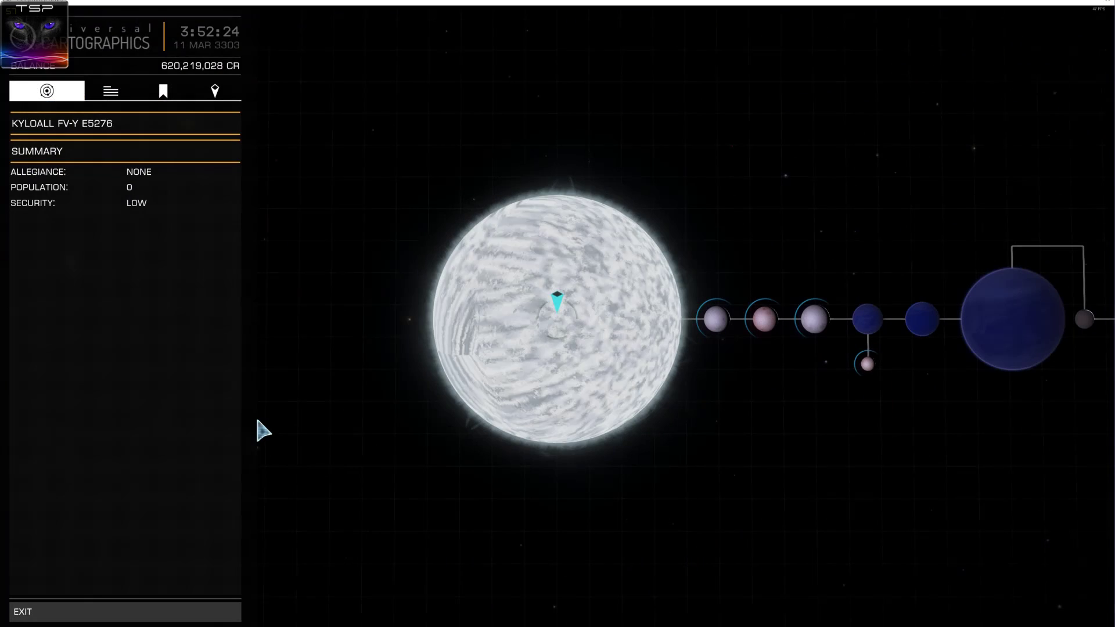
{"action": "mouse_move", "coordinate": [604, 382]}
{"action": "key", "text": "."}
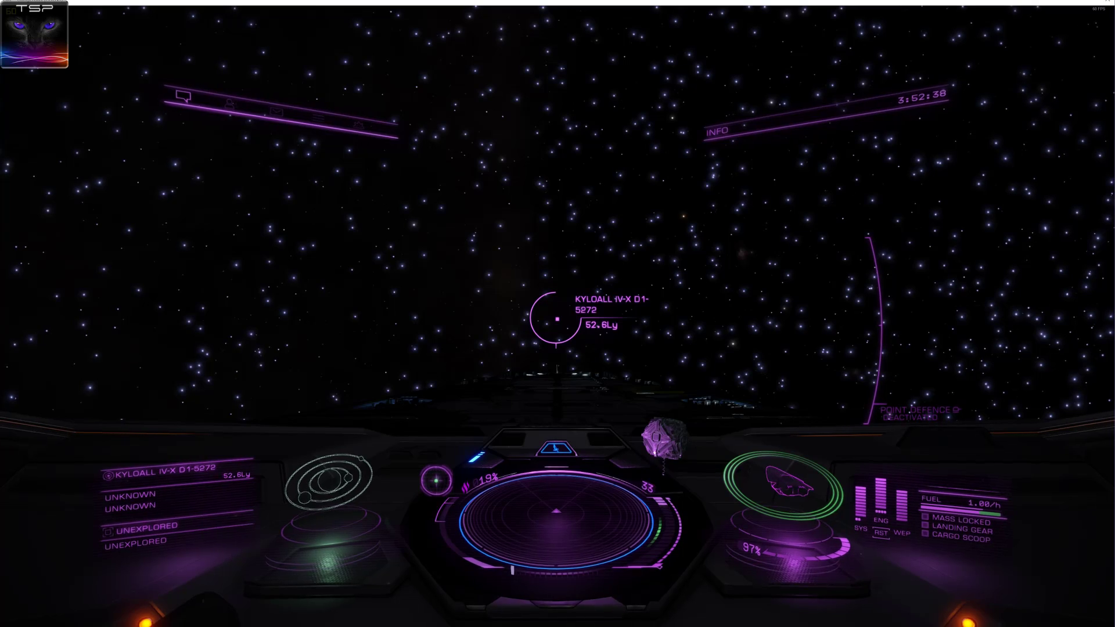
Switch back to VoiceAttack, suspend listening, and close the profile editor without changes.
{"action": "key", "text": "alt+Tab"}
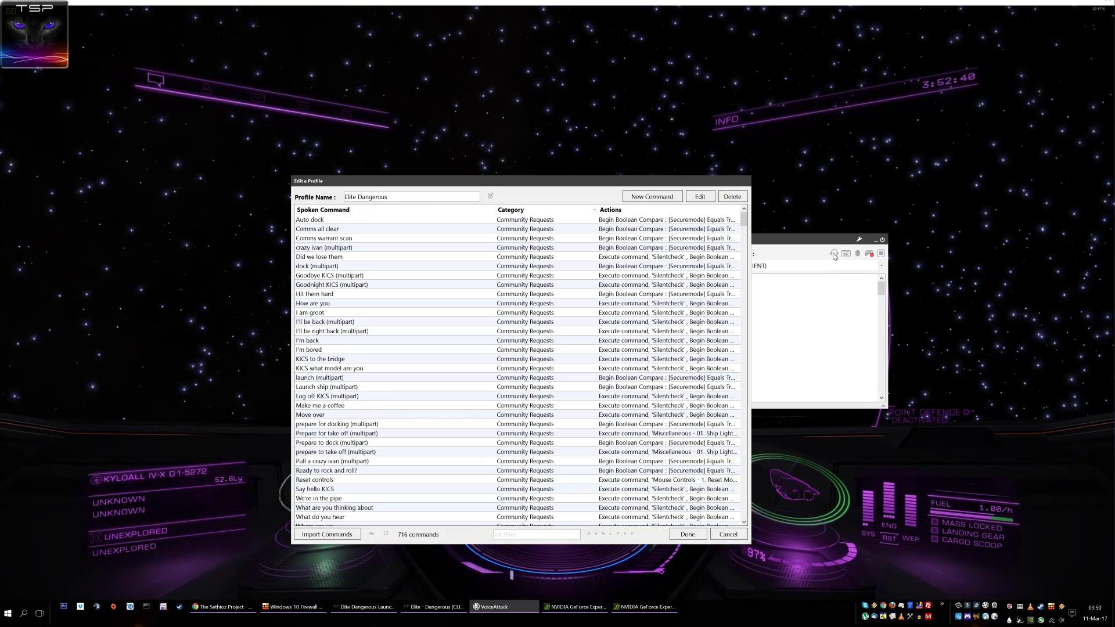
{"action": "key", "text": "Escape"}
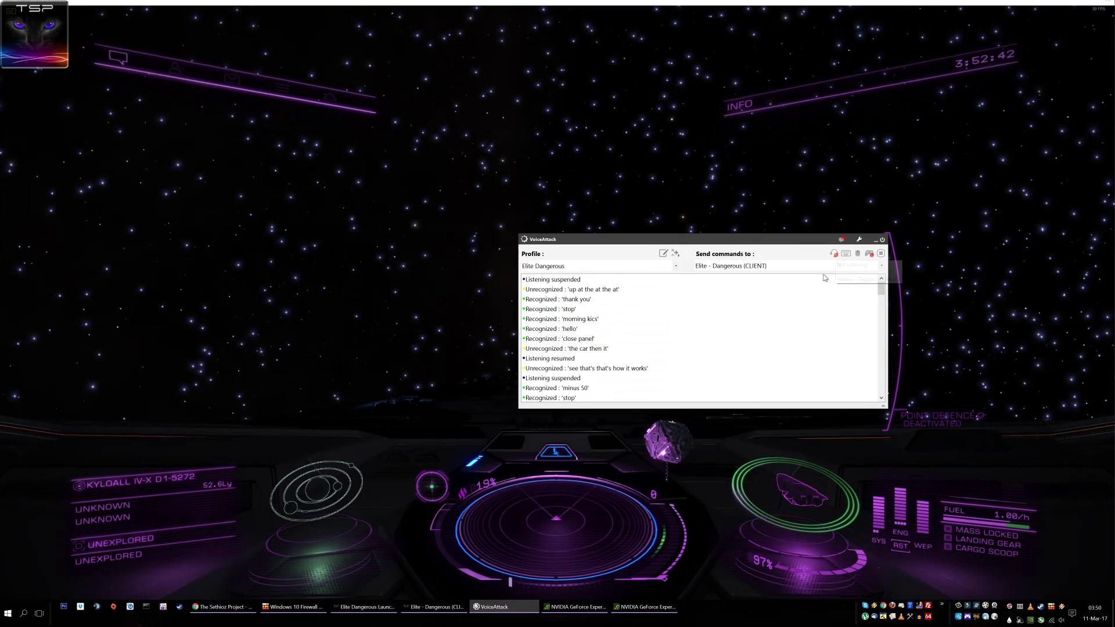
{"action": "left_click", "coordinate": [833, 253]}
Move the VoiceAttack window clear of the target reticle and its system label in the cockpit view.
{"action": "left_click_drag", "start_coordinate": [700, 242], "coordinate": [814, 256]}
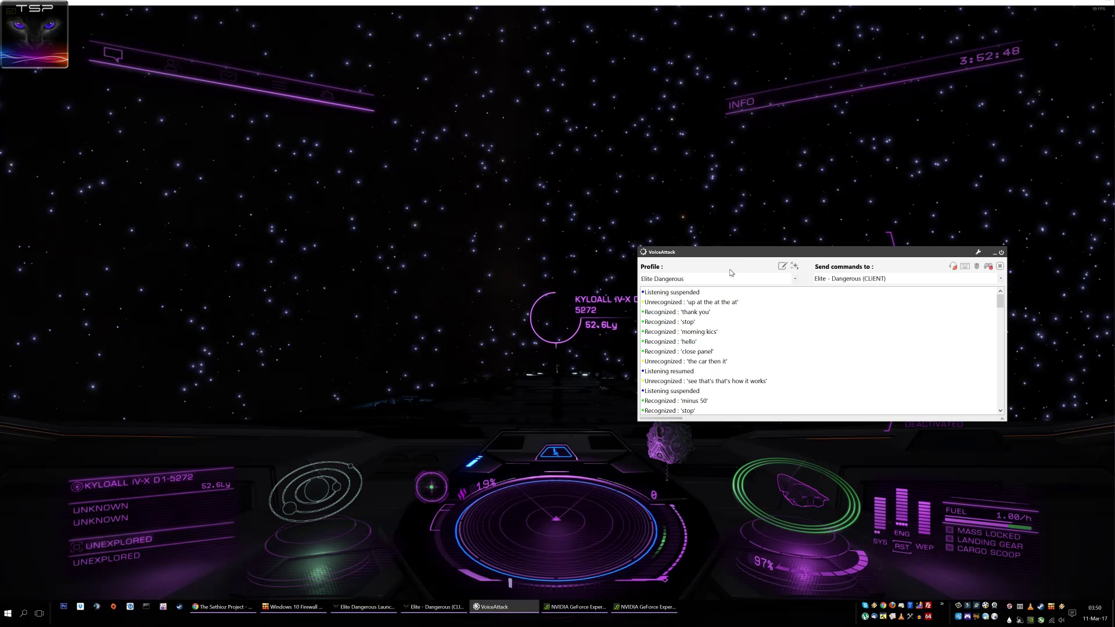
{"action": "left_click_drag", "start_coordinate": [741, 254], "coordinate": [741, 299]}
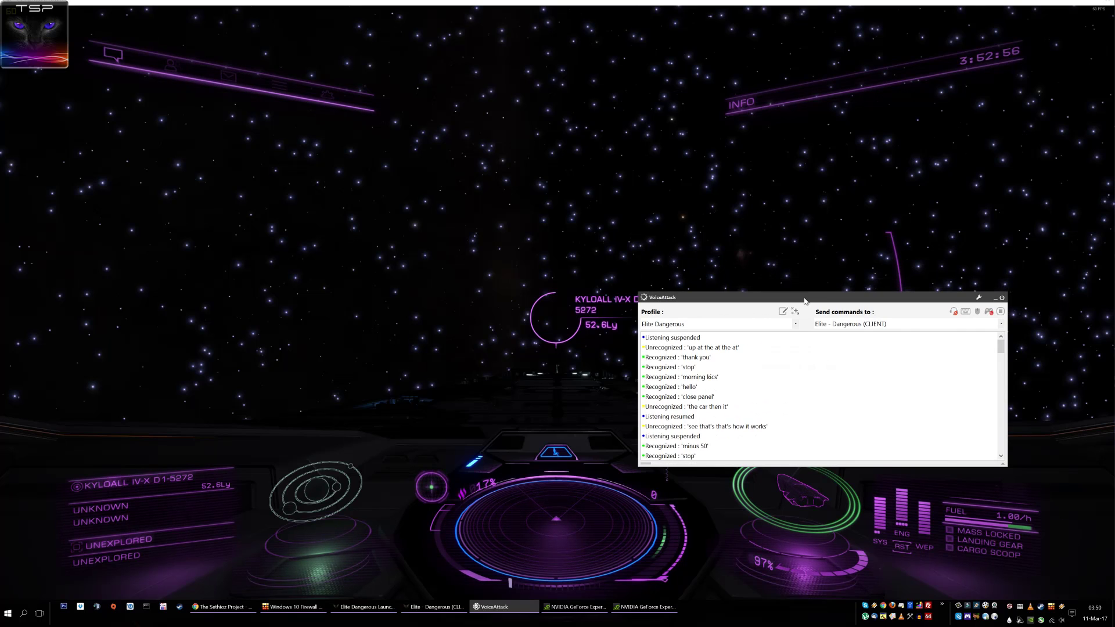
{"action": "left_click_drag", "start_coordinate": [806, 303], "coordinate": [834, 281]}
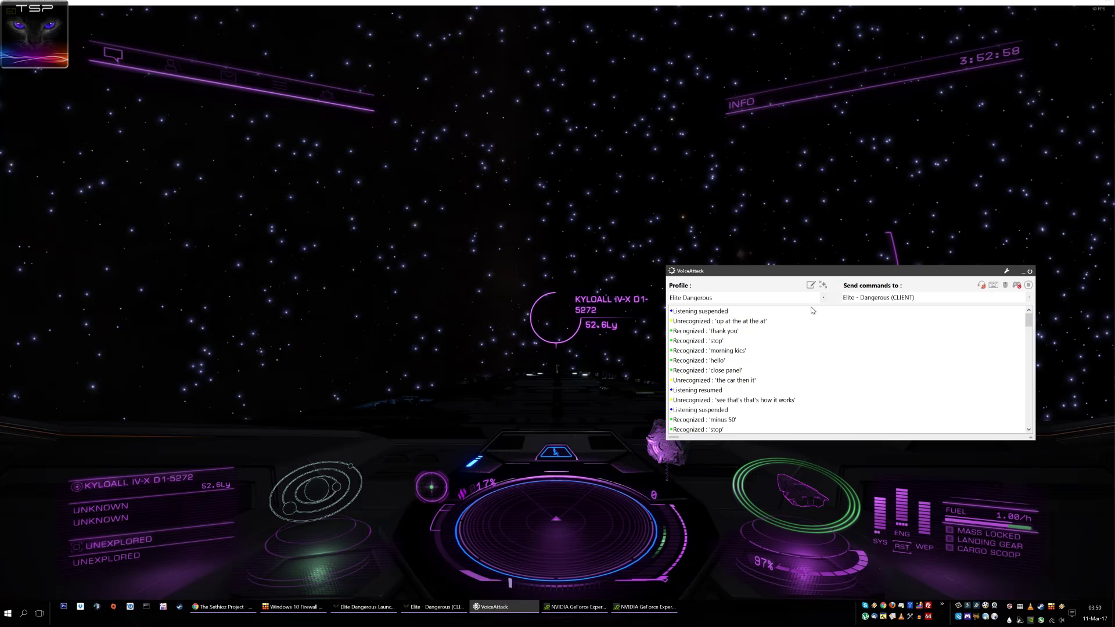